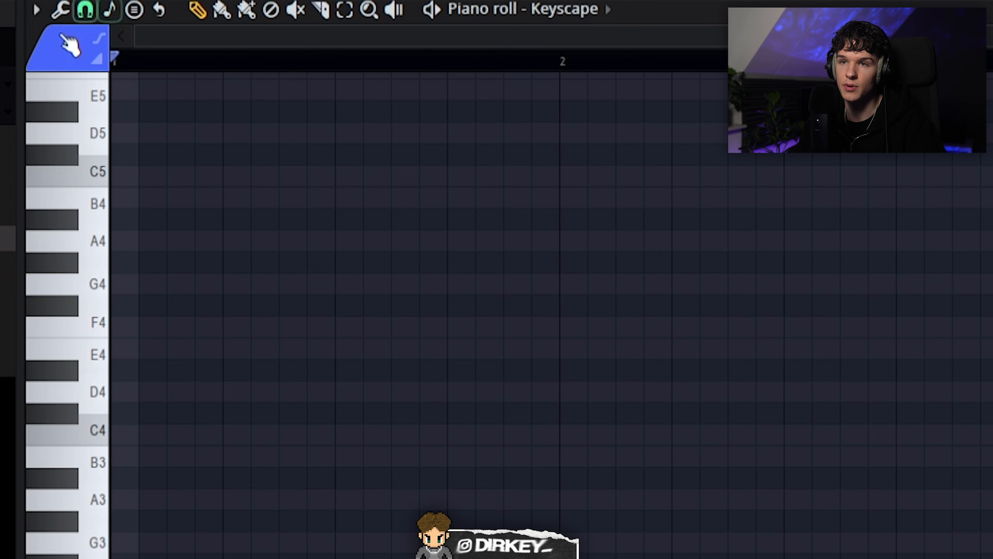
Set the piano roll's scale highlighting to root note F with the Minor Natural (Aeolian) scale.
{"action": "left_click", "coordinate": [32, 8]}
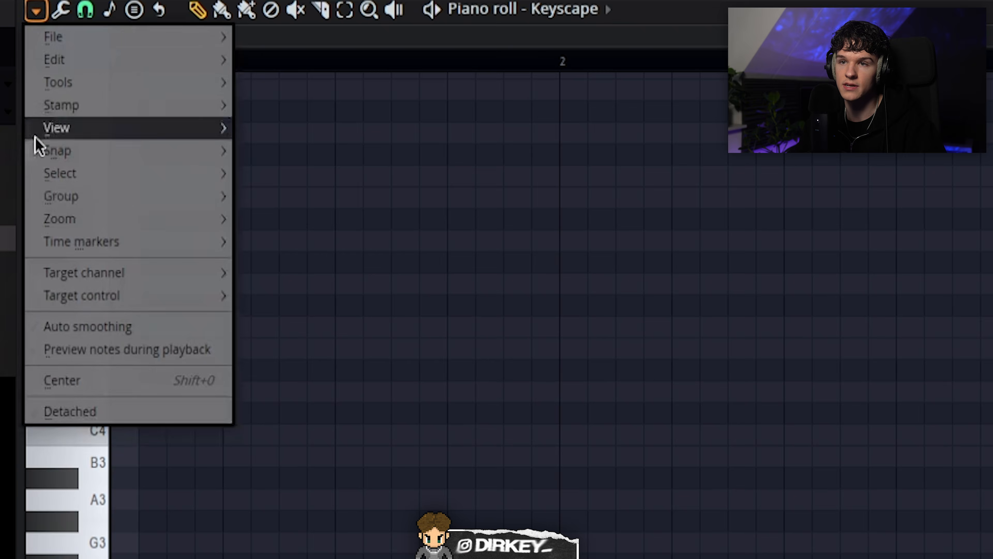
{"action": "mouse_move", "coordinate": [242, 128]}
{"action": "mouse_move", "coordinate": [260, 472]}
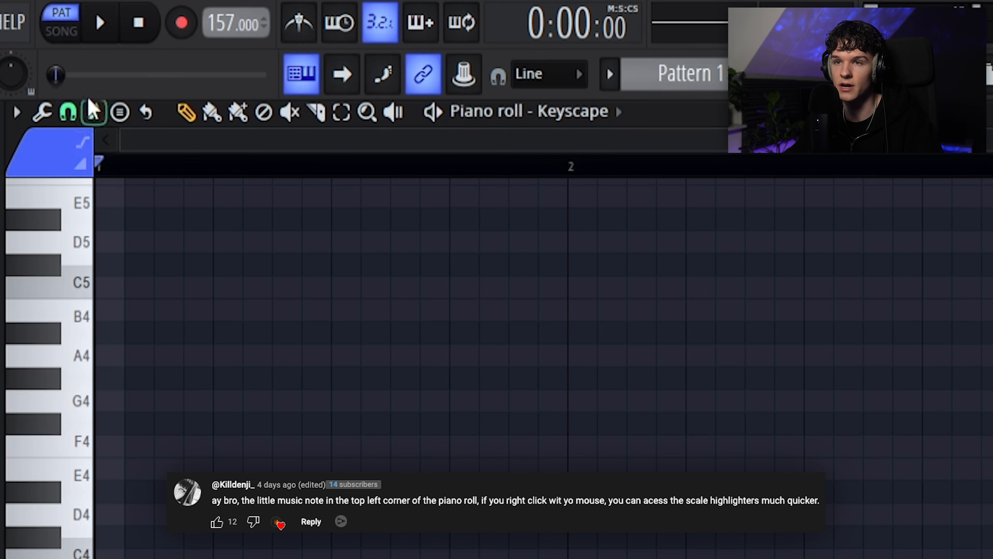
{"action": "right_click", "coordinate": [94, 112]}
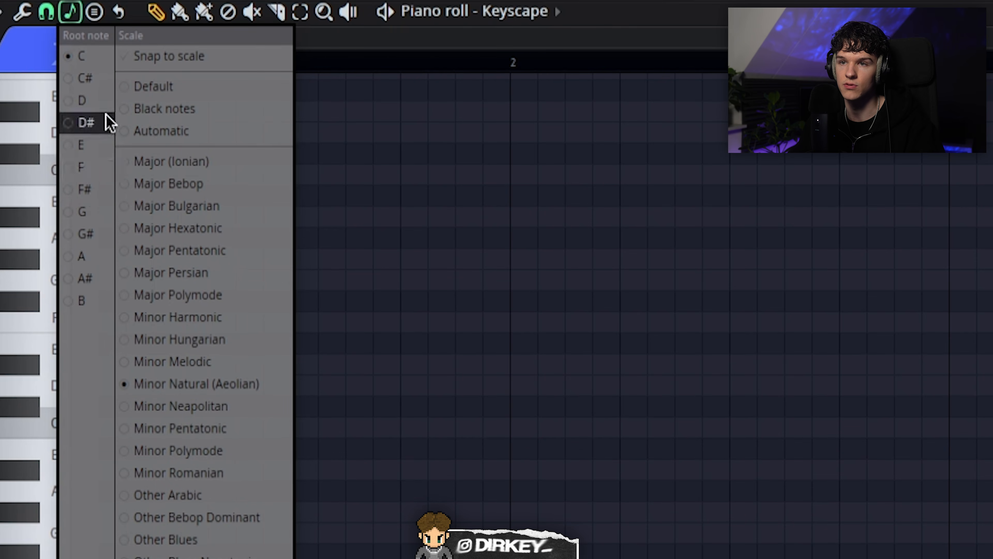
{"action": "left_click", "coordinate": [88, 168]}
Place a two-bar F4 note at the start of bar 1 and shift it down one octave to F3.
{"action": "left_click", "coordinate": [225, 217]}
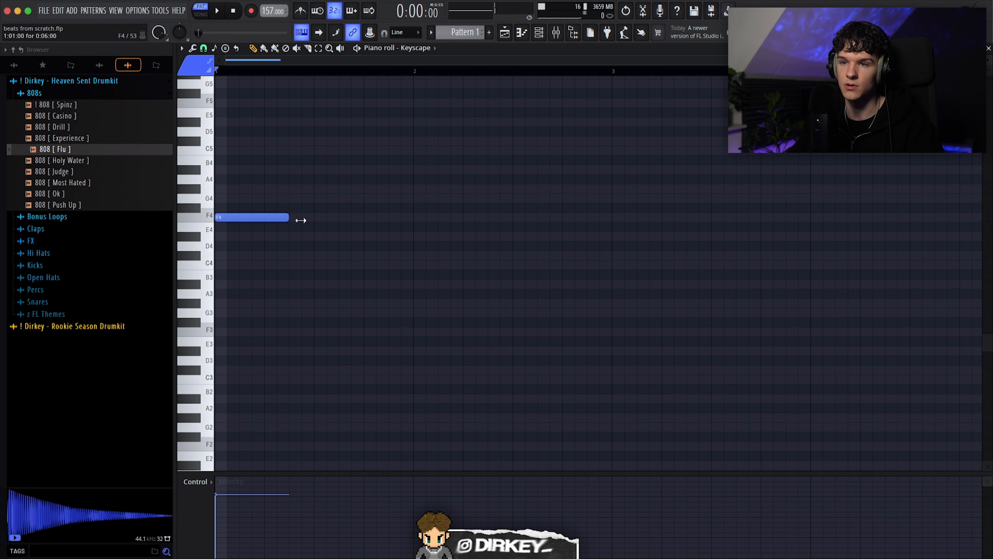
{"action": "scroll", "coordinate": [363, 220], "scroll_direction": "up", "scroll_amount": 1}
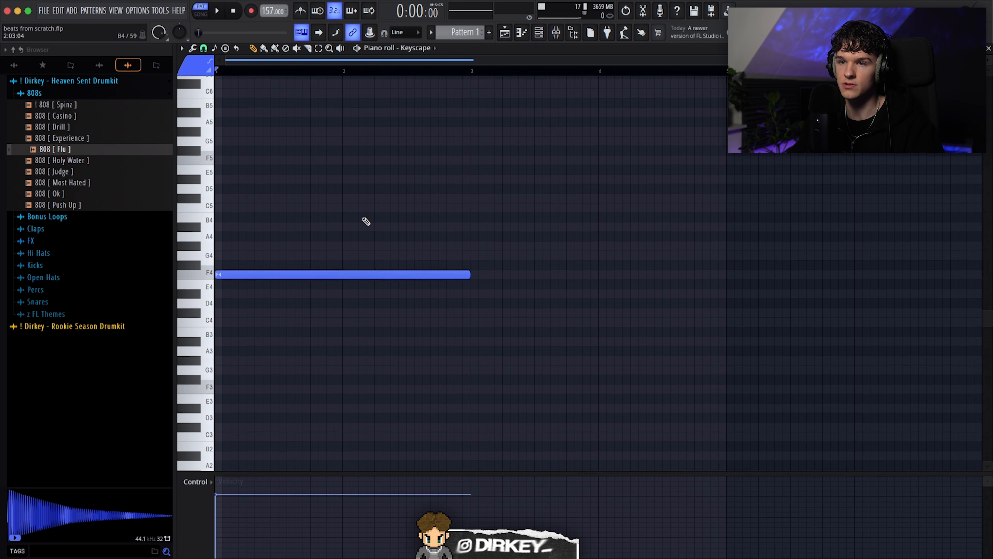
{"action": "key", "text": "super+Down"}
{"action": "scroll", "coordinate": [289, 290], "scroll_direction": "down", "scroll_amount": 1}
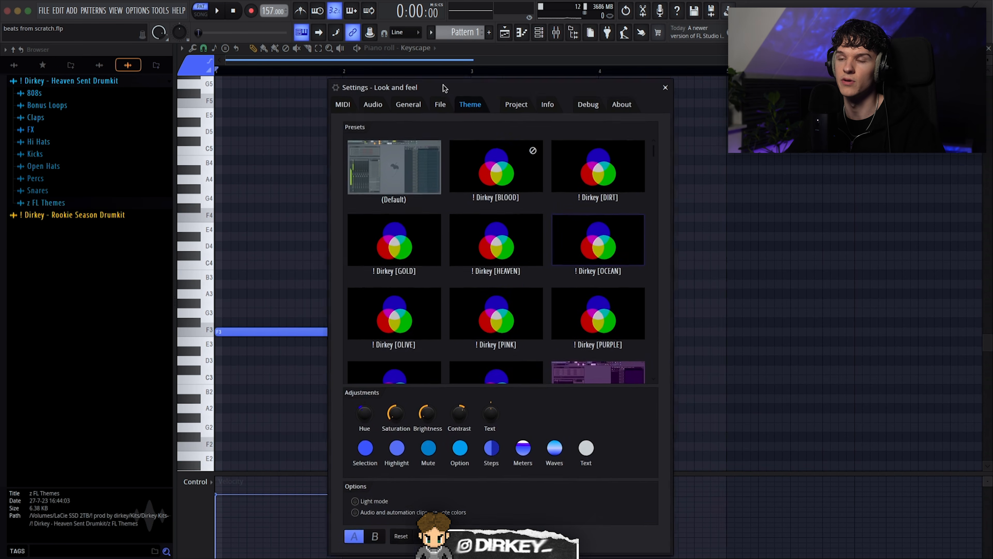
Move the settings window aside and try the ! Dirkey [BLOOD] theme preset.
{"action": "left_click_drag", "start_coordinate": [441, 80], "coordinate": [355, 86]}
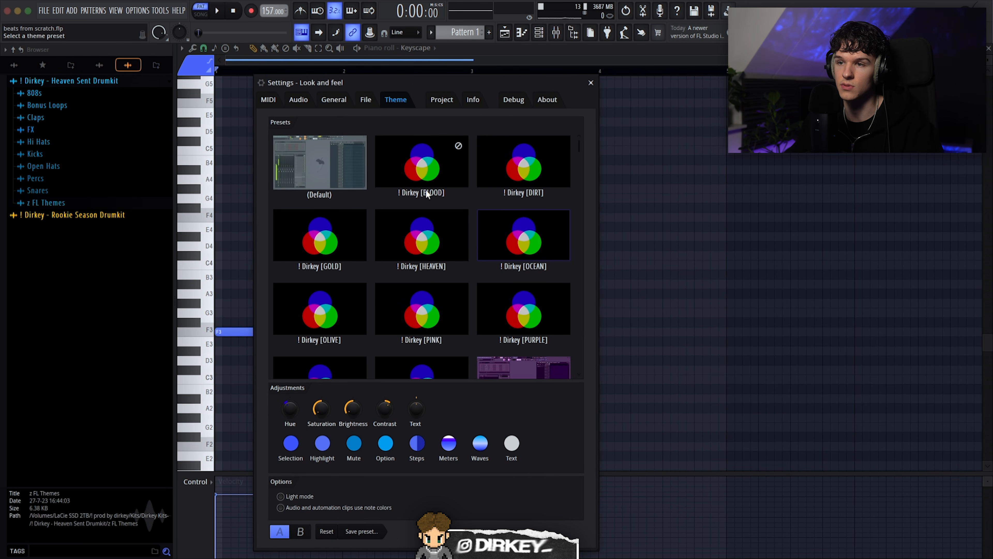
{"action": "left_click", "coordinate": [416, 165]}
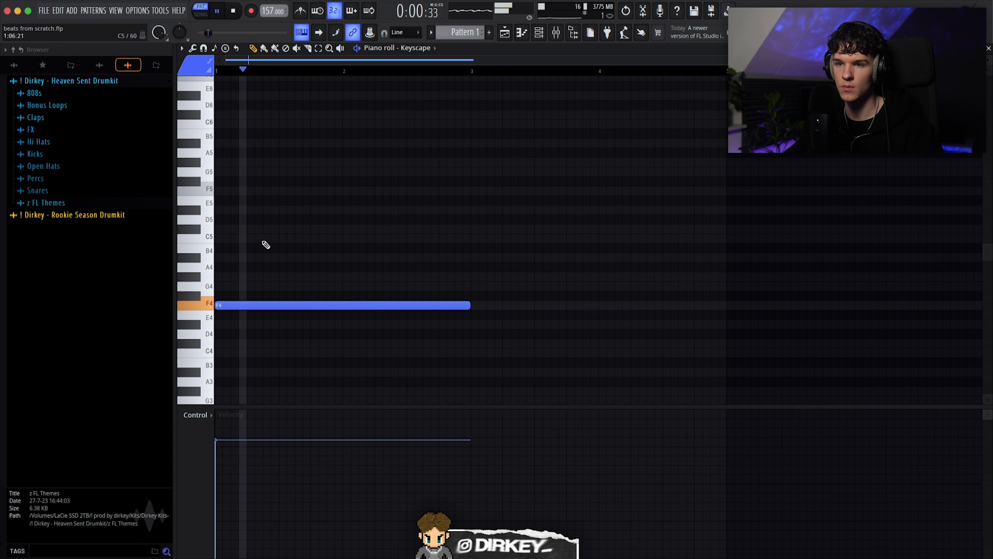
Add staggered C5, G#5 and G5 notes above the F4 note, starting the G5 note a quarter of the way into bar 2.
{"action": "left_click", "coordinate": [269, 239]}
{"action": "left_click_drag", "start_coordinate": [285, 236], "coordinate": [301, 237]}
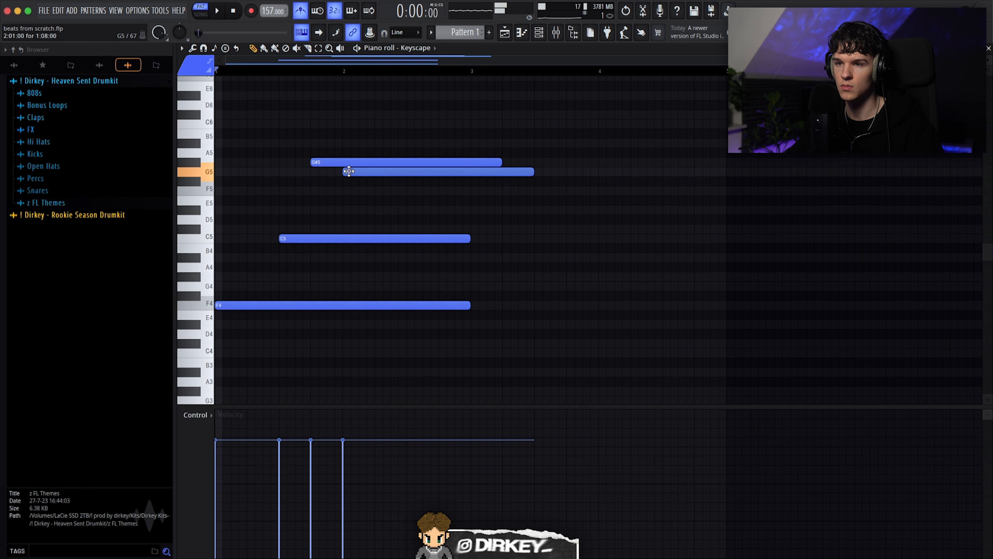
{"action": "right_click", "coordinate": [362, 174]}
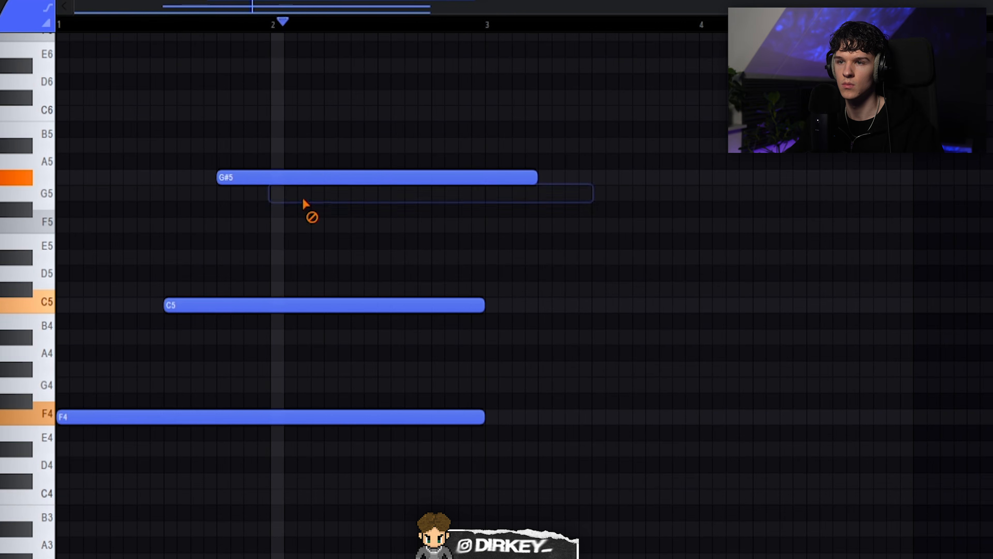
{"action": "left_click_drag", "start_coordinate": [352, 208], "coordinate": [331, 184]}
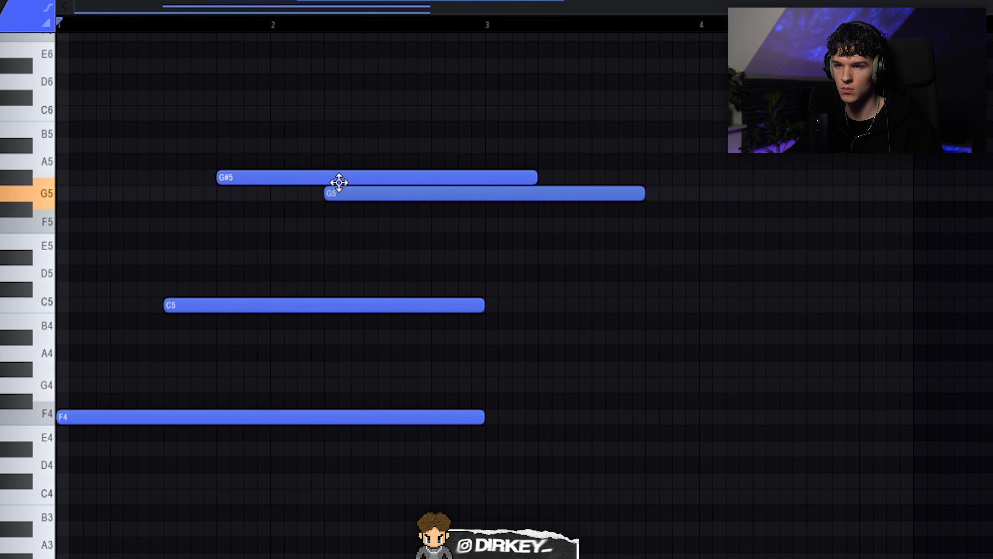
Trim the G#5 note to the end of bar 2 and lengthen the opening G5 note up to where G#5 starts.
{"action": "left_click_drag", "start_coordinate": [537, 177], "coordinate": [485, 176]}
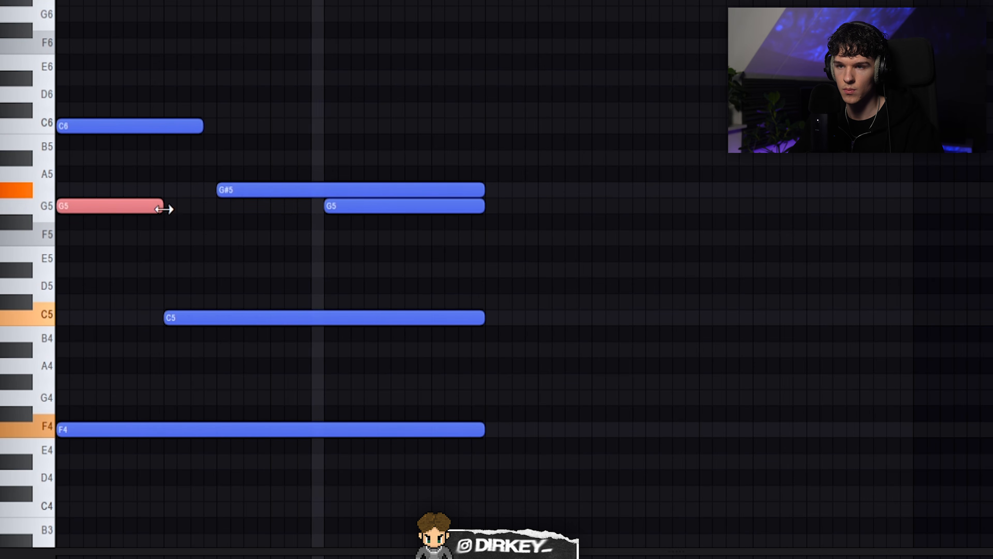
{"action": "left_click_drag", "start_coordinate": [163, 209], "coordinate": [216, 208]}
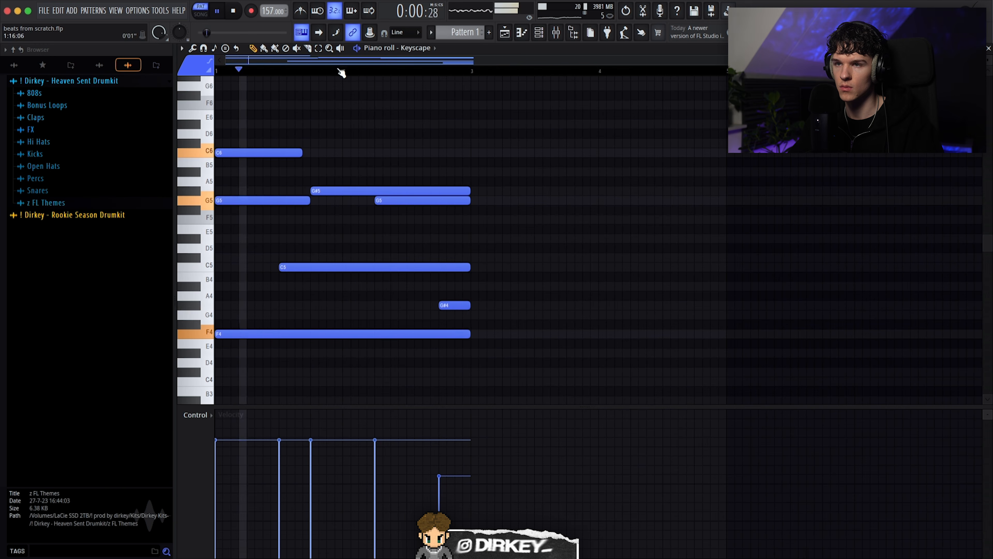
Add a two-bar F3 bass note from the start of bar 1 with reduced velocity, testing it one octave lower.
{"action": "scroll", "coordinate": [255, 212], "scroll_direction": "down", "scroll_amount": 5}
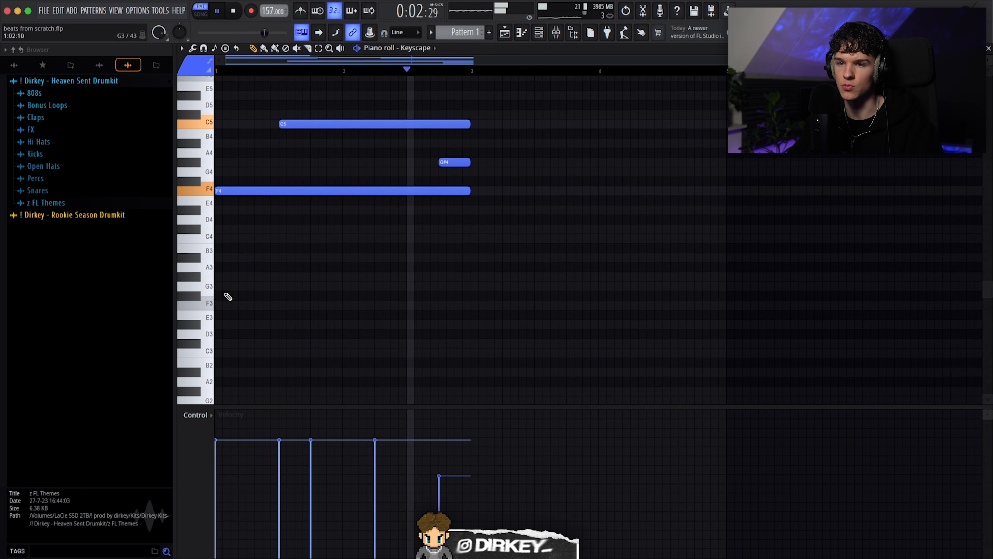
{"action": "left_click", "coordinate": [231, 304]}
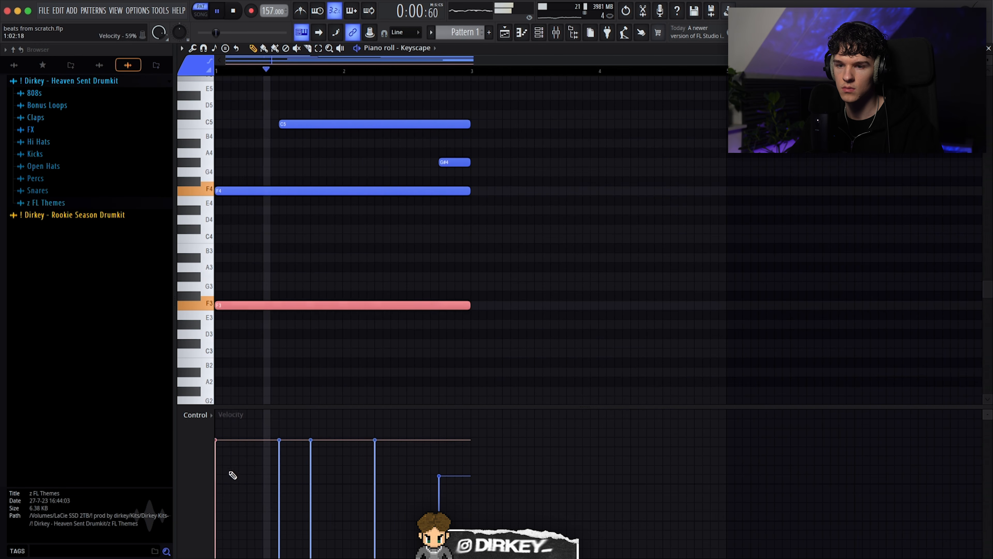
{"action": "key", "text": "space"}
{"action": "key", "text": "ctrl+Down"}
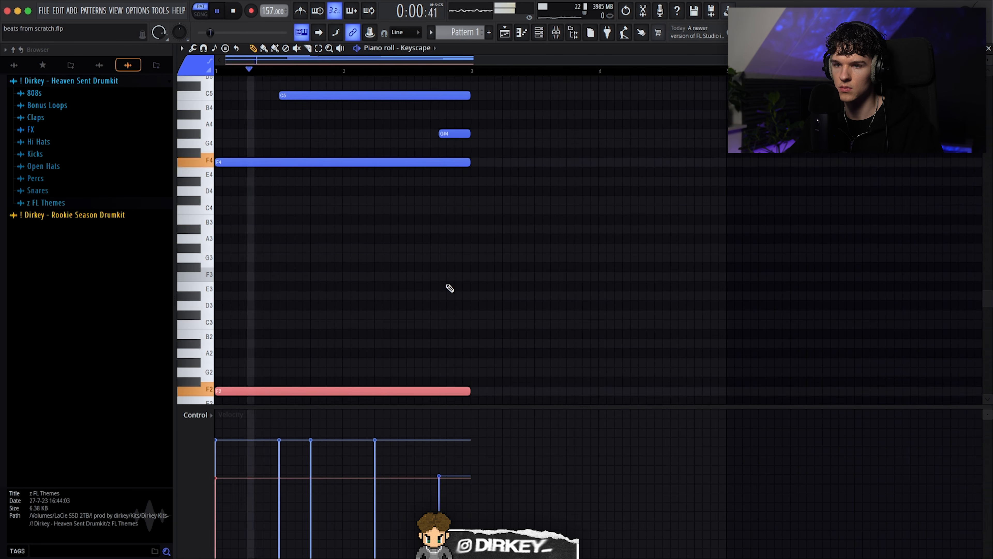
{"action": "key", "text": "ctrl+Up"}
Duplicate the two-bar melody to four bars, and duplicate the result to fill eight bars.
{"action": "scroll", "coordinate": [462, 278], "scroll_direction": "up", "scroll_amount": 3}
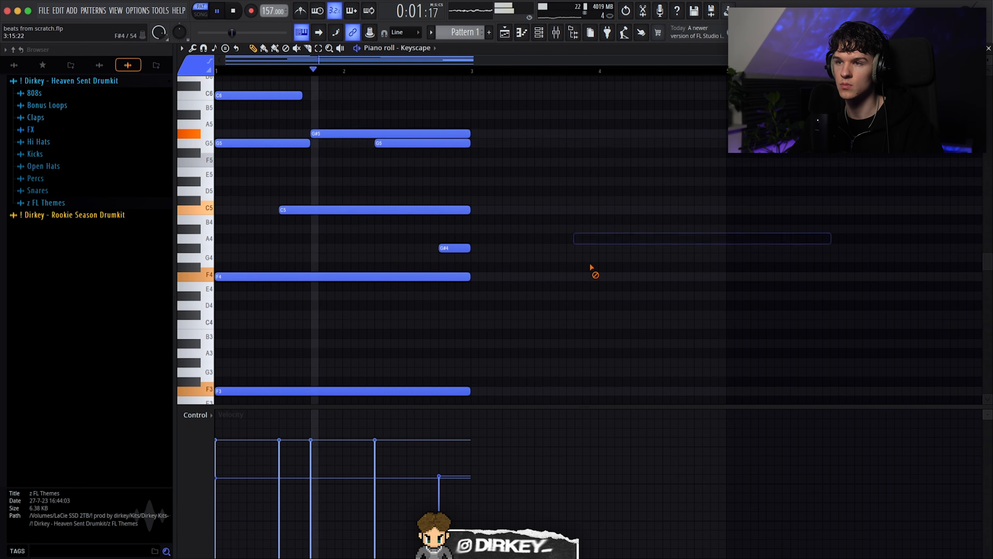
{"action": "left_click_drag", "start_coordinate": [991, 59], "coordinate": [991, 65]}
{"action": "key", "text": "ctrl+b"}
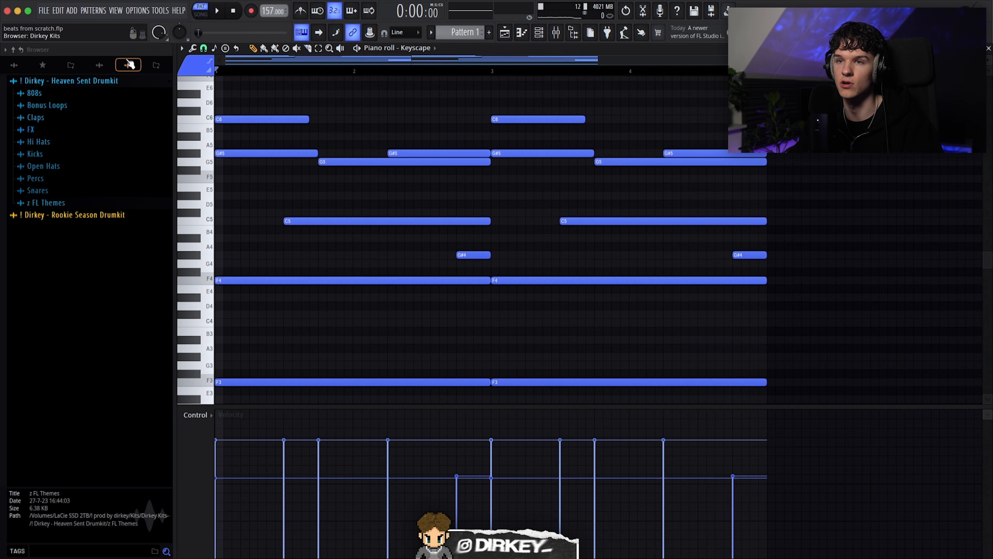
{"action": "scroll", "coordinate": [243, 76], "scroll_direction": "down", "scroll_amount": 2}
{"action": "scroll", "coordinate": [243, 76], "scroll_direction": "down", "scroll_amount": 1}
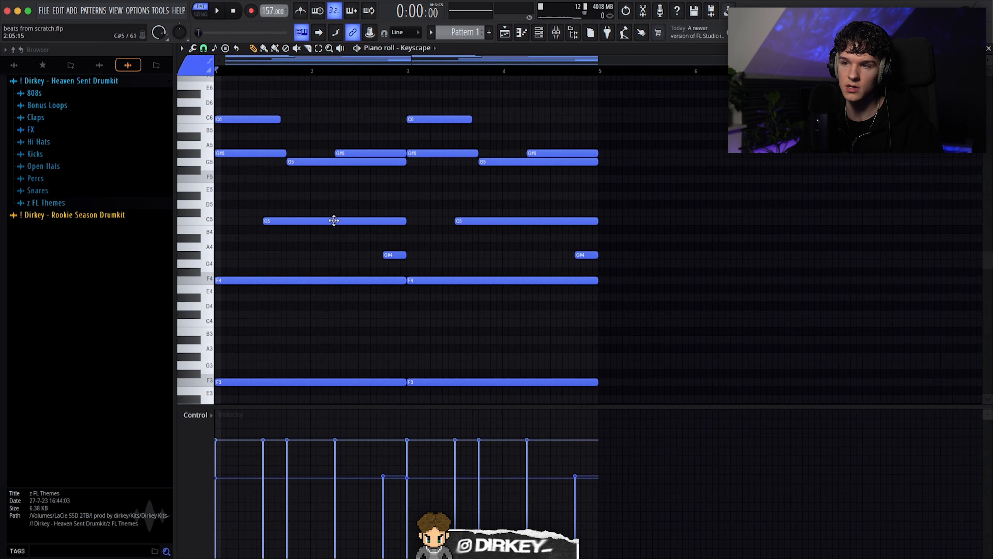
{"action": "key", "text": "ctrl+b"}
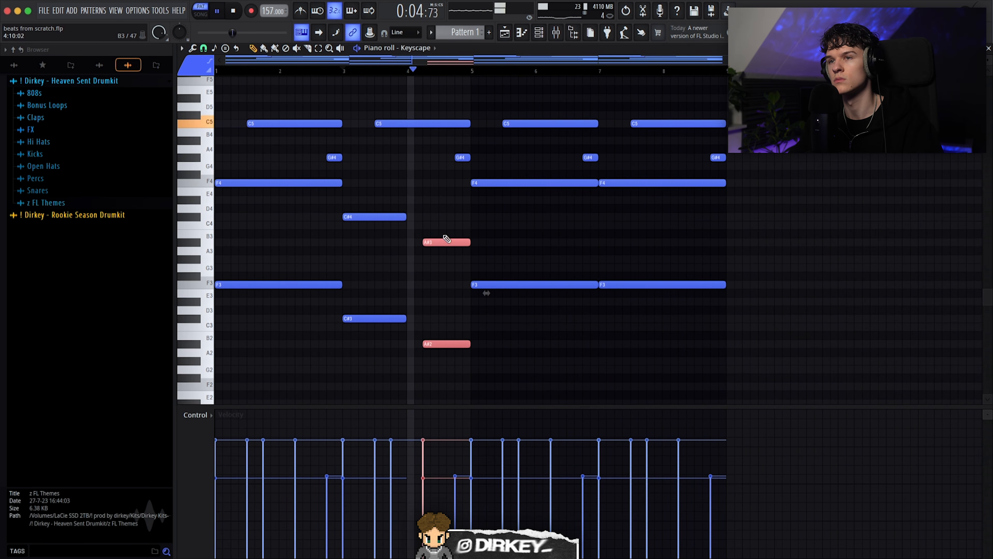
Delete the duplicated F3 and F4 bass notes in bars 5 to 8.
{"action": "left_click_drag", "start_coordinate": [505, 173], "coordinate": [715, 338]}
{"action": "key", "text": "Delete"}
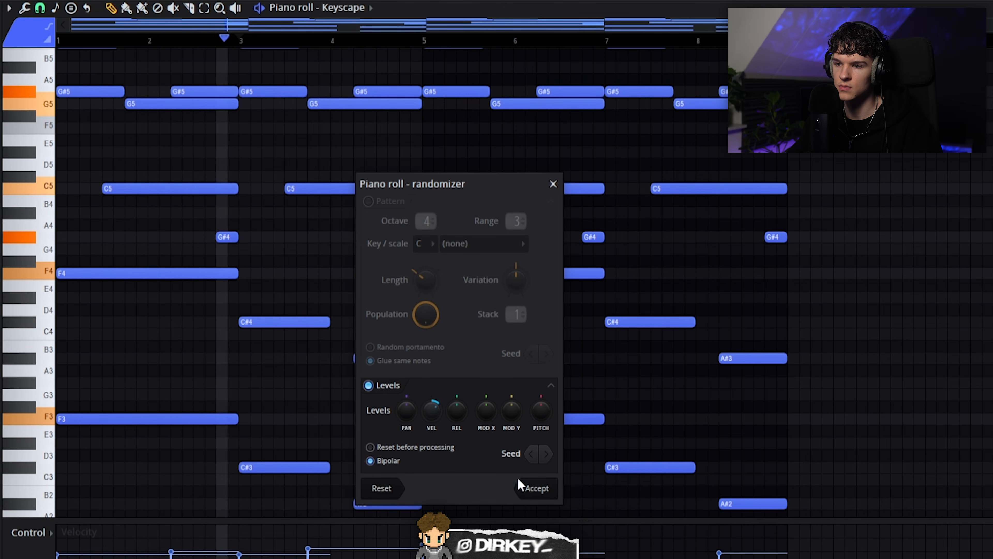
Apply the randomizer with a small bipolar velocity variation to the Keyscape notes and clear the note selection.
{"action": "left_click", "coordinate": [524, 485]}
{"action": "key", "text": "super+a"}
{"action": "key", "text": "super+d"}
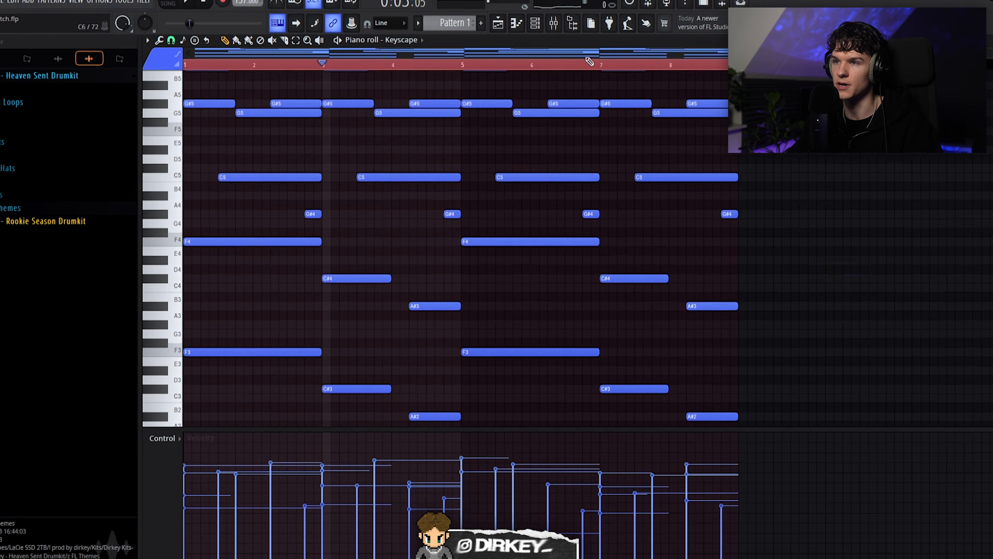
Open the D-50 synthesizer from the channel rack and choose patch 2-5 Strings ElecPiano.
{"action": "left_click", "coordinate": [540, 34]}
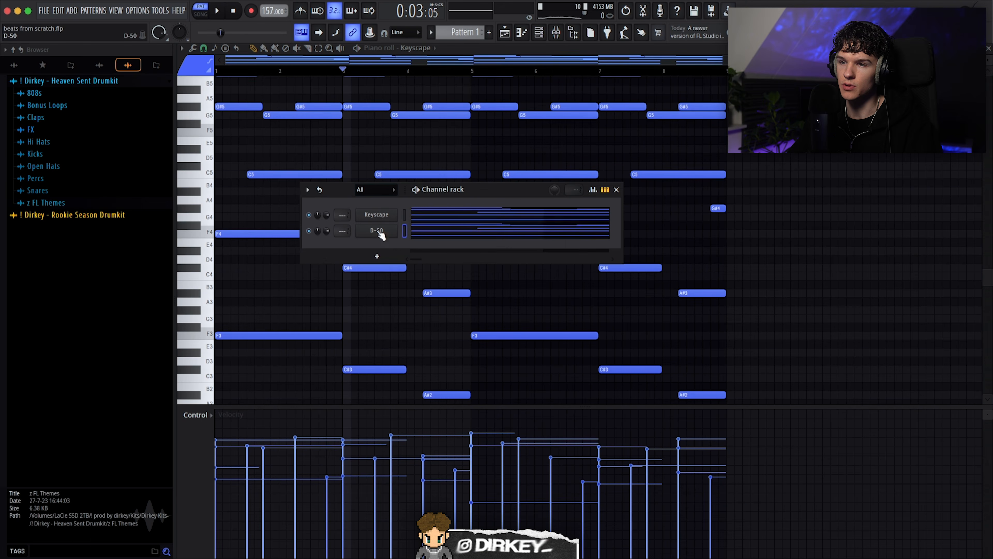
{"action": "left_click", "coordinate": [378, 232]}
{"action": "left_click_drag", "start_coordinate": [226, 65], "coordinate": [322, 114]}
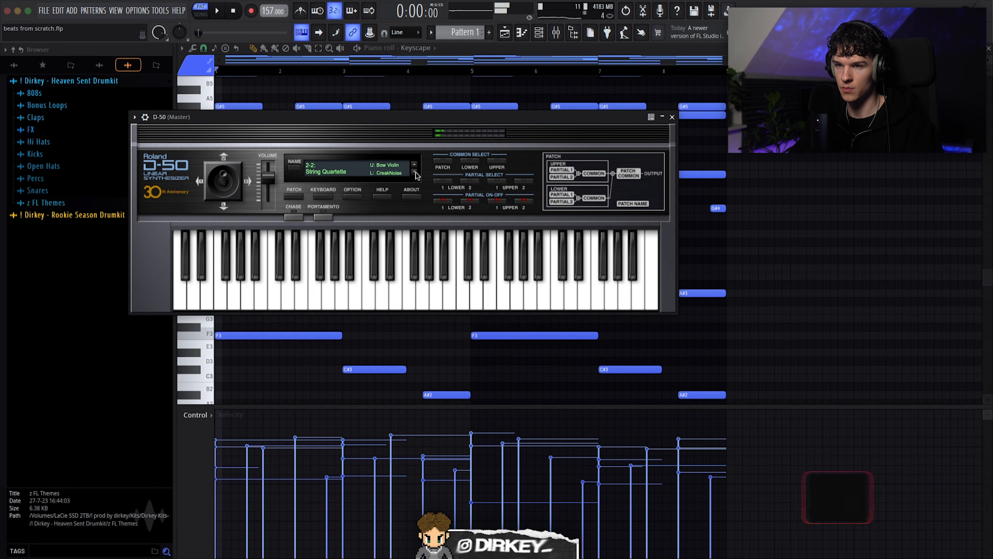
{"action": "left_click_drag", "start_coordinate": [321, 117], "coordinate": [376, 132]}
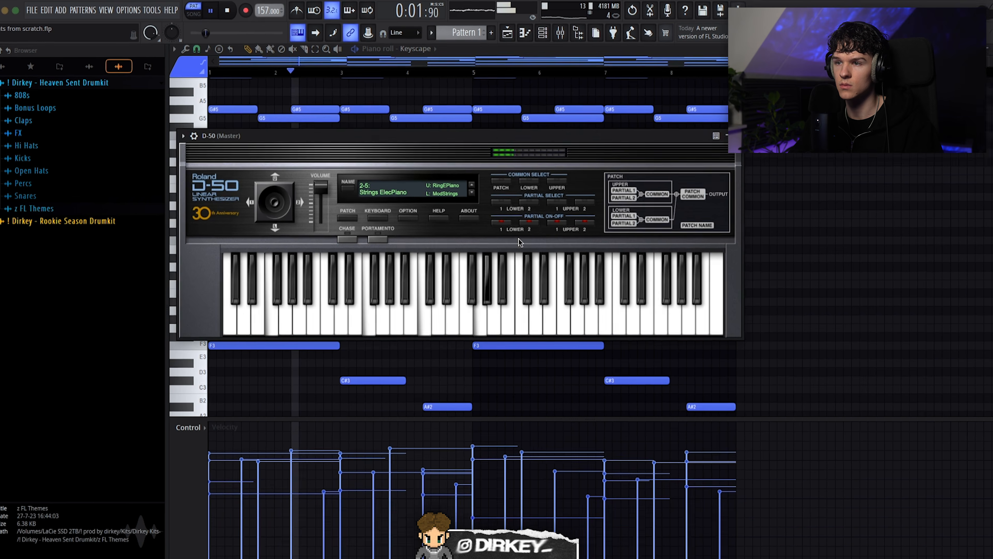
Switch off lower partials 1 and 2 in the D-50 patch and reposition its window.
{"action": "left_click", "coordinate": [525, 216]}
{"action": "left_click", "coordinate": [498, 216]}
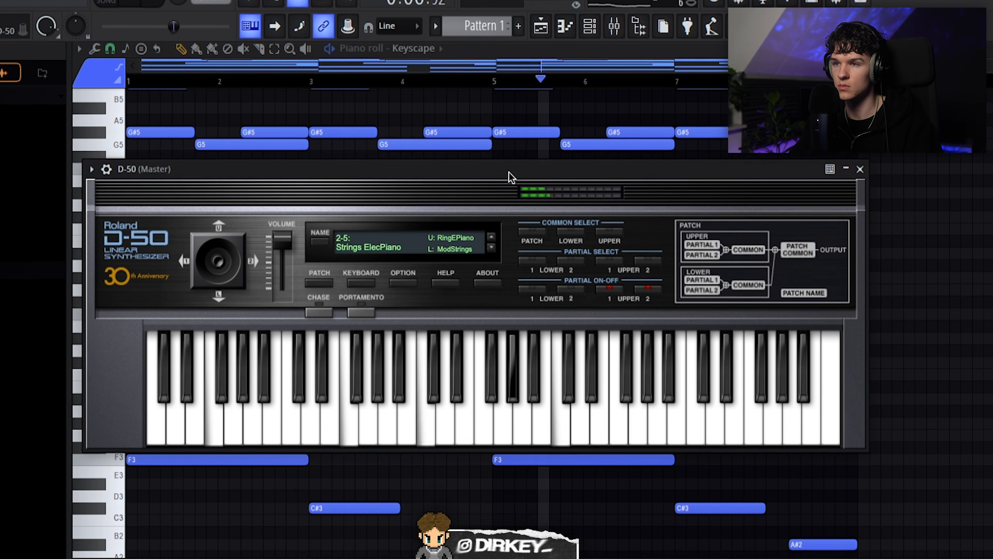
{"action": "left_click_drag", "start_coordinate": [508, 182], "coordinate": [483, 253]}
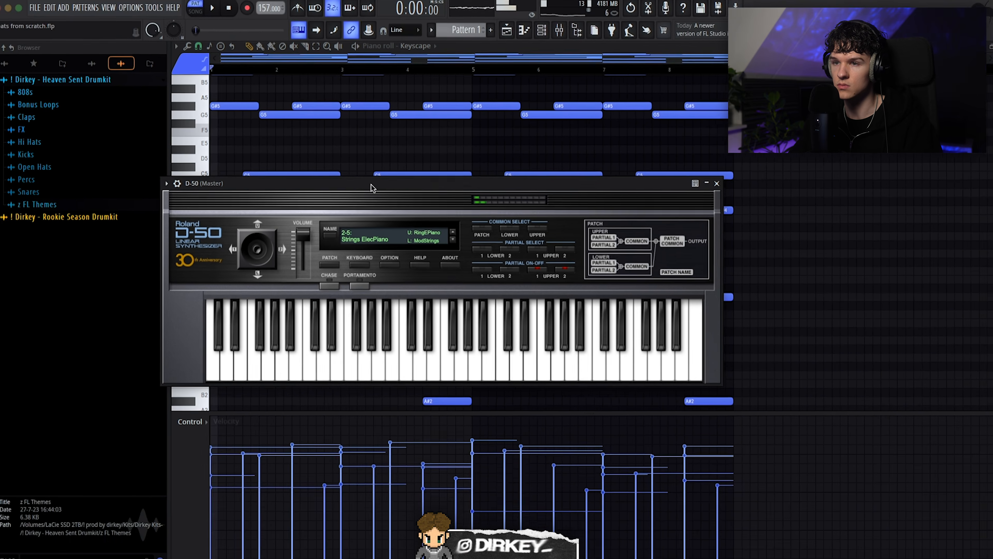
Randomize the velocity levels of all selected D-50 notes with a small bipolar variation.
{"action": "scroll", "coordinate": [426, 430], "scroll_direction": "down", "scroll_amount": 2}
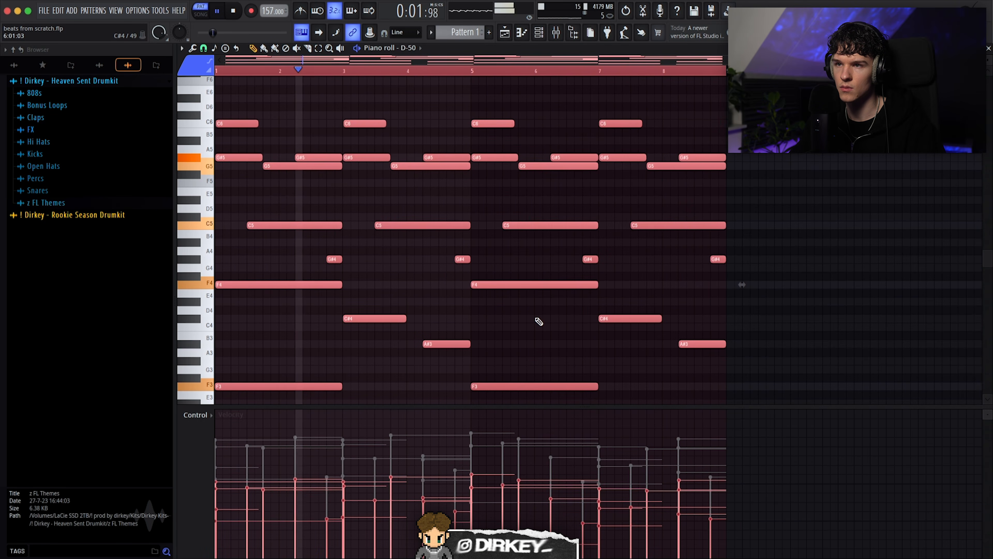
{"action": "key", "text": "alt+r"}
{"action": "left_click_drag", "start_coordinate": [478, 333], "coordinate": [478, 333]}
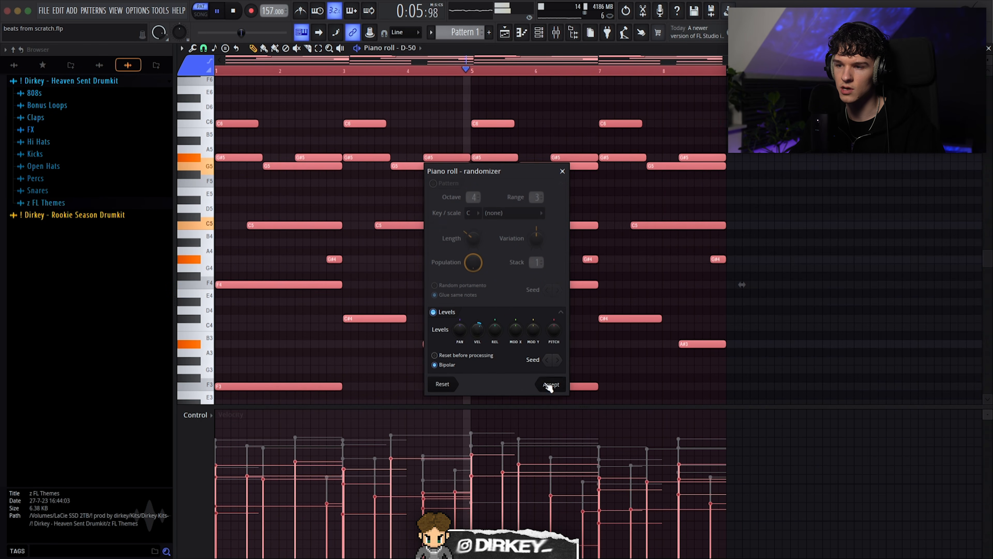
{"action": "left_click", "coordinate": [550, 386]}
Select the D-50's F3 note at the start of bar 5 and lower its velocity.
{"action": "scroll", "coordinate": [510, 327], "scroll_direction": "down", "scroll_amount": 3}
{"action": "scroll", "coordinate": [519, 339], "scroll_direction": "up", "scroll_amount": 2}
{"action": "left_click", "coordinate": [499, 351], "text": "super"}
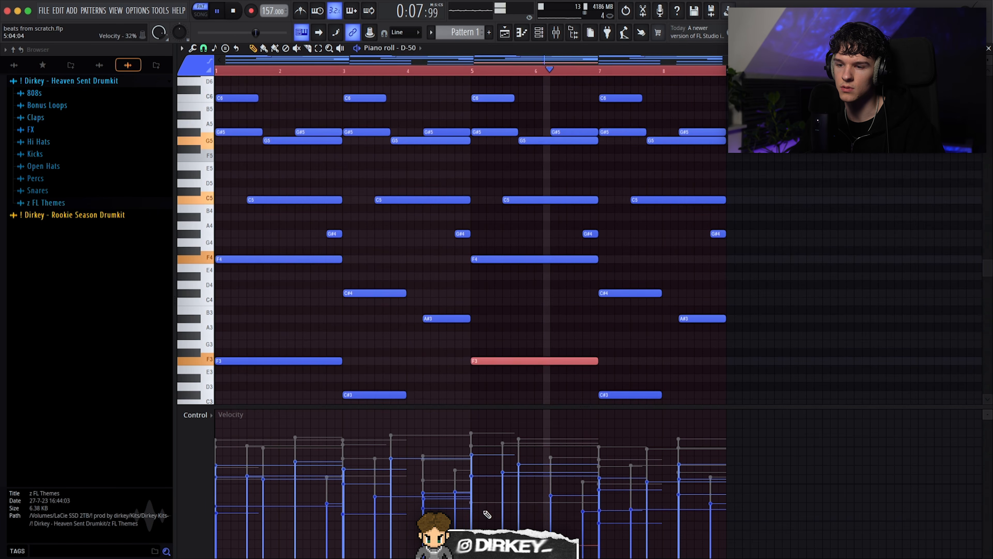
{"action": "scroll", "coordinate": [493, 304], "scroll_direction": "up", "scroll_amount": 3}
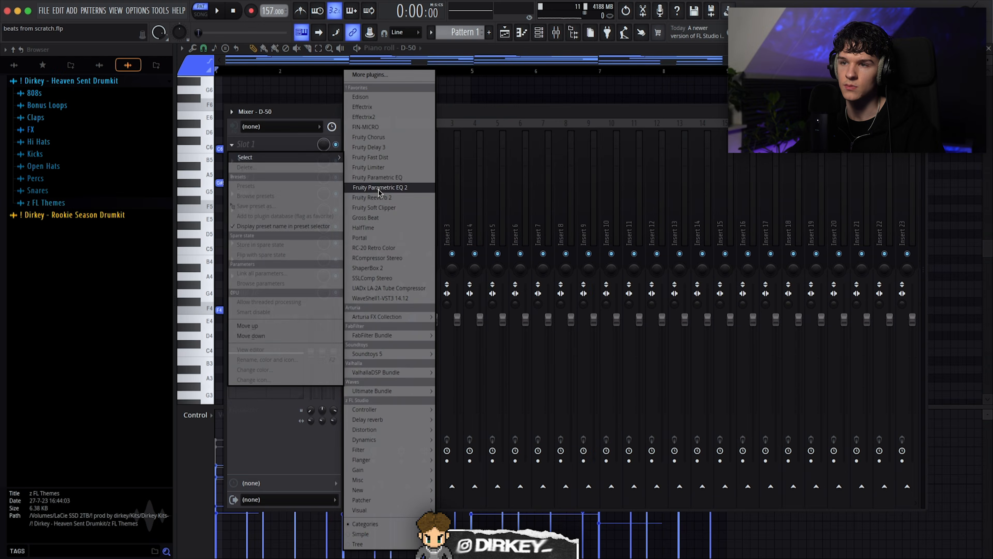
Load Fruity Parametric EQ 2 in the first effect slot of the D-50 mixer track and set band 1 to high pass.
{"action": "left_click", "coordinate": [379, 190]}
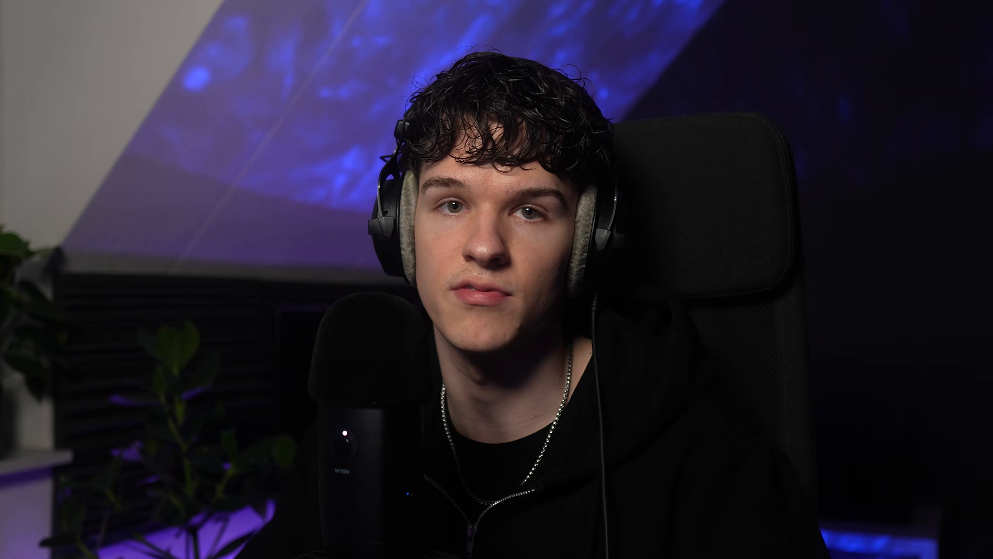
{"action": "right_click", "coordinate": [111, 256]}
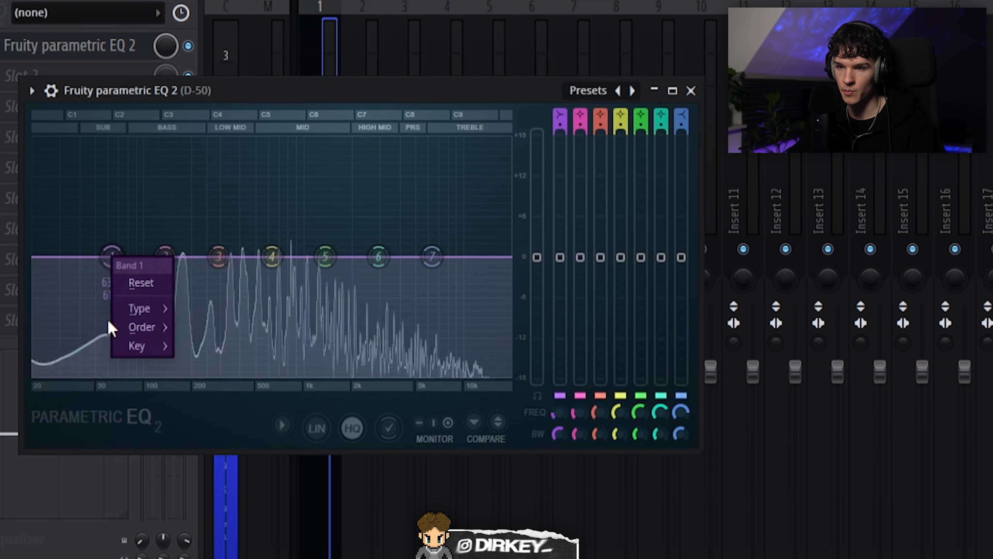
{"action": "mouse_move", "coordinate": [150, 313]}
{"action": "left_click", "coordinate": [211, 363]}
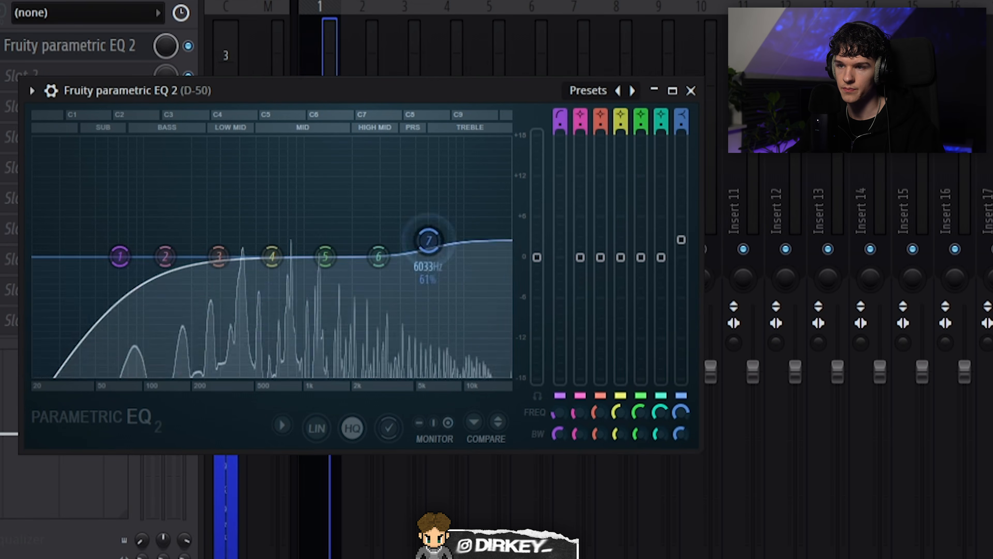
Boost EQ band 6 in the high mids and band 2 in the bass to low-mid range.
{"action": "left_click_drag", "start_coordinate": [380, 257], "coordinate": [398, 229]}
{"action": "left_click_drag", "start_coordinate": [165, 256], "coordinate": [199, 223]}
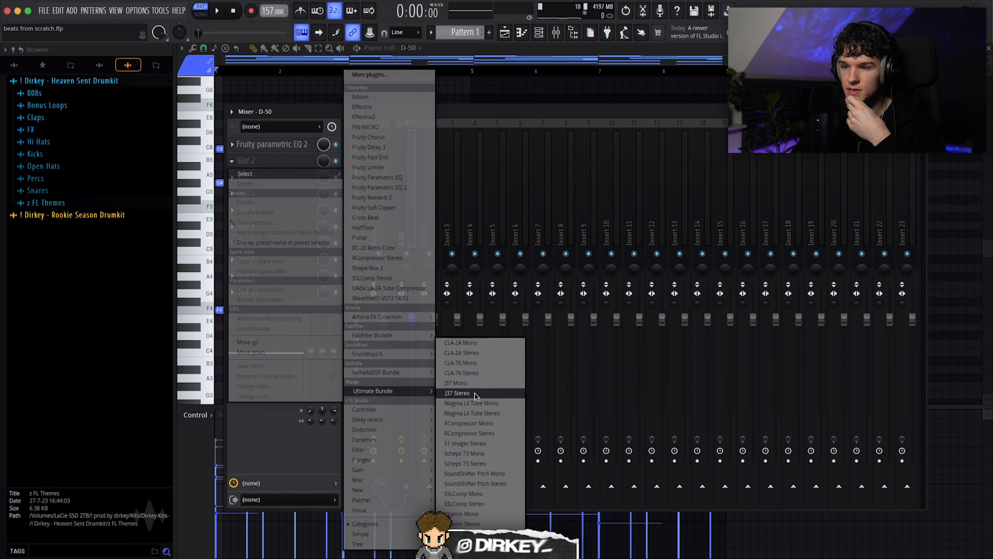
Load J37 Stereo in the second effect slot of the D-50 mixer track and adjust its wow depth, flutter depth and saturation.
{"action": "left_click", "coordinate": [469, 394]}
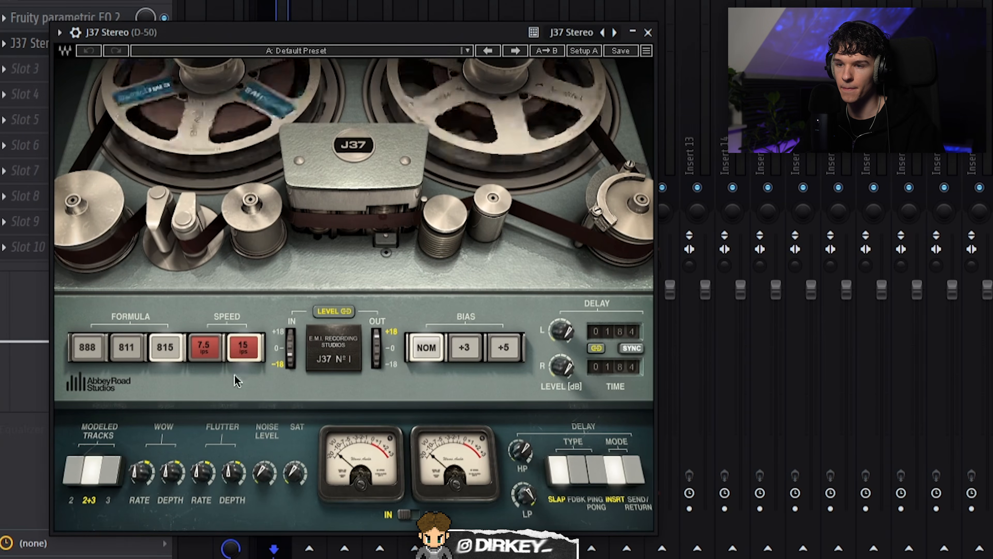
{"action": "left_click_drag", "start_coordinate": [299, 475], "coordinate": [298, 424]}
{"action": "left_click_drag", "start_coordinate": [174, 472], "coordinate": [173, 504]}
{"action": "left_click_drag", "start_coordinate": [234, 474], "coordinate": [234, 504]}
{"action": "left_click_drag", "start_coordinate": [295, 474], "coordinate": [295, 487]}
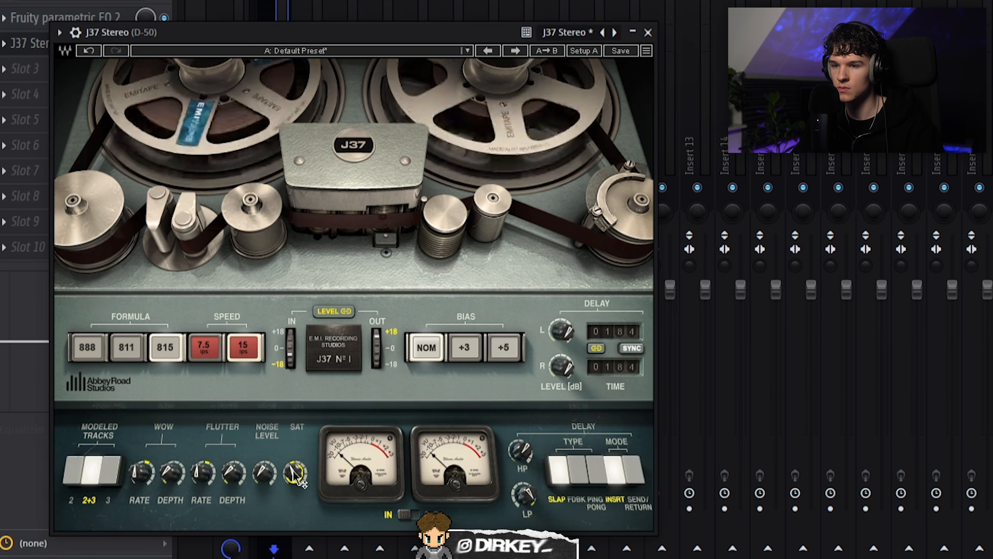
Set the J37 tape formula to 888 and the bias to +5.
{"action": "left_click", "coordinate": [126, 347]}
{"action": "left_click", "coordinate": [504, 347]}
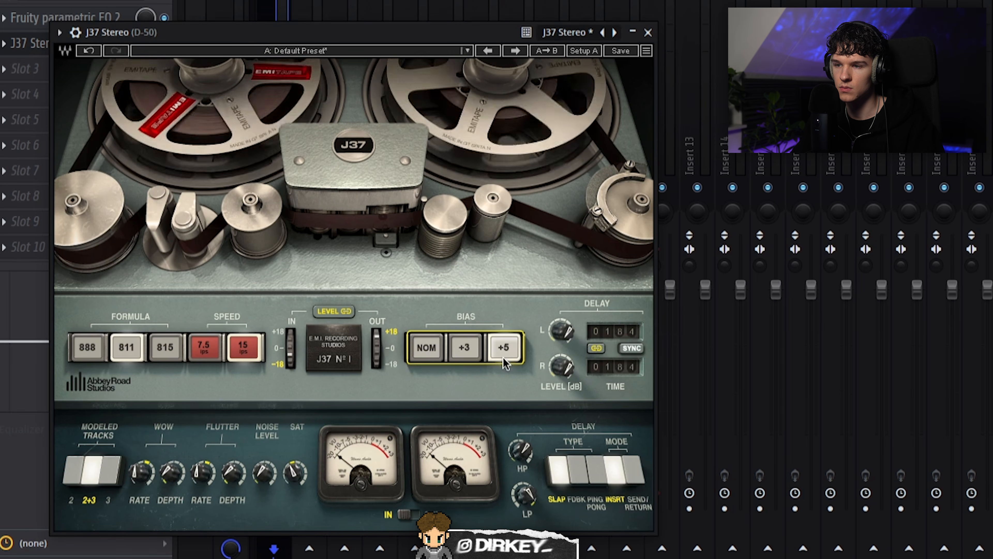
{"action": "left_click", "coordinate": [101, 347]}
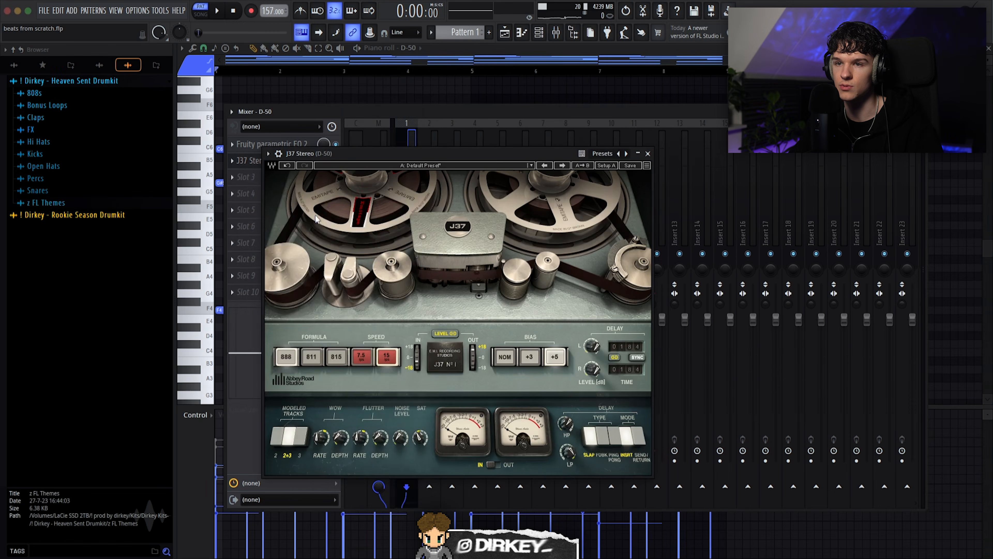
Load the Arturia Chorus JUN-6 in the third slot of the D-50 mixer track and adjust its dry/wet mix.
{"action": "left_click", "coordinate": [328, 178]}
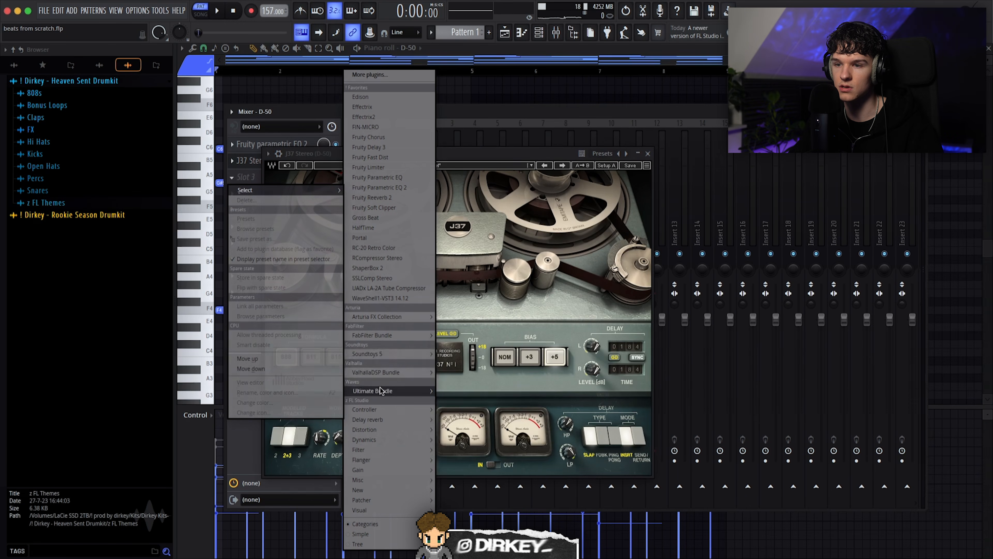
{"action": "mouse_move", "coordinate": [380, 319]}
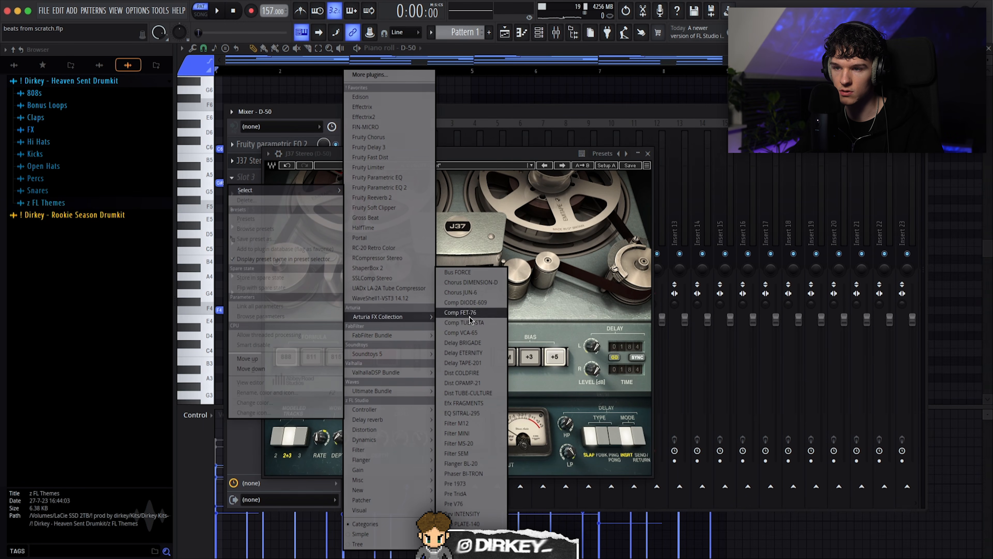
{"action": "left_click", "coordinate": [466, 293]}
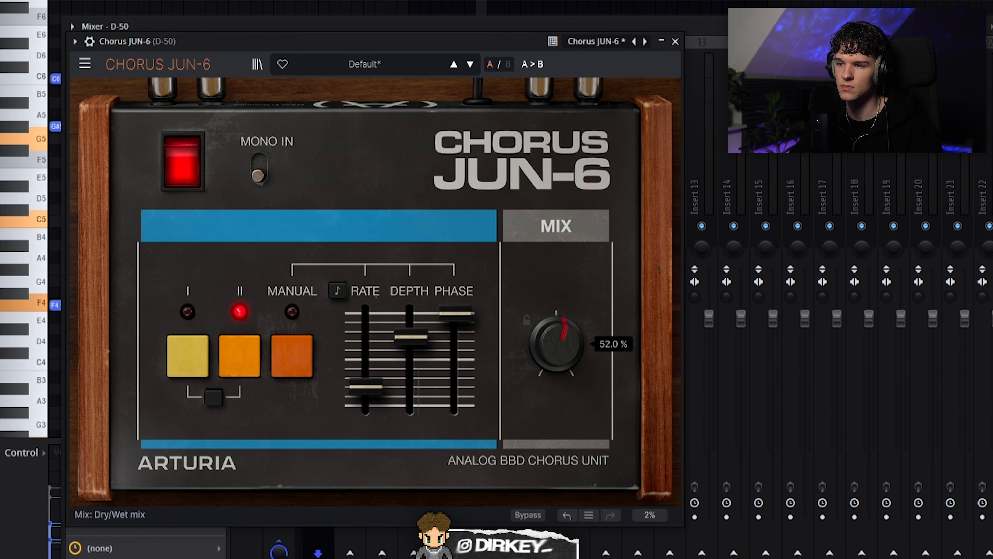
{"action": "left_click_drag", "start_coordinate": [556, 346], "coordinate": [556, 330]}
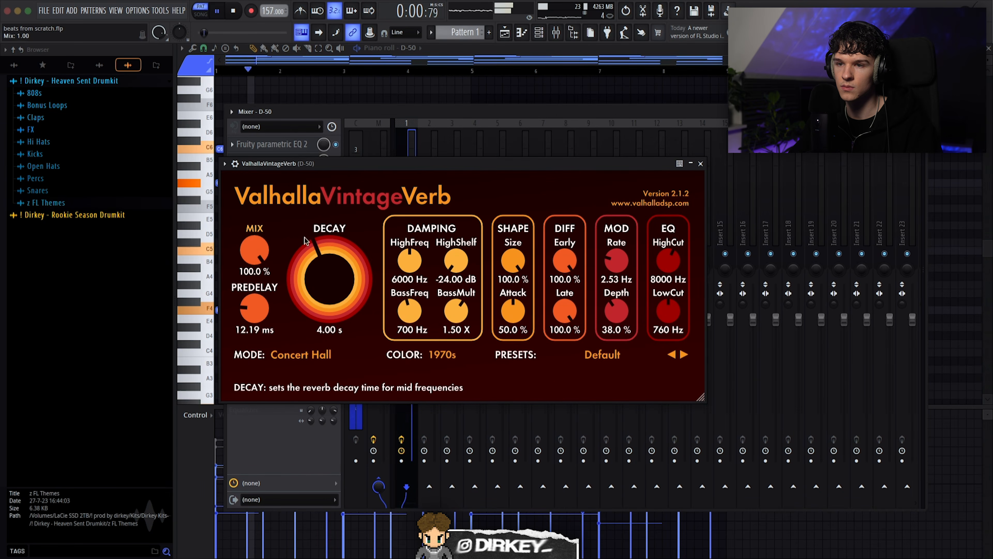
Set the D-50's ValhallaVintageVerb to 2.90 s decay, 59.6% size, 14.55 ms predelay, 710 Hz low cut and about 38% mix.
{"action": "left_click_drag", "start_coordinate": [316, 273], "coordinate": [311, 276]}
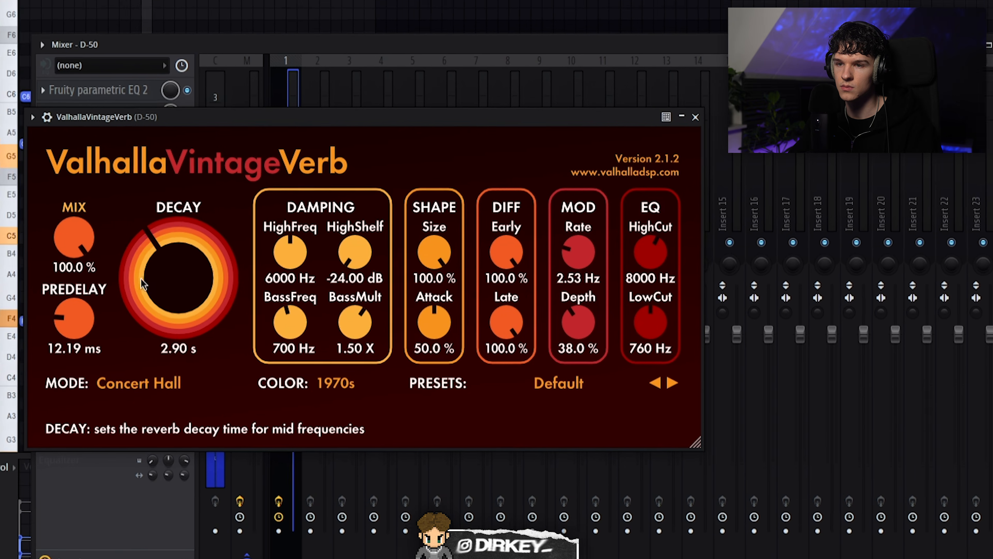
{"action": "mouse_move", "coordinate": [141, 278]}
{"action": "left_mouse_down"}
{"action": "mouse_move", "coordinate": [134, 294]}
{"action": "mouse_move", "coordinate": [145, 275]}
{"action": "mouse_move", "coordinate": [128, 273]}
{"action": "left_mouse_up"}
{"action": "left_click_drag", "start_coordinate": [440, 260], "coordinate": [439, 286]}
{"action": "left_click_drag", "start_coordinate": [646, 336], "coordinate": [646, 341]}
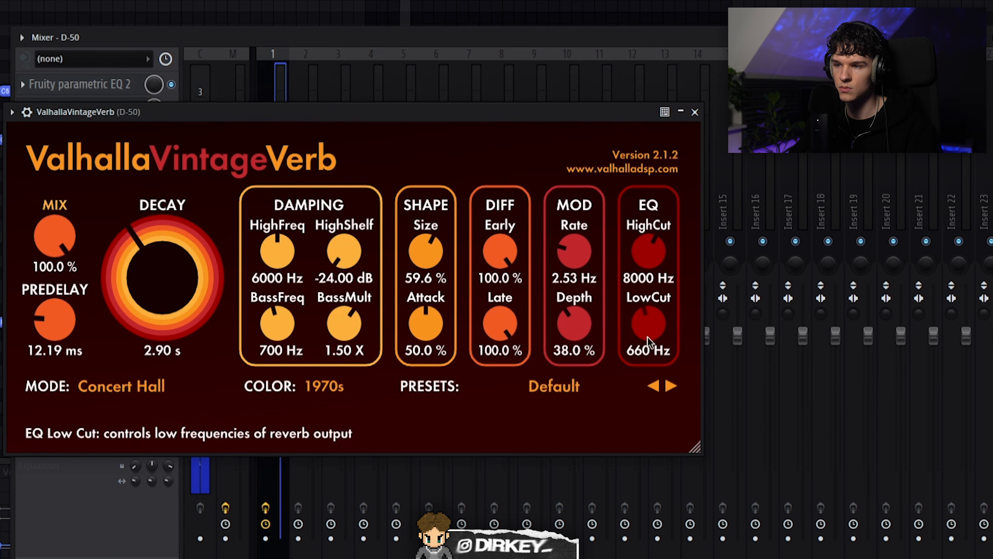
{"action": "left_click_drag", "start_coordinate": [51, 330], "coordinate": [51, 329]}
{"action": "left_click_drag", "start_coordinate": [666, 349], "coordinate": [664, 343]}
{"action": "left_click_drag", "start_coordinate": [54, 231], "coordinate": [56, 237]}
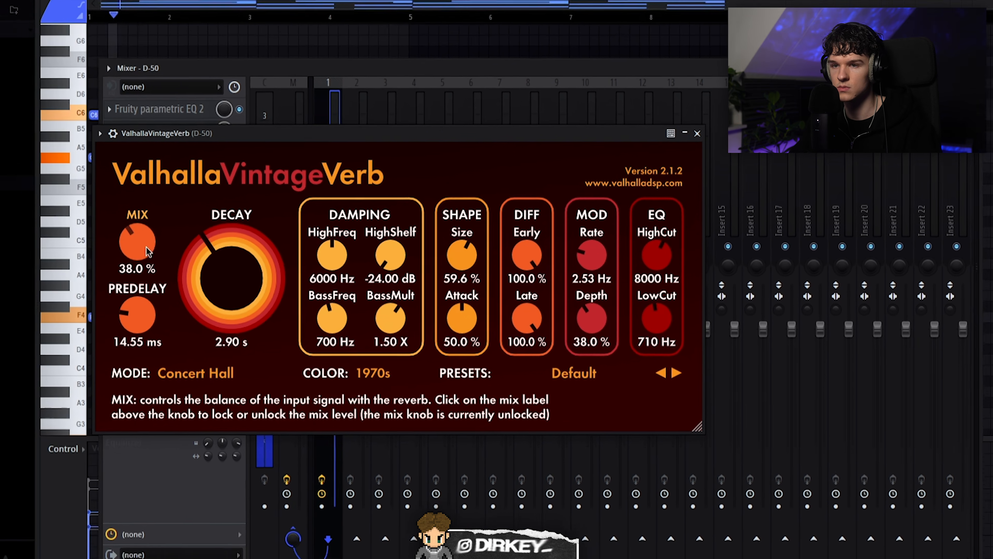
{"action": "left_click_drag", "start_coordinate": [60, 239], "coordinate": [61, 237]}
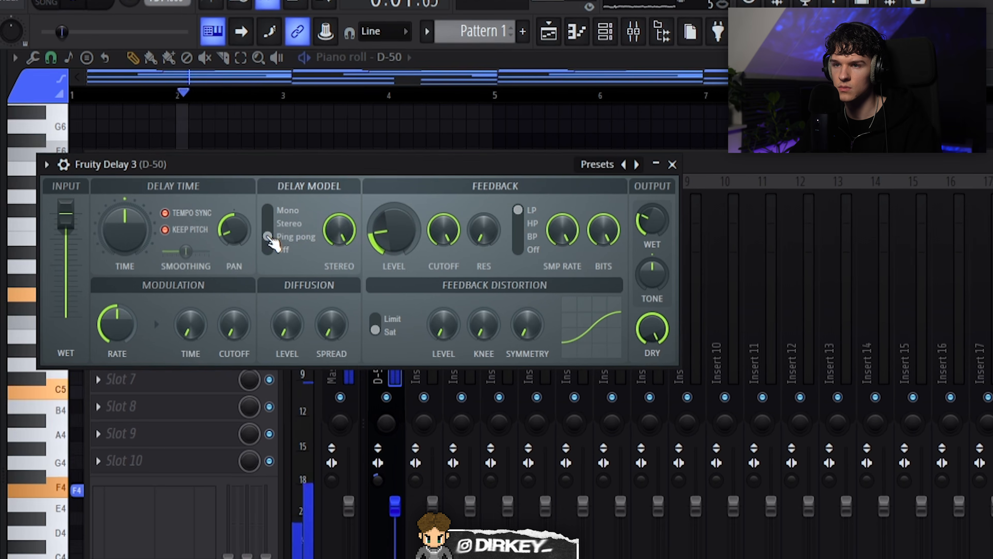
Set the D-50's Fruity Delay 3 to the Stereo model, adjust its offset and feedback level, and set the wet output to 17.5%.
{"action": "left_click", "coordinate": [323, 179]}
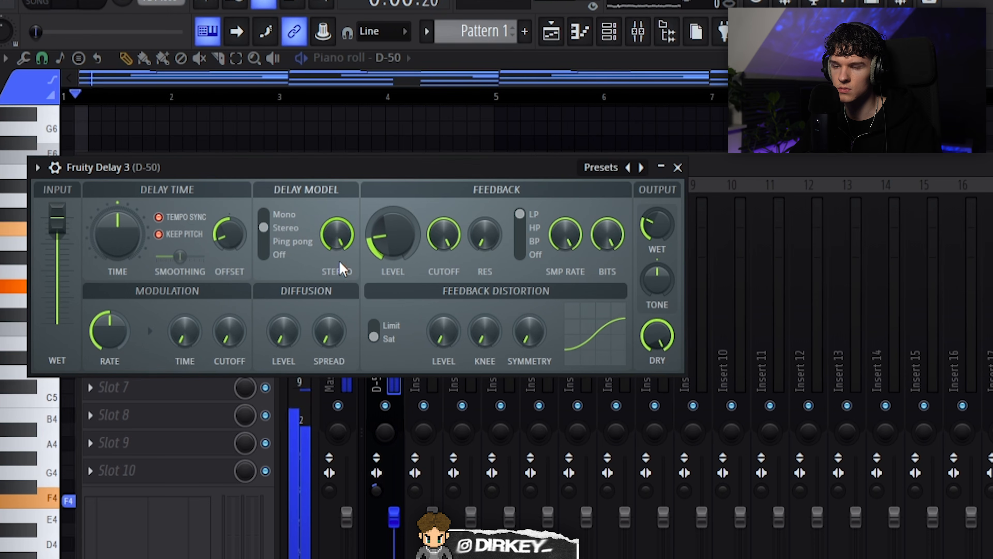
{"action": "left_click_drag", "start_coordinate": [224, 241], "coordinate": [234, 236]}
{"action": "left_click_drag", "start_coordinate": [392, 247], "coordinate": [393, 251]}
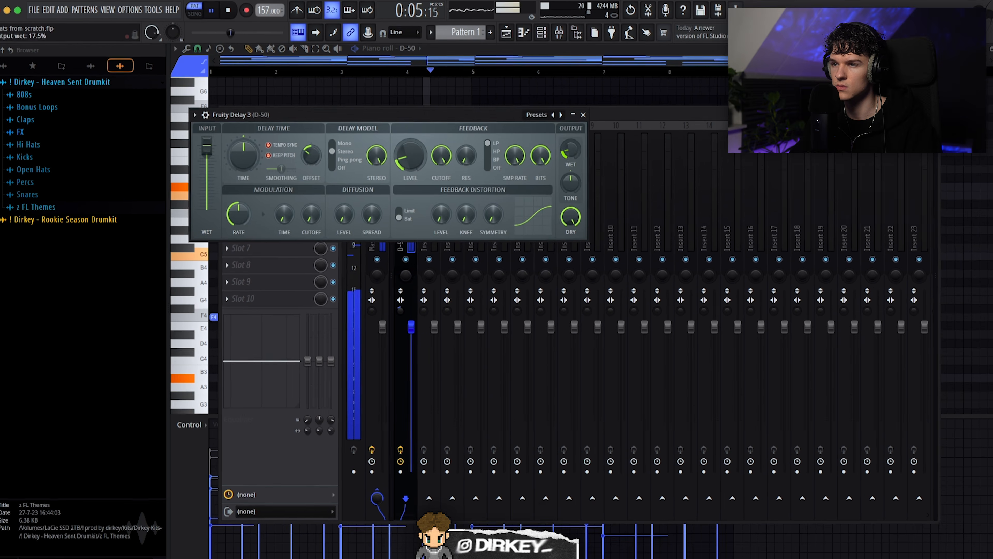
{"action": "left_click", "coordinate": [619, 135]}
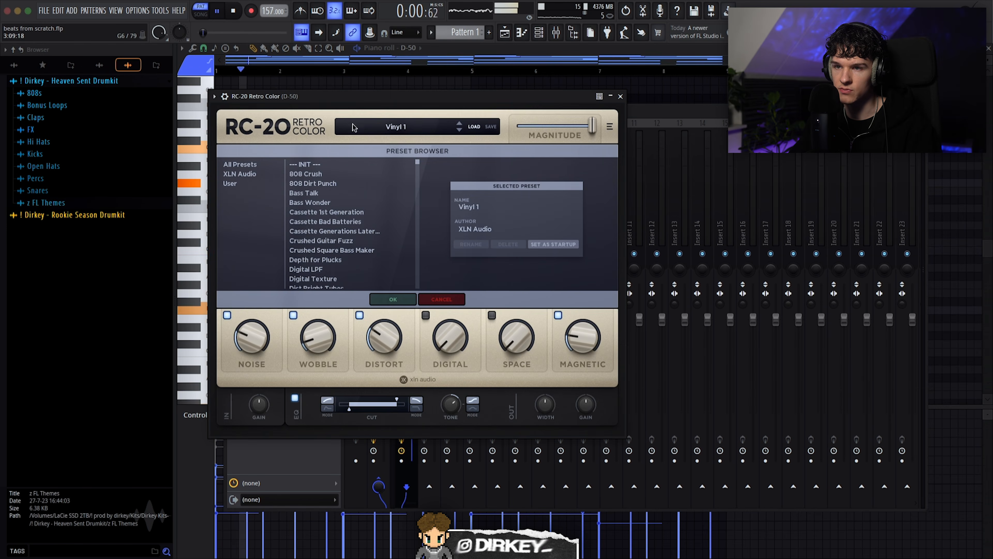
Reset RC-20 Retro Color on the D-50 track to the INIT preset and enable its Noise module with the Vinyl 1 type.
{"action": "left_click", "coordinate": [305, 165]}
{"action": "left_click", "coordinate": [394, 300]}
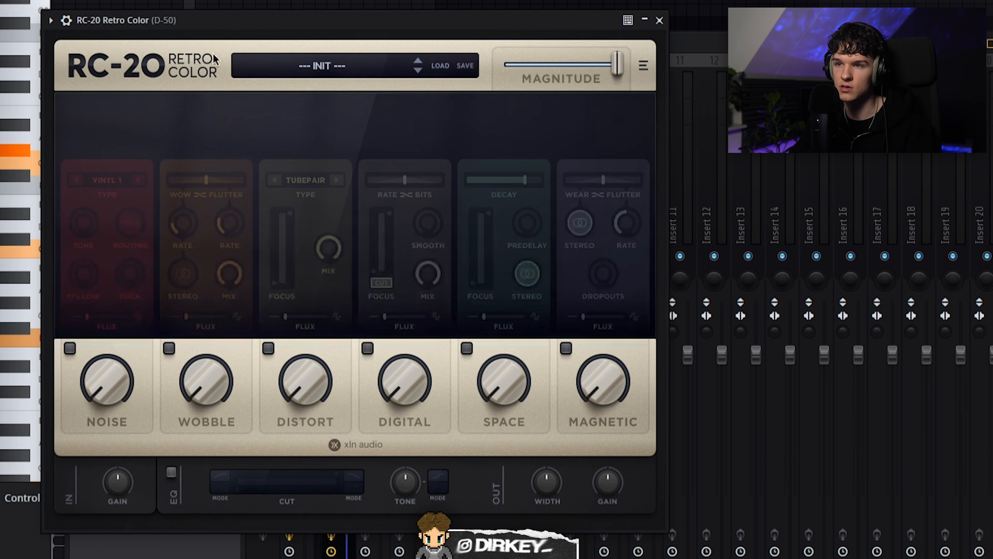
{"action": "left_click", "coordinate": [70, 348]}
{"action": "left_click_drag", "start_coordinate": [67, 349], "coordinate": [93, 274]}
{"action": "left_click", "coordinate": [75, 179]}
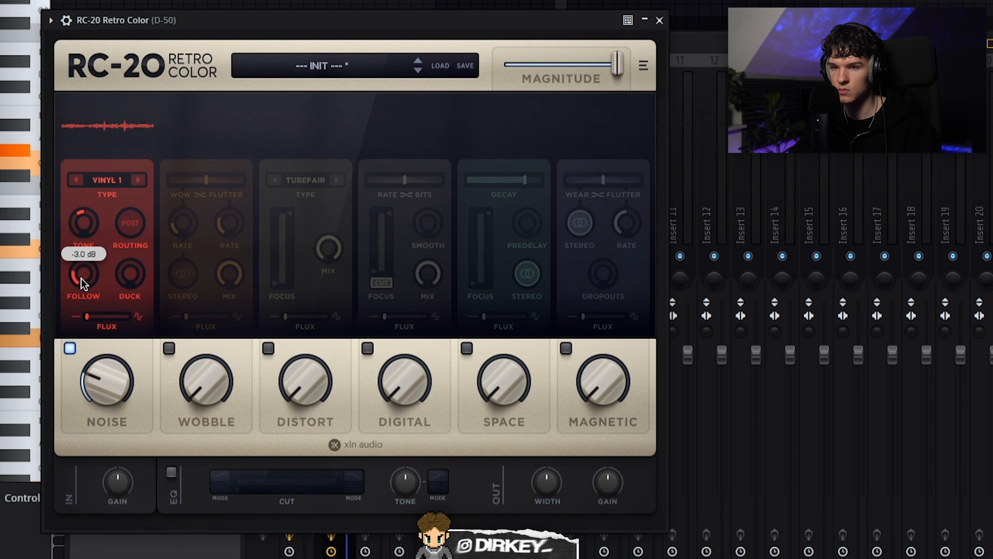
Raise the RC-20 noise flux and set the noise amount to 16%.
{"action": "left_click_drag", "start_coordinate": [95, 316], "coordinate": [109, 319]}
{"action": "left_click_drag", "start_coordinate": [110, 378], "coordinate": [111, 404]}
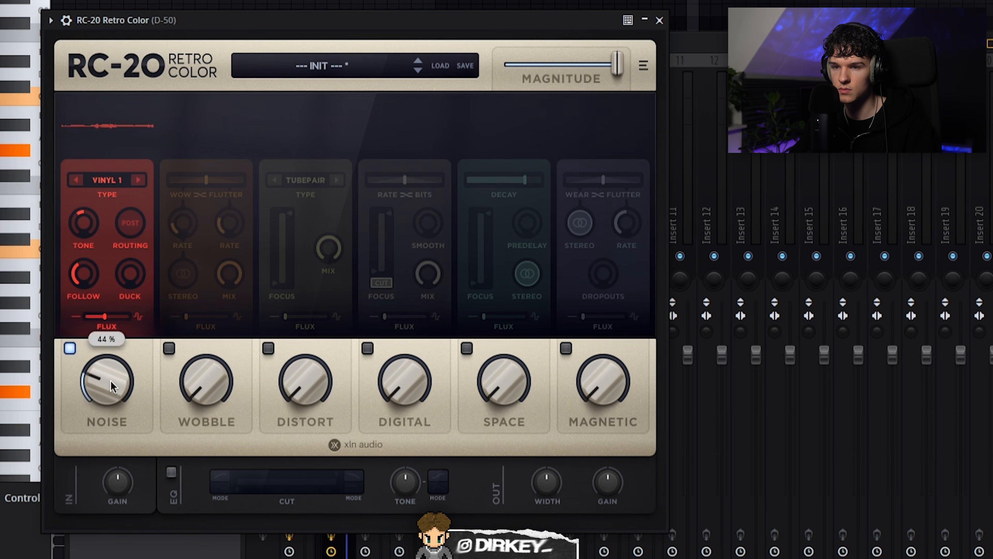
{"action": "left_click_drag", "start_coordinate": [217, 367], "coordinate": [218, 356]}
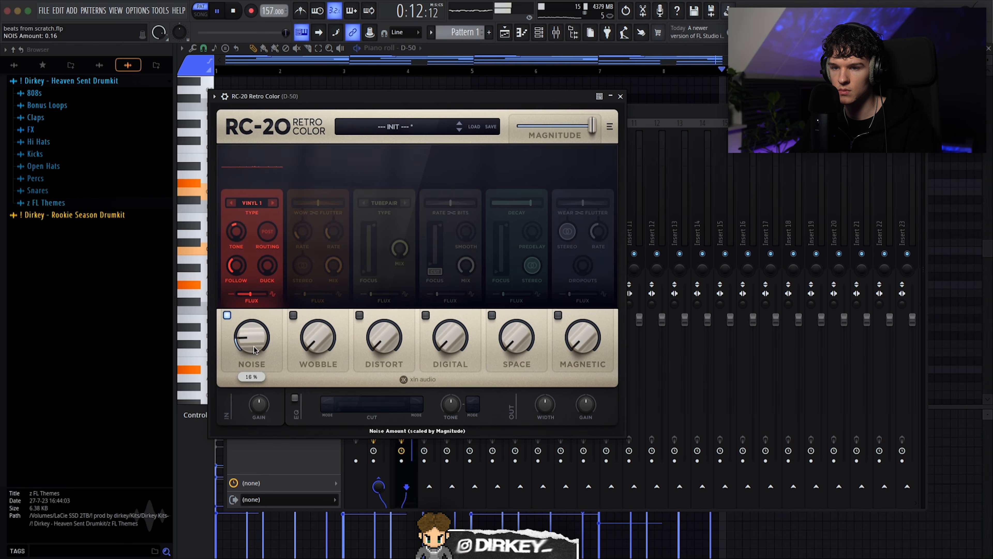
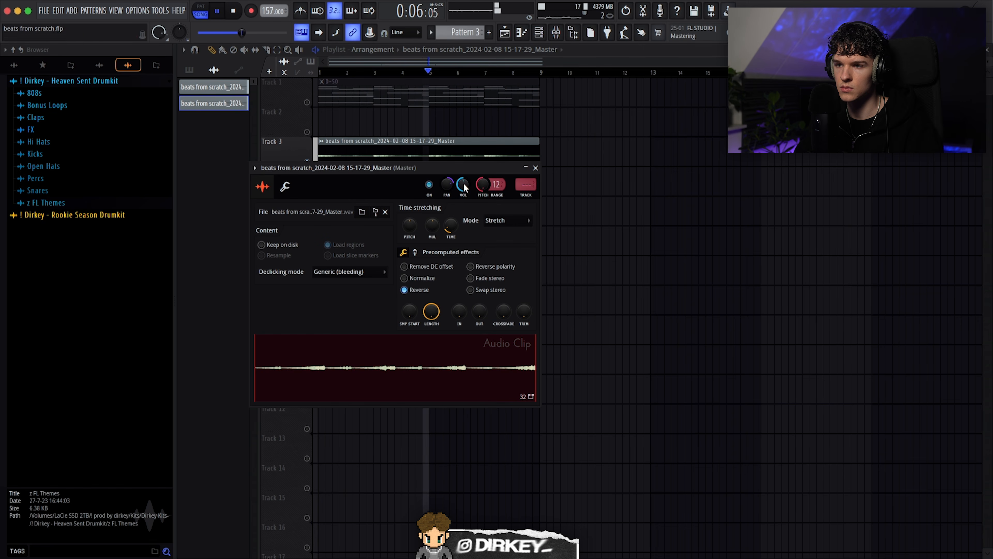
Close the reversed audio clip's settings and unmute Track 1 in the playlist.
{"action": "key", "text": "Escape"}
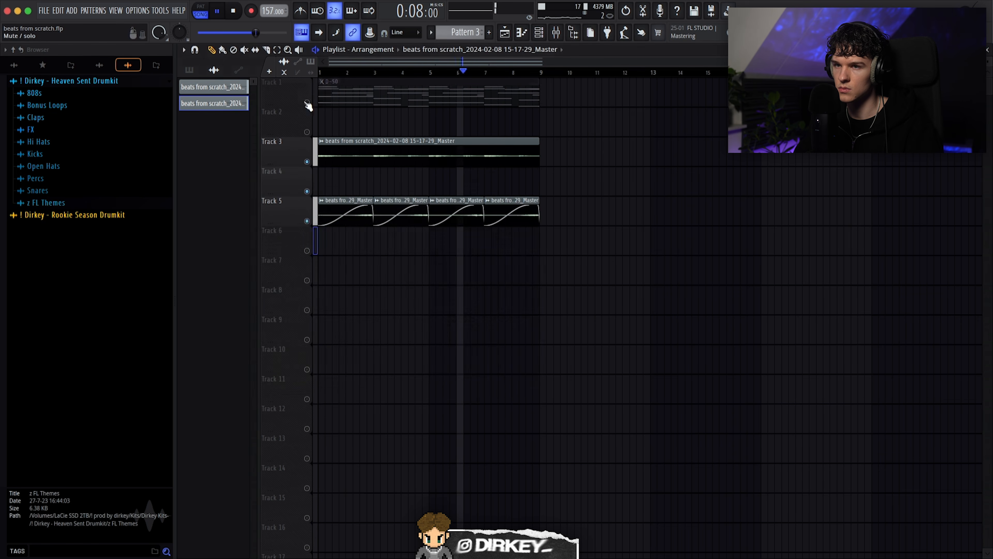
{"action": "left_click", "coordinate": [307, 102]}
{"action": "left_click", "coordinate": [616, 168]}
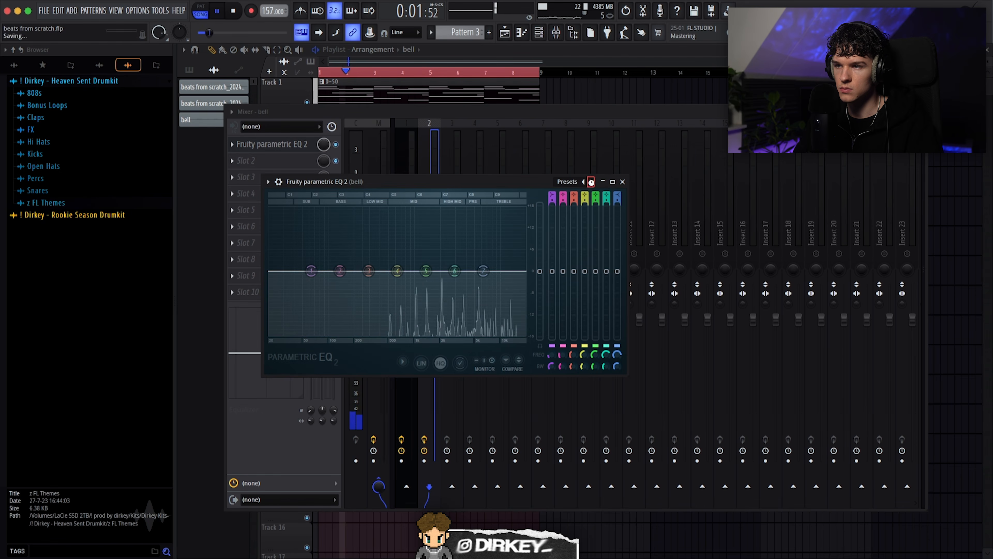
Adjust Fruity Parametric EQ 2 on the bell mixer track and add Decapitator in the second slot.
{"action": "left_click", "coordinate": [591, 182]}
{"action": "left_click_drag", "start_coordinate": [271, 270], "coordinate": [424, 271]}
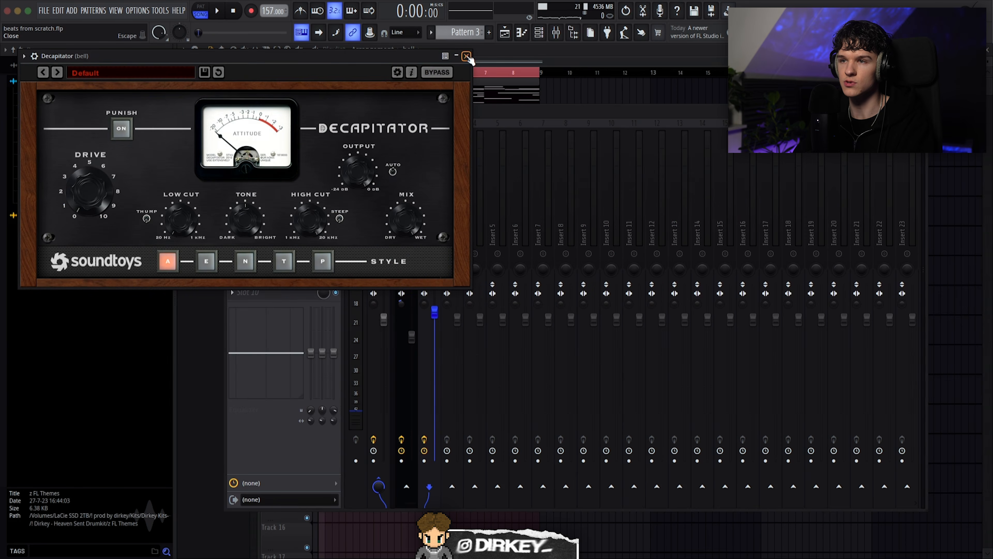
{"action": "key", "text": "Escape"}
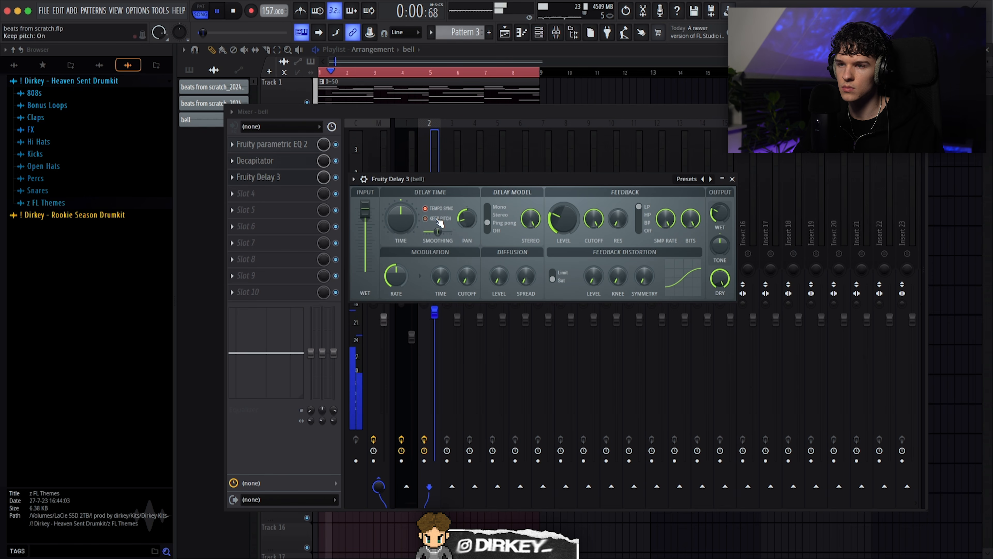
Copy the D-50's ValhallaVintageVerb to the bell track's fourth slot, after Fruity Delay 3, and set its mix to about 61%.
{"action": "left_click", "coordinate": [732, 179]}
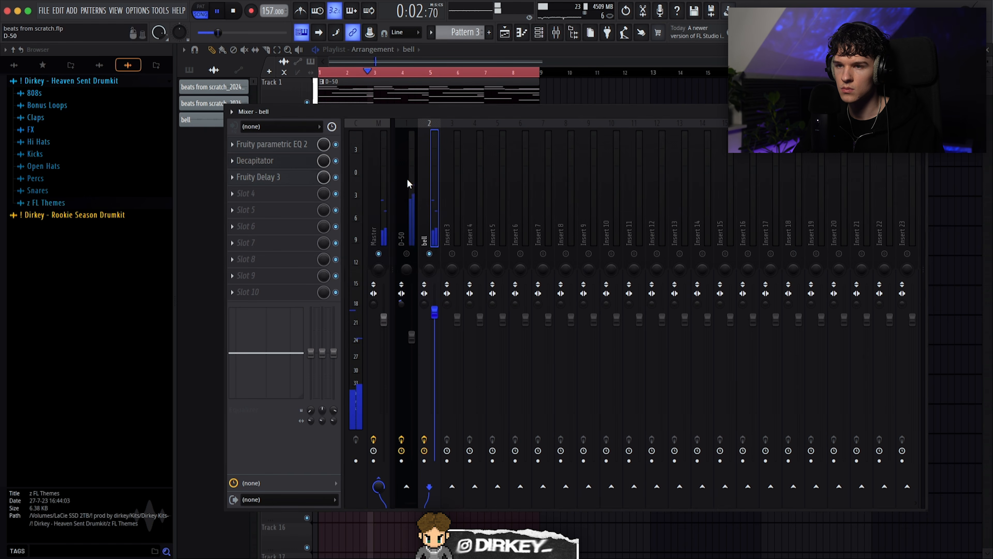
{"action": "left_click", "coordinate": [232, 210]}
{"action": "left_click_drag", "start_coordinate": [235, 272], "coordinate": [414, 244]}
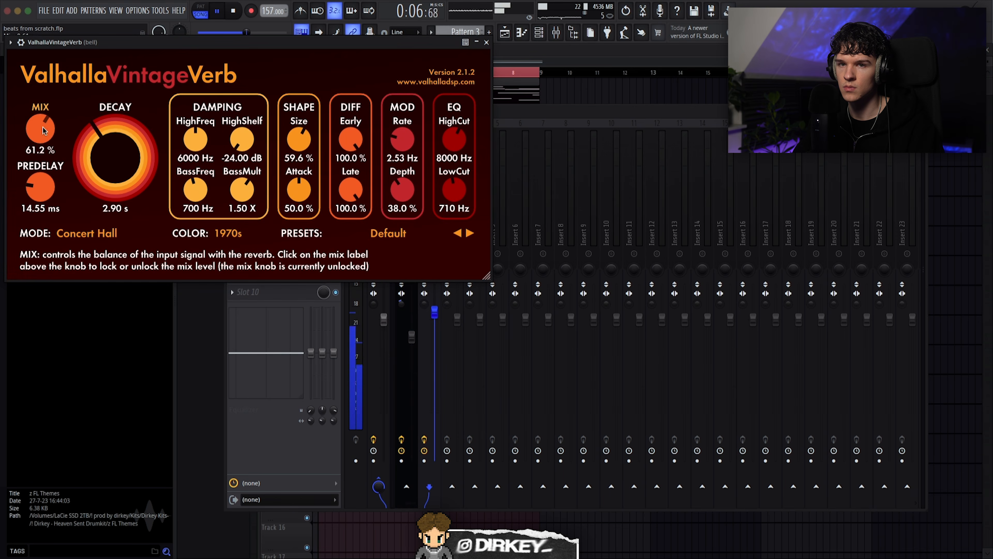
{"action": "key", "text": "Escape"}
Review the Decapitator settings on the bell track while the loop plays.
{"action": "left_click", "coordinate": [270, 161]}
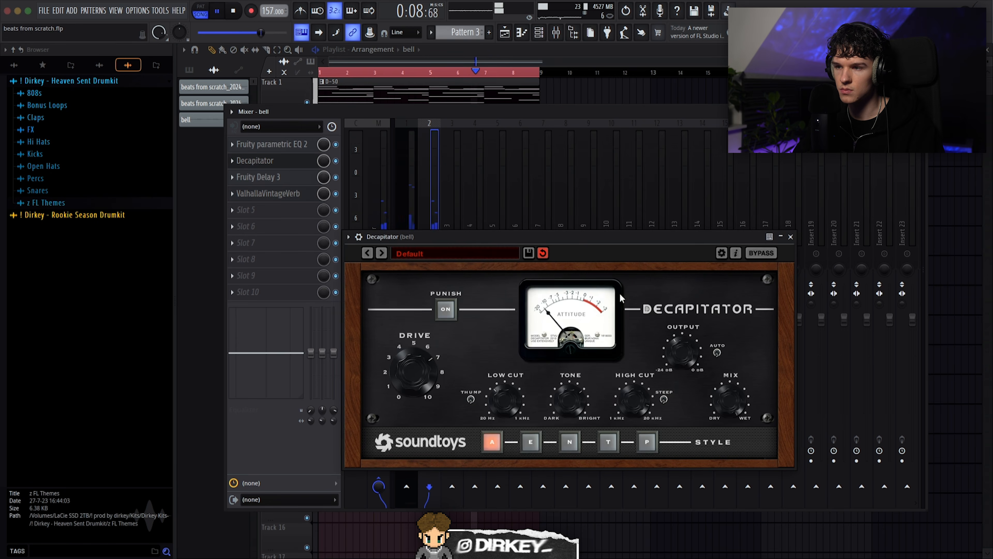
{"action": "key", "text": "Escape"}
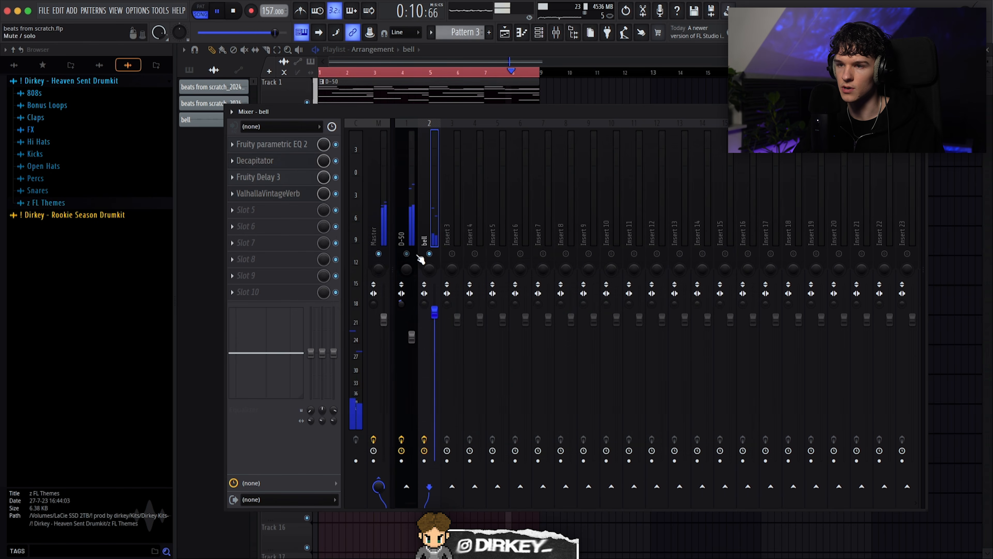
{"action": "left_click", "coordinate": [277, 161]}
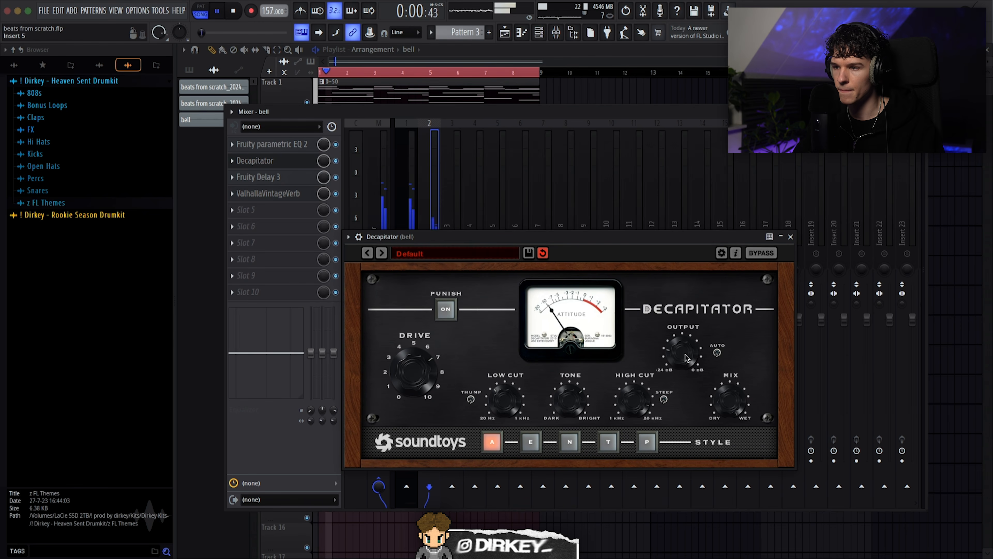
{"action": "left_click", "coordinate": [790, 237]}
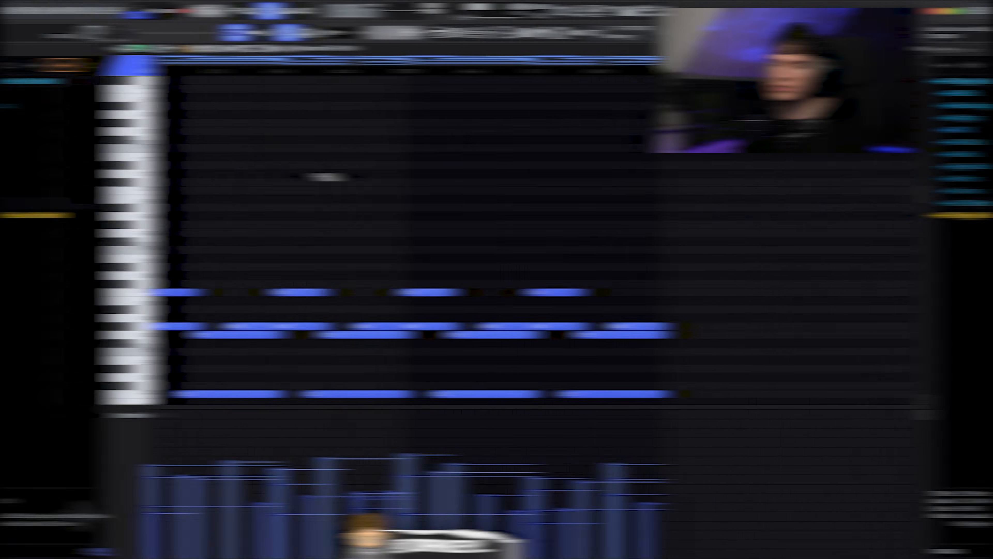
Render the D-50 melody to an audio clip on Track 1 and lower the clip's time-stretching pitch.
{"action": "scroll", "coordinate": [372, 184], "scroll_direction": "down", "scroll_amount": 7}
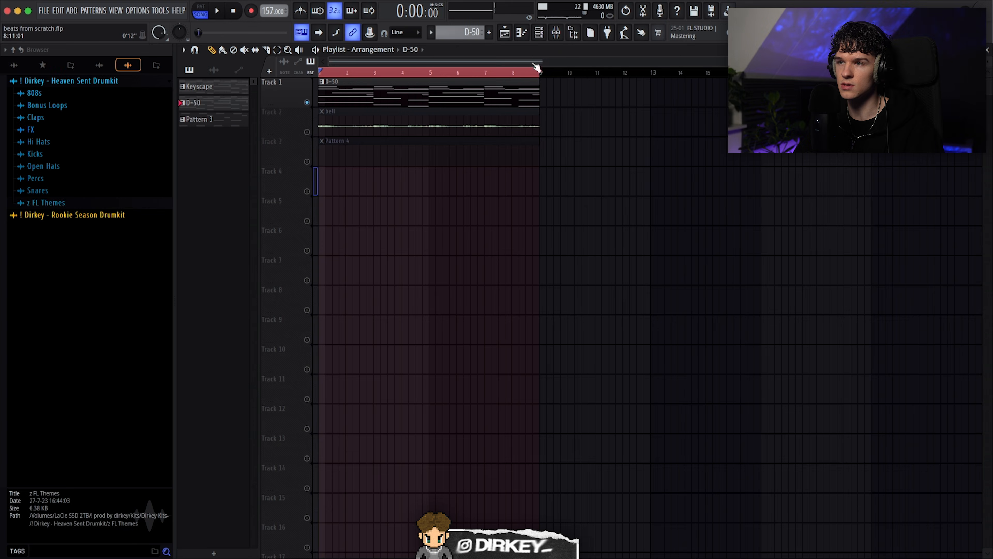
{"action": "left_click", "coordinate": [556, 33]}
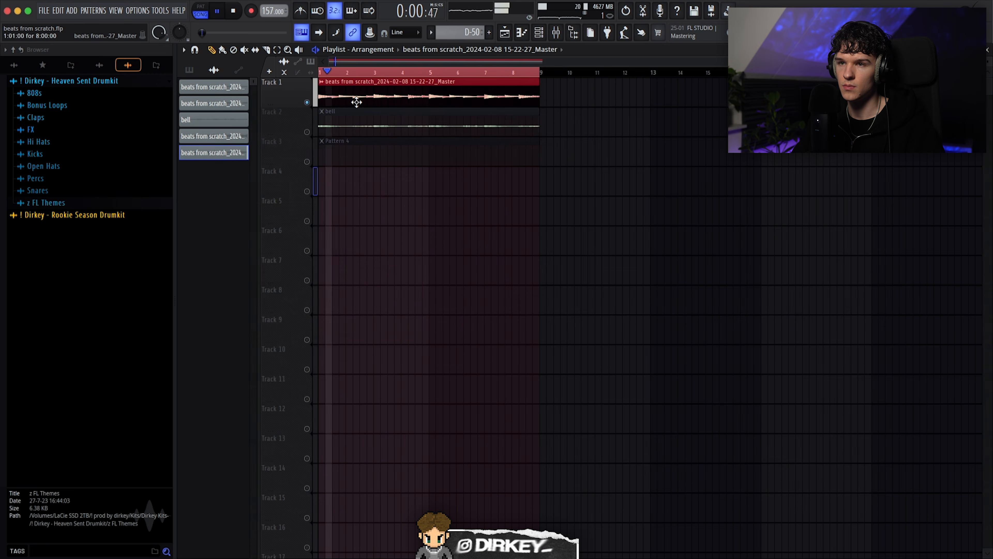
{"action": "double_click", "coordinate": [356, 103]}
{"action": "left_click_drag", "start_coordinate": [356, 167], "coordinate": [356, 192]}
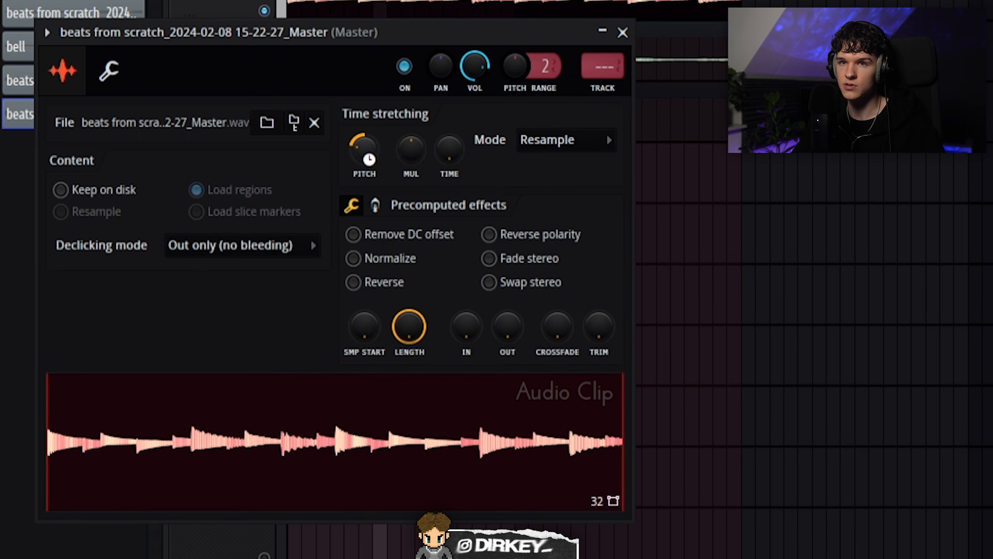
Set the rendered clip's time-stretching mode to Stretch and route it to the D-50 mixer track.
{"action": "left_click", "coordinate": [543, 138]}
{"action": "left_click", "coordinate": [543, 141]}
{"action": "left_click", "coordinate": [536, 140]}
{"action": "left_click", "coordinate": [537, 203]}
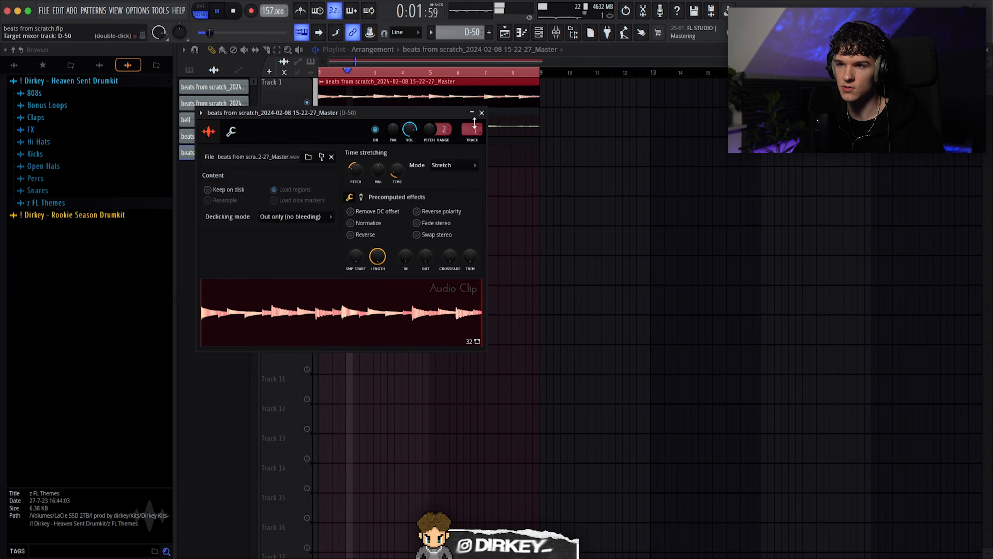
{"action": "left_click", "coordinate": [623, 32]}
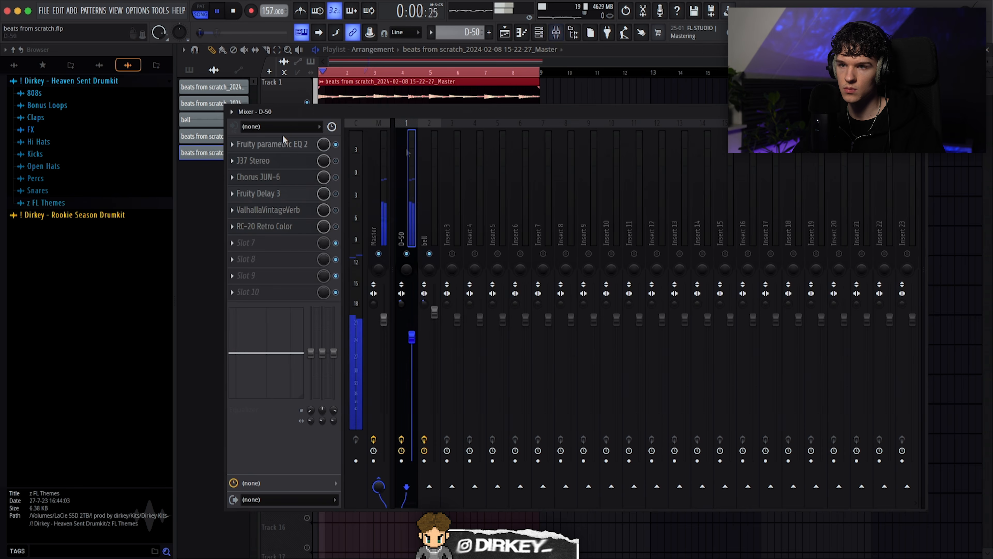
Raise band 6 of the D-50's parametric EQ around 4.5 kHz with a 54% bandwidth, and slightly lift its high-shelf band 7.
{"action": "left_click", "coordinate": [284, 142]}
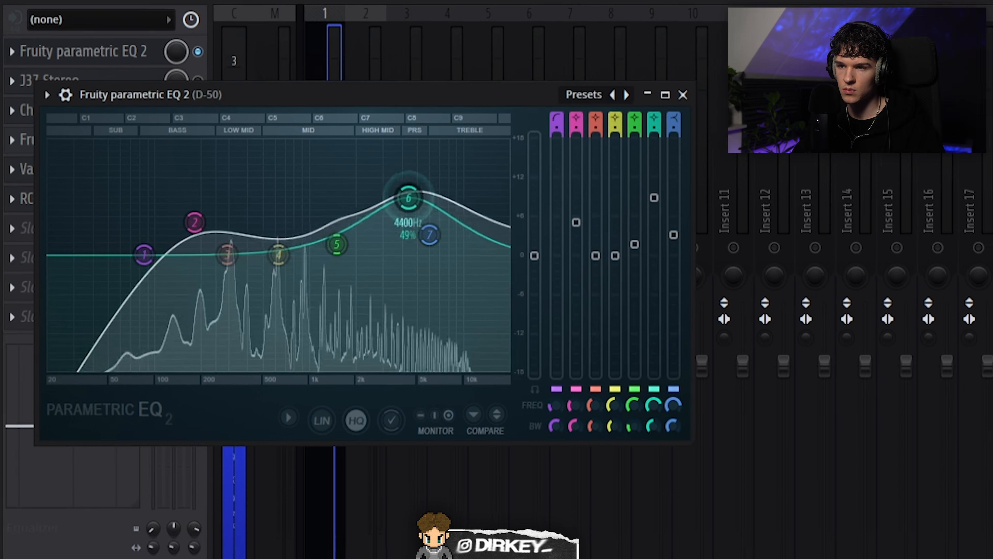
{"action": "left_click_drag", "start_coordinate": [408, 198], "coordinate": [412, 190]}
{"action": "scroll", "coordinate": [412, 190], "scroll_direction": "up", "scroll_amount": 2}
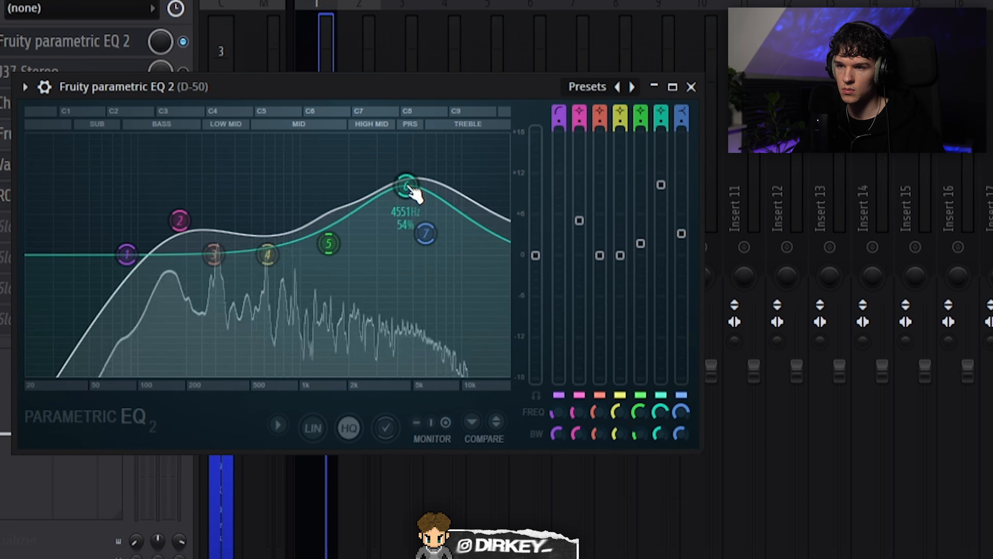
{"action": "left_click_drag", "start_coordinate": [430, 235], "coordinate": [434, 230]}
{"action": "left_click_drag", "start_coordinate": [412, 189], "coordinate": [409, 192]}
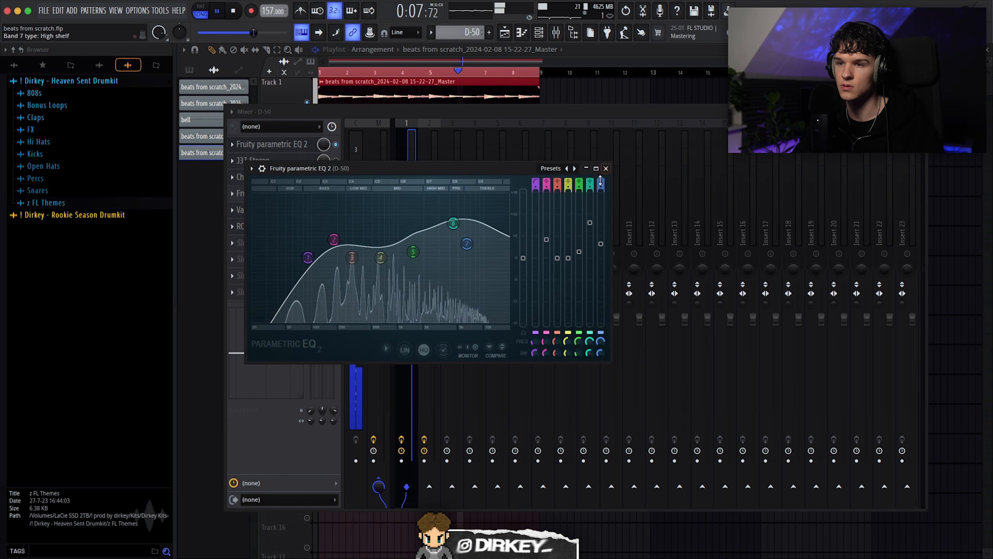
{"action": "left_click", "coordinate": [86, 41]}
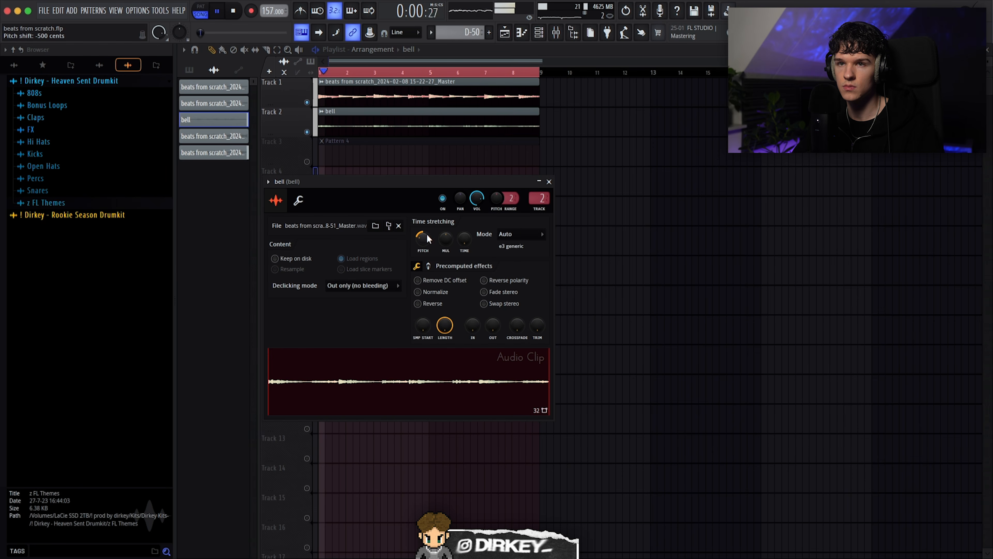
Open the Decapitator on the bell mixer track to check its settings.
{"action": "left_click", "coordinate": [556, 33]}
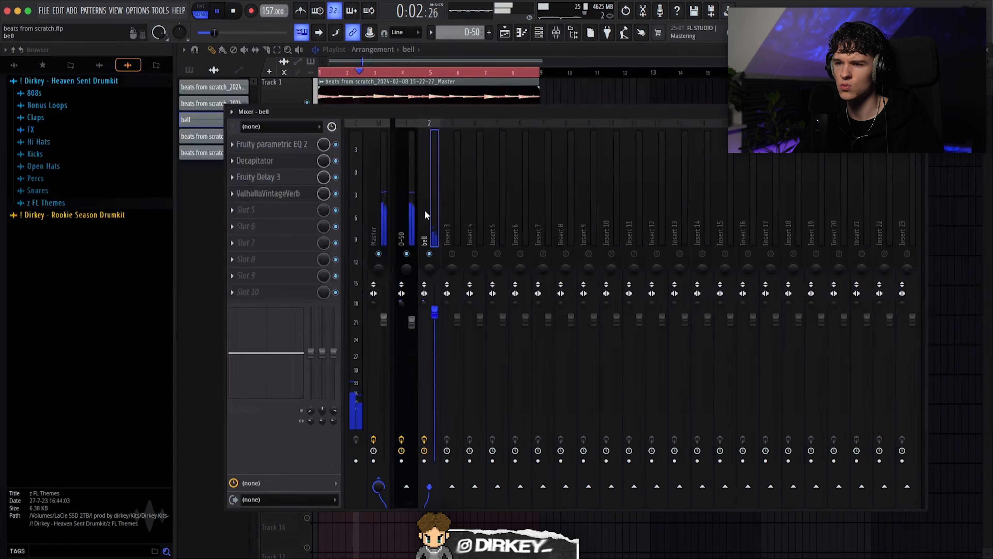
{"action": "left_click", "coordinate": [267, 162]}
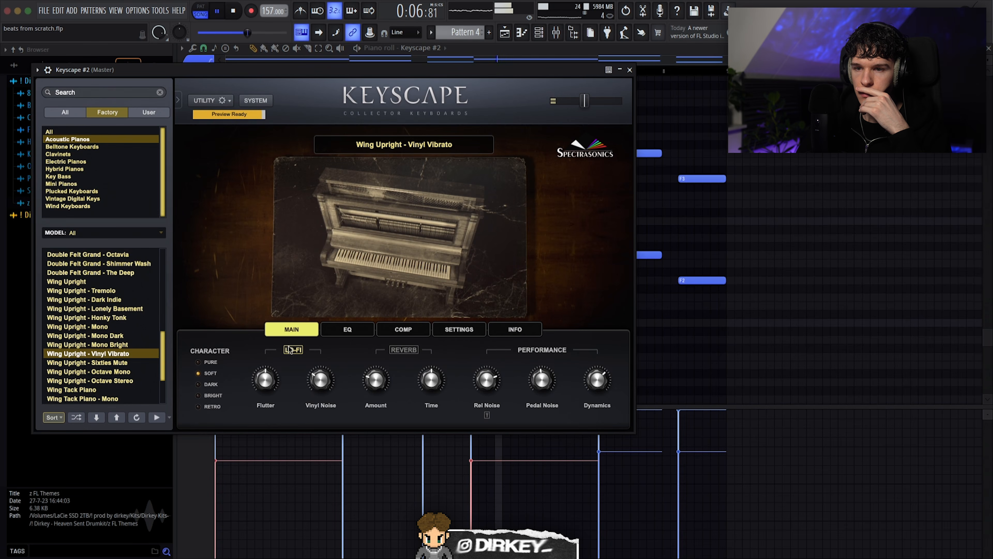
Browse Keyscape's acoustic pianos and audition another preset in place of Wing Upright - Vinyl Vibrato.
{"action": "scroll", "coordinate": [97, 348], "scroll_direction": "down", "scroll_amount": 2}
{"action": "scroll", "coordinate": [84, 378], "scroll_direction": "up", "scroll_amount": 5}
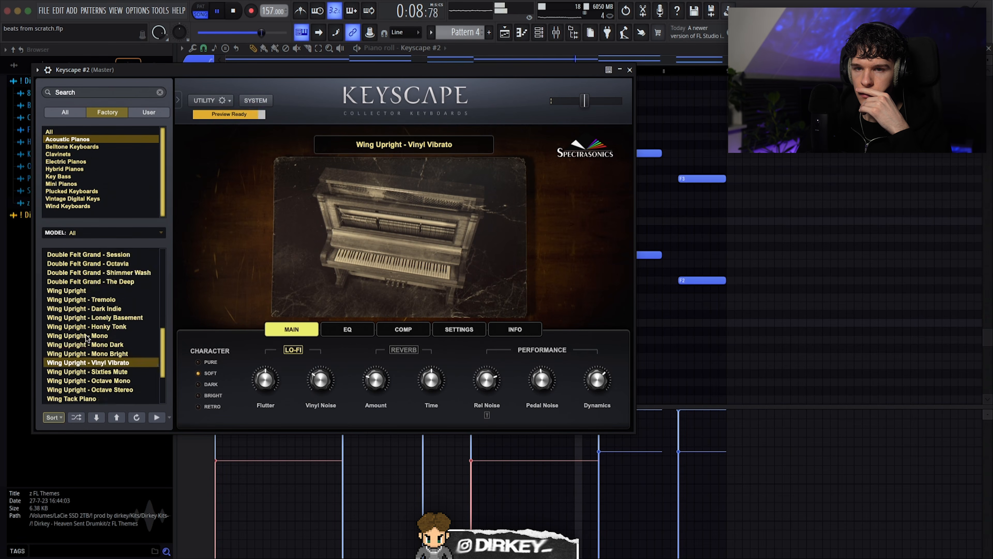
{"action": "left_click", "coordinate": [81, 272]}
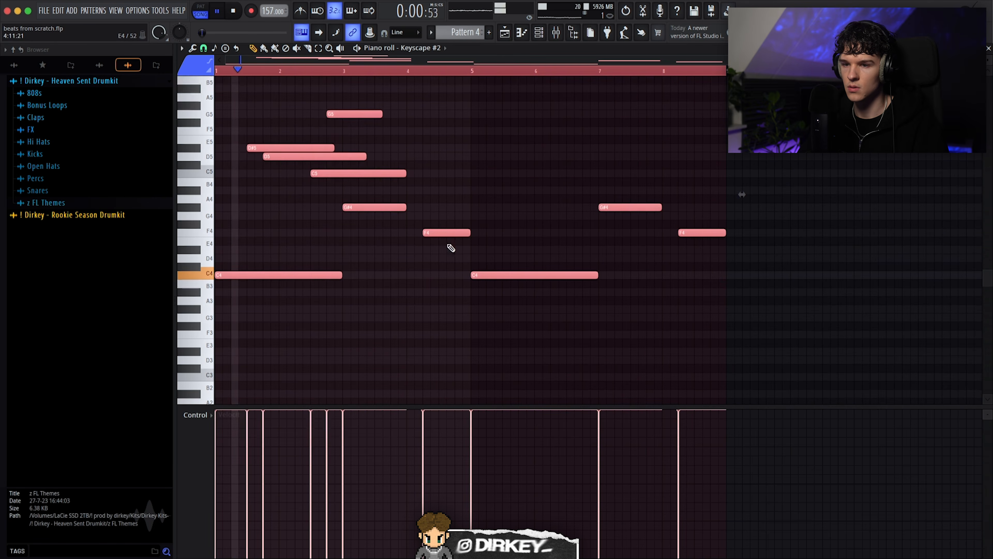
Add a G4 note about one and a half bars long, starting on the second beat of bar 1, and play the pattern.
{"action": "left_click", "coordinate": [233, 207]}
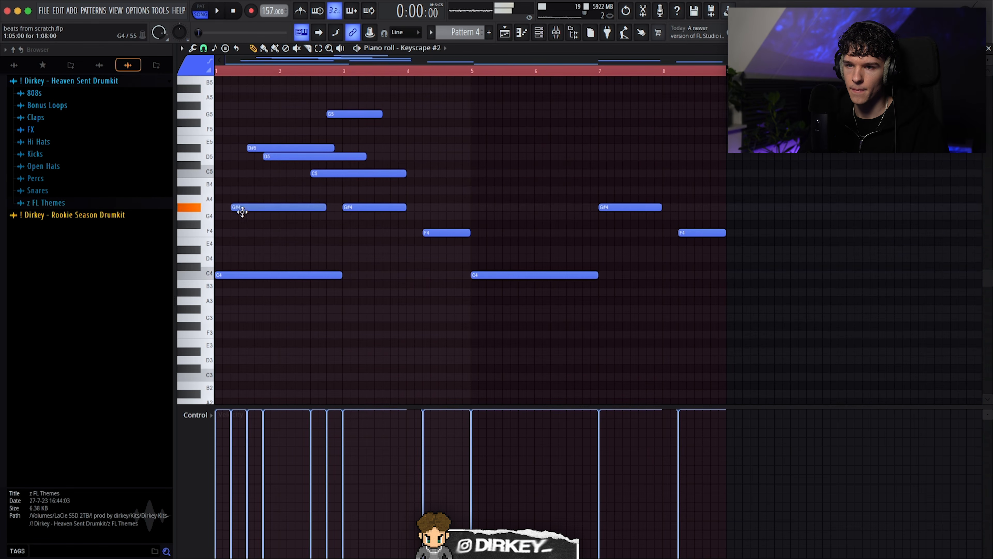
{"action": "key", "text": "space"}
{"action": "left_click", "coordinate": [246, 217], "text": "super"}
{"action": "left_click_drag", "start_coordinate": [244, 117], "coordinate": [338, 238]}
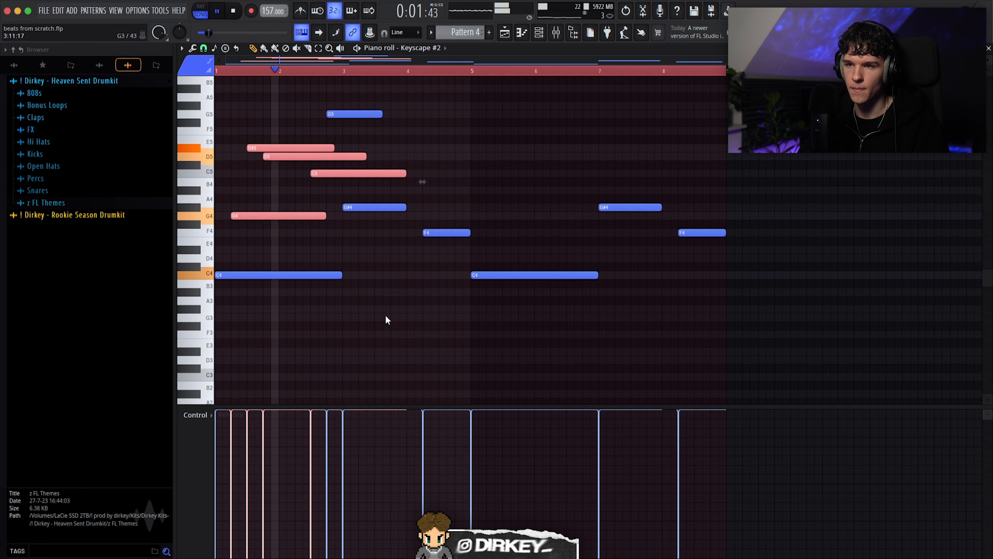
{"action": "left_click", "coordinate": [385, 317], "text": "super"}
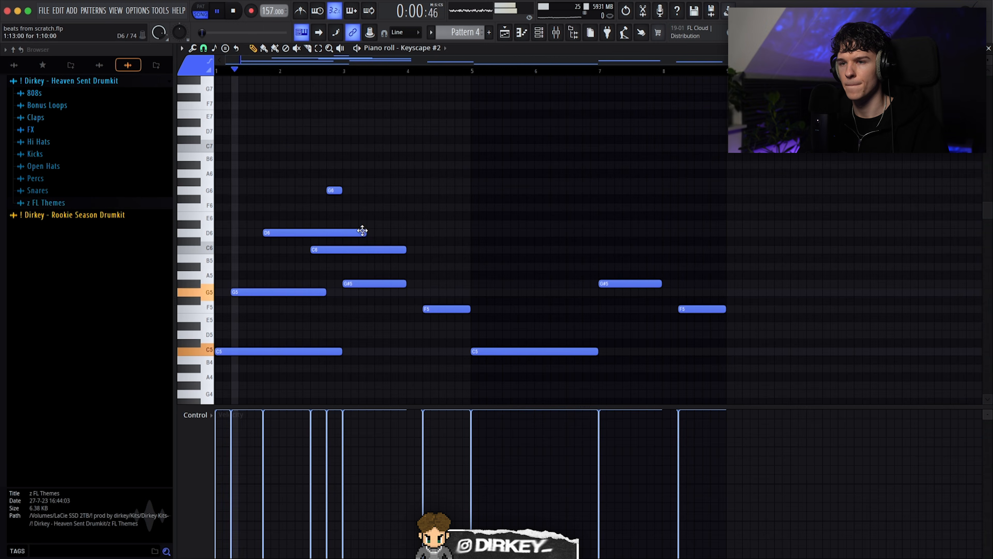
Shorten the D6 note to end where C6 begins, and the C6 note to end at bar 3.
{"action": "left_click_drag", "start_coordinate": [361, 228], "coordinate": [306, 228]}
{"action": "left_click_drag", "start_coordinate": [370, 269], "coordinate": [251, 284]}
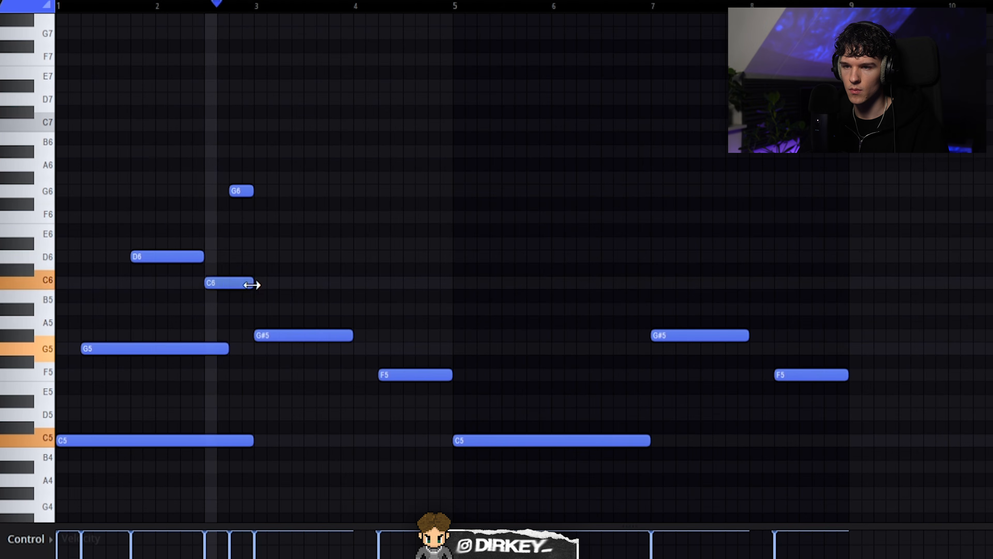
Lower the G#5 and F5 notes in bars 3 and 4 by an octave, and copy the upper notes of bars 1–2 into bars 3–4.
{"action": "left_click_drag", "start_coordinate": [334, 391], "coordinate": [444, 329]}
{"action": "key", "text": "space"}
{"action": "key", "text": "ctrl+Down"}
{"action": "mouse_move", "coordinate": [342, 103]}
{"action": "left_mouse_down"}
{"action": "mouse_move", "coordinate": [244, 254]}
{"action": "mouse_move", "coordinate": [176, 329]}
{"action": "mouse_move", "coordinate": [327, 328]}
{"action": "left_mouse_up"}
{"action": "key", "text": "space"}
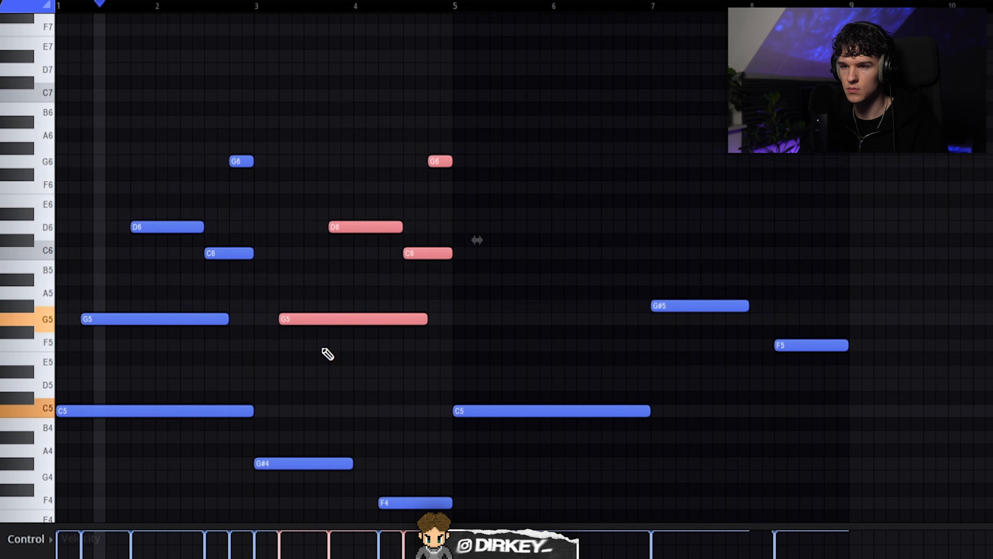
Delete the C5, G#5 and F5 notes in bars 5 to 8.
{"action": "right_click", "coordinate": [328, 380]}
{"action": "mouse_move", "coordinate": [537, 265]}
{"action": "left_mouse_down"}
{"action": "mouse_move", "coordinate": [613, 358]}
{"action": "mouse_move", "coordinate": [885, 435]}
{"action": "left_mouse_up"}
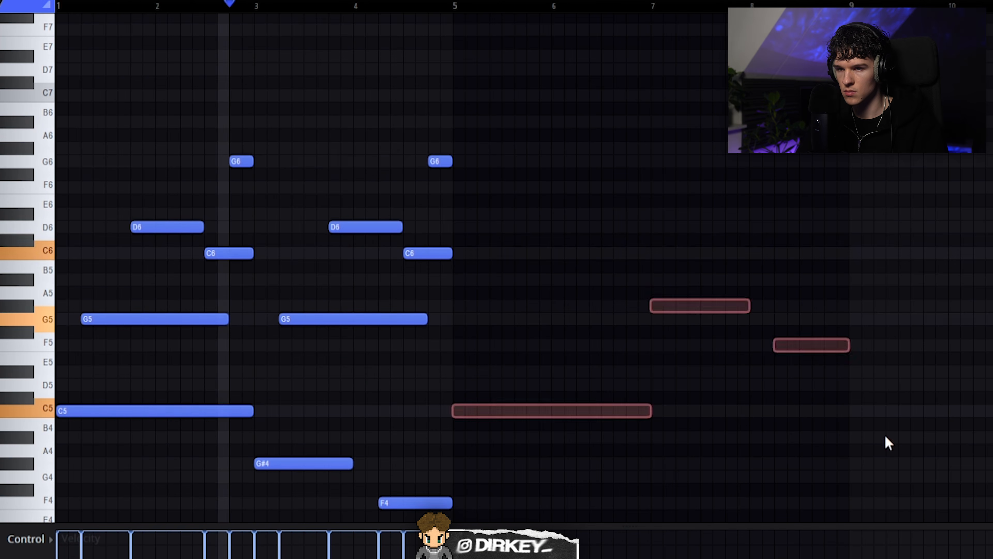
{"action": "key", "text": "Delete"}
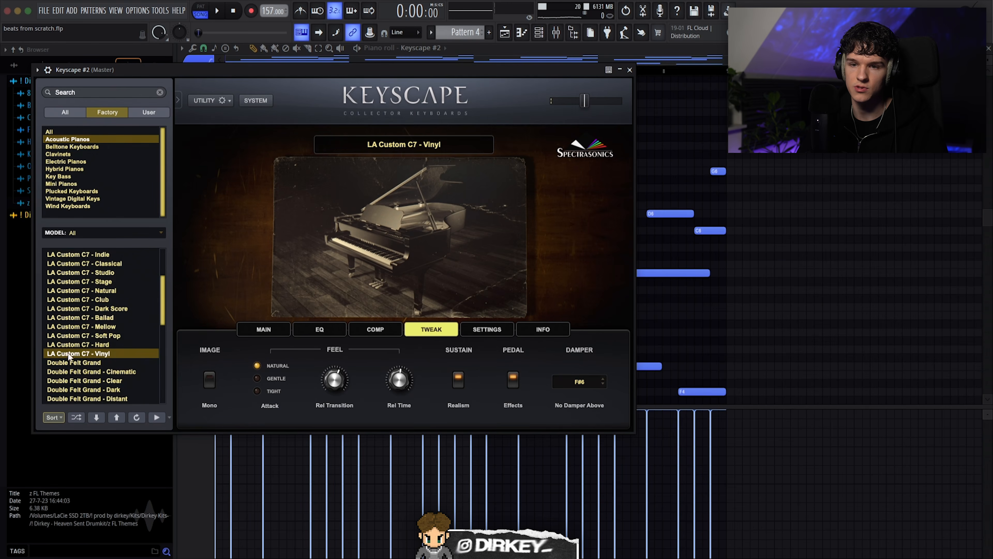
Load the LA Custom C7 - Cinematic preset in Keyscape, show its main controls and close the instrument.
{"action": "left_click", "coordinate": [90, 255]}
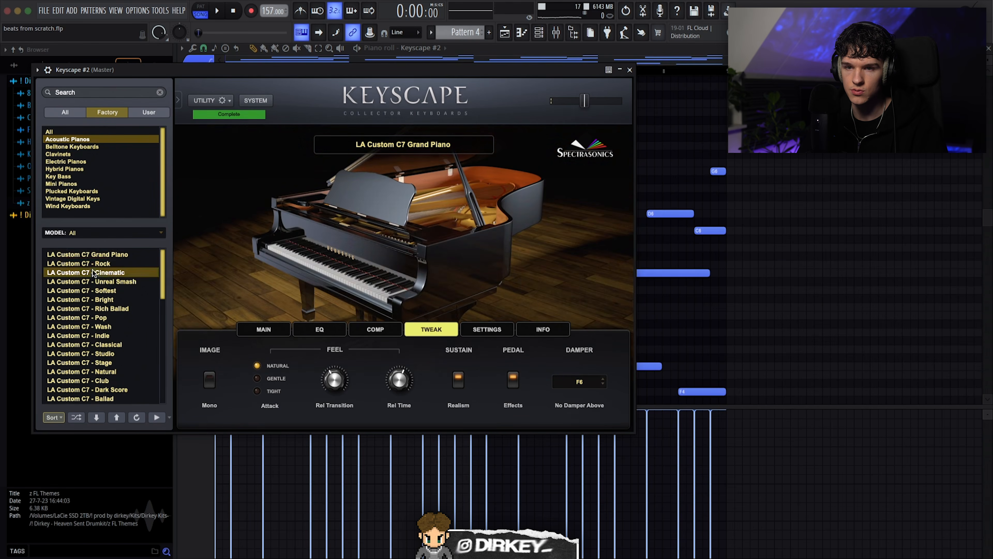
{"action": "left_click", "coordinate": [78, 272]}
{"action": "left_click", "coordinate": [287, 331]}
{"action": "left_click", "coordinate": [629, 71]}
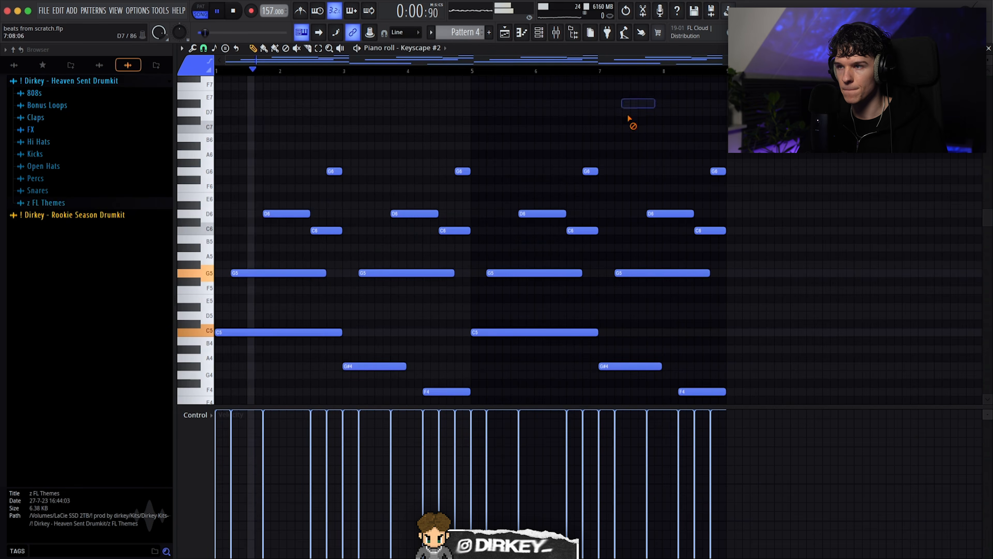
Transpose the whole piano pattern up two octaves and raise the velocity of the A#7 note at bar 2.
{"action": "scroll", "coordinate": [638, 118], "scroll_direction": "down", "scroll_amount": 3}
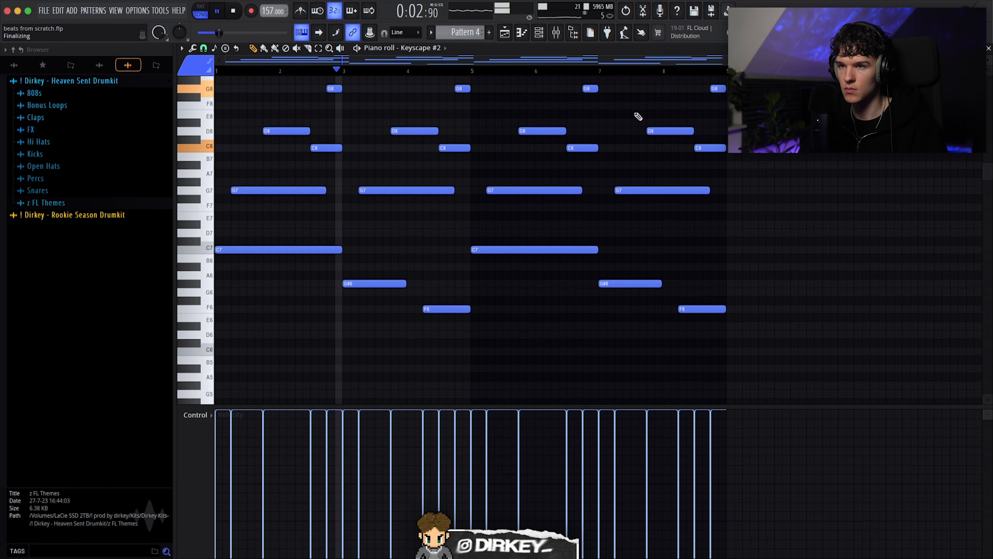
{"action": "scroll", "coordinate": [382, 273], "scroll_direction": "up", "scroll_amount": 2}
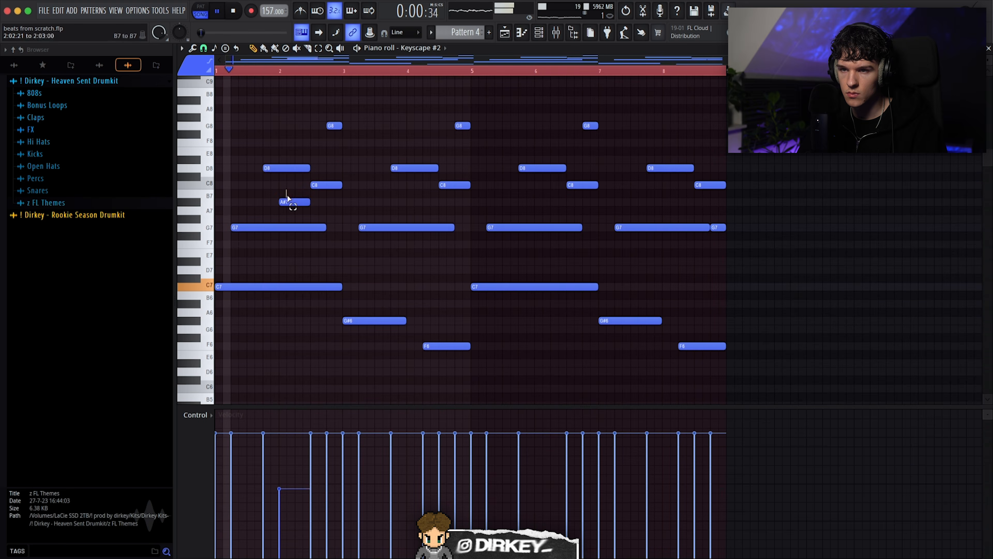
{"action": "left_click", "coordinate": [291, 202], "text": "ctrl"}
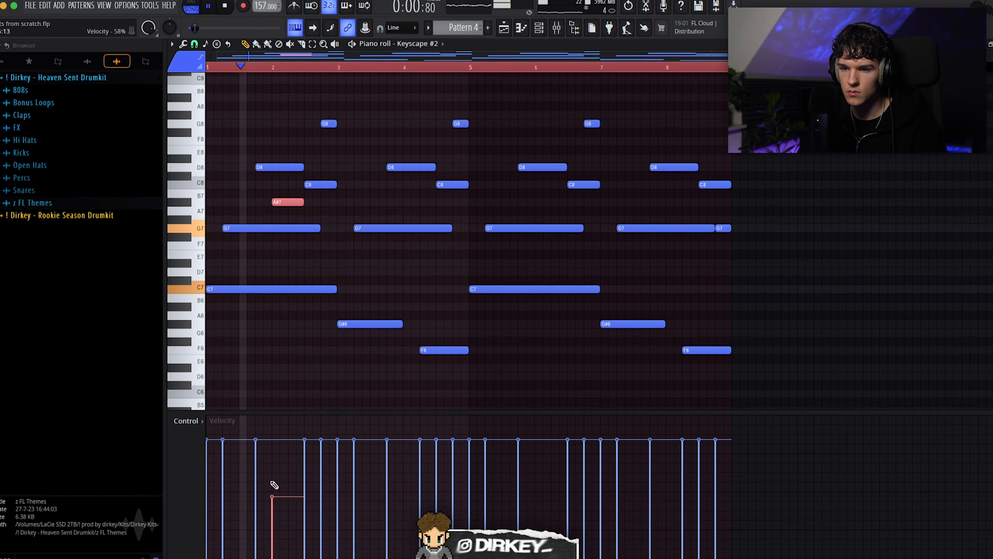
{"action": "left_click_drag", "start_coordinate": [280, 486], "coordinate": [280, 463]}
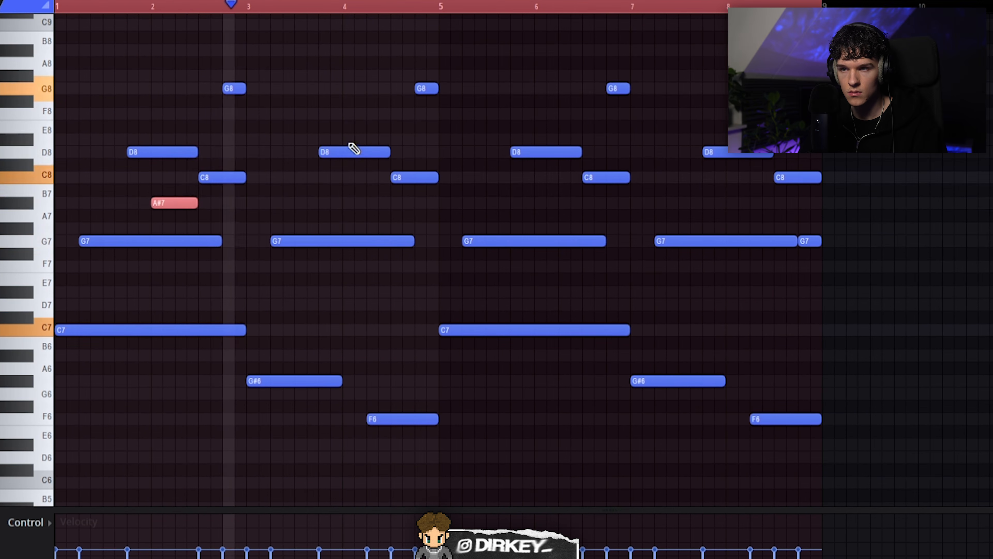
Add short melody notes: D#8 at bar 4, A#7 at bar 6 and D#8 at bar 8.
{"action": "left_click", "coordinate": [363, 146]}
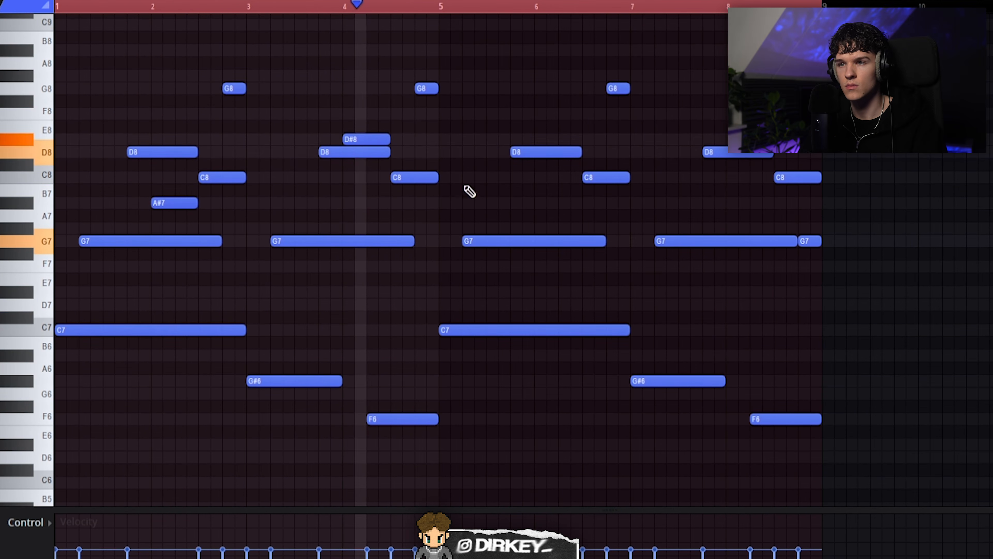
{"action": "left_click", "coordinate": [538, 204]}
{"action": "left_click_drag", "start_coordinate": [899, 59], "coordinate": [130, 272]}
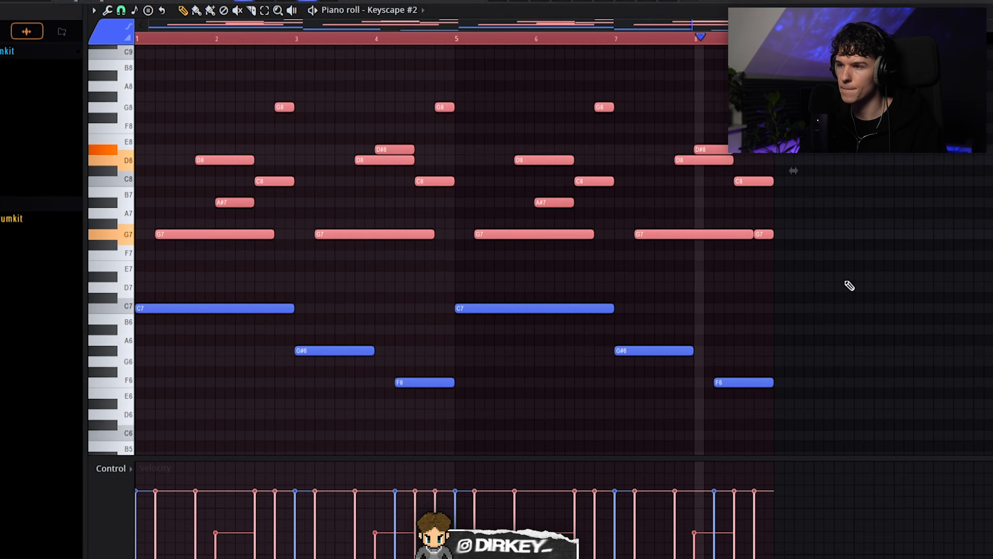
{"action": "left_click", "coordinate": [908, 311], "text": "ctrl"}
Vary the velocities of the notes in bars 1 and 2.
{"action": "scroll", "coordinate": [508, 221], "scroll_direction": "up", "scroll_amount": 1}
{"action": "key", "text": "space"}
{"action": "left_click_drag", "start_coordinate": [340, 92], "coordinate": [181, 518]}
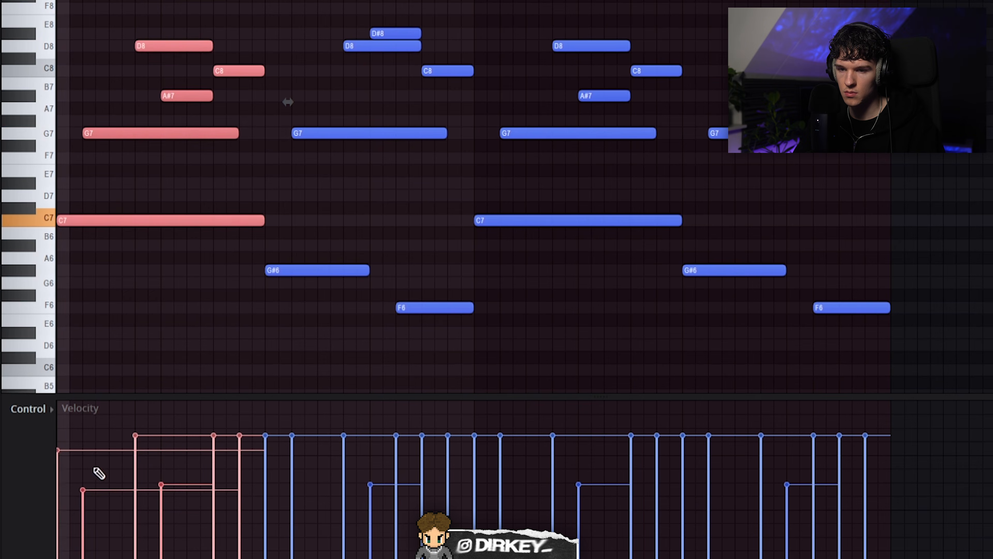
{"action": "left_click_drag", "start_coordinate": [240, 456], "coordinate": [263, 452]}
{"action": "mouse_move", "coordinate": [135, 464]}
{"action": "left_mouse_down"}
{"action": "mouse_move", "coordinate": [184, 438]}
{"action": "mouse_move", "coordinate": [188, 414]}
{"action": "mouse_move", "coordinate": [218, 477]}
{"action": "mouse_move", "coordinate": [239, 414]}
{"action": "left_mouse_up"}
Vary the velocities of the notes in bars 3 and 4.
{"action": "left_click_drag", "start_coordinate": [323, 4], "coordinate": [454, 324]}
{"action": "left_click", "coordinate": [292, 513]}
{"action": "left_click", "coordinate": [344, 450]}
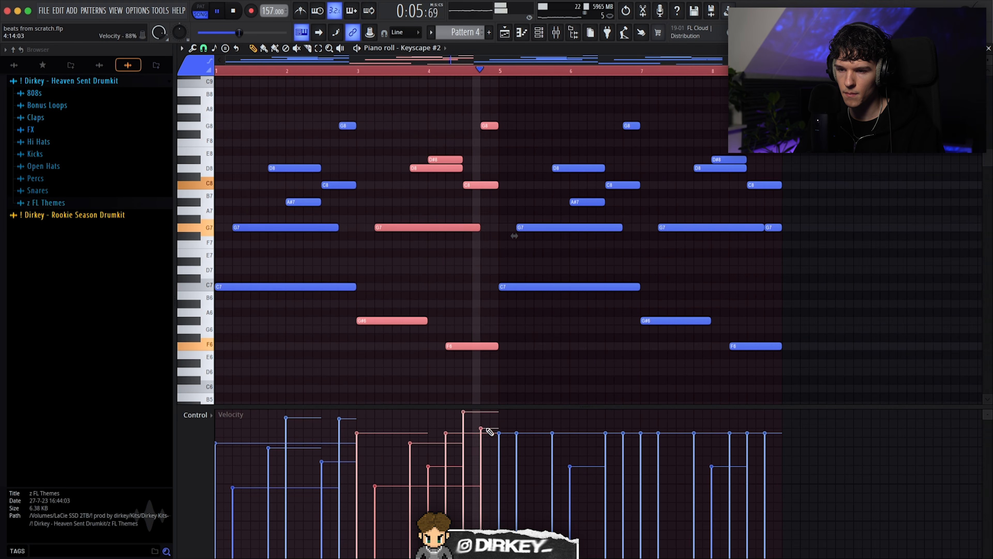
Raise the low C7, G#6 and F6 notes by two octaves, and lower the whole pattern by one octave.
{"action": "left_click_drag", "start_coordinate": [280, 279], "coordinate": [842, 404]}
{"action": "key", "text": "ctrl+Up"}
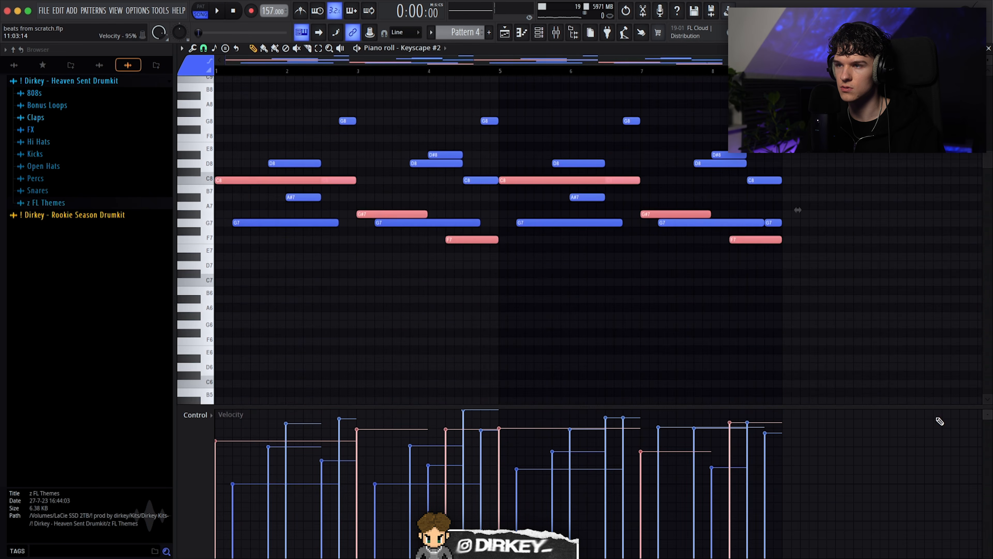
{"action": "key", "text": "ctrl+Up"}
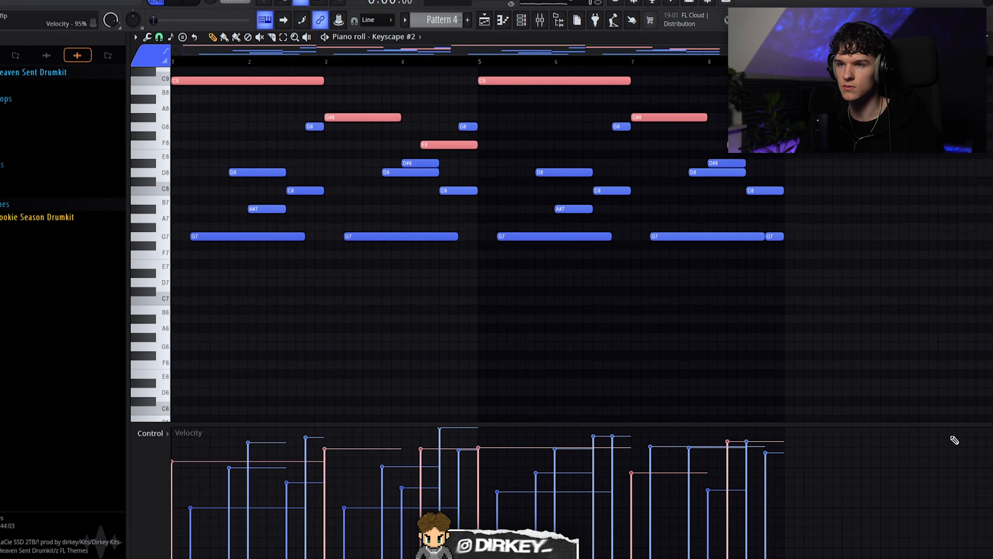
{"action": "key", "text": "ctrl+a"}
{"action": "key", "text": "ctrl+Down"}
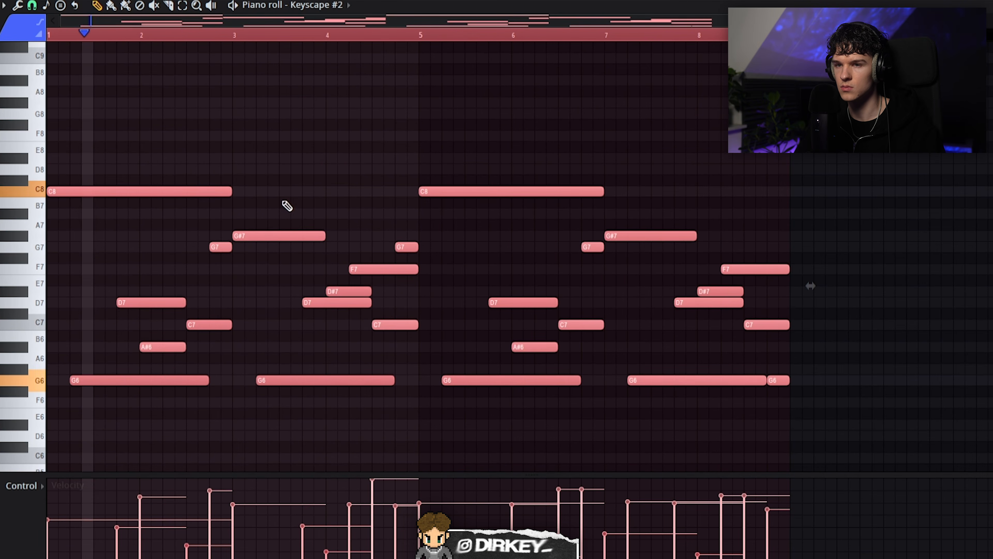
{"action": "key", "text": "ctrl+d"}
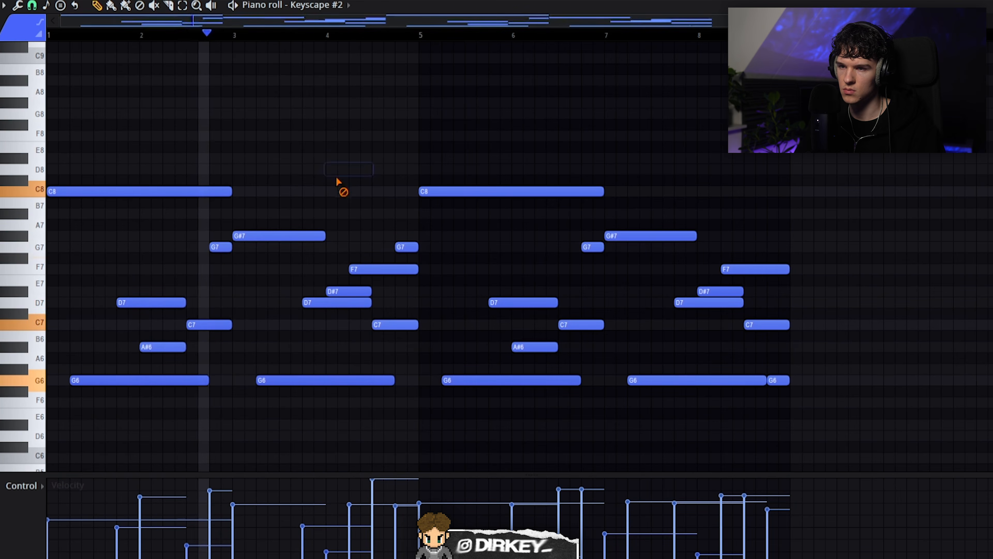
Lower both G#7 notes, in bars 3 and 7, to F7.
{"action": "scroll", "coordinate": [333, 180], "scroll_direction": "down", "scroll_amount": 3}
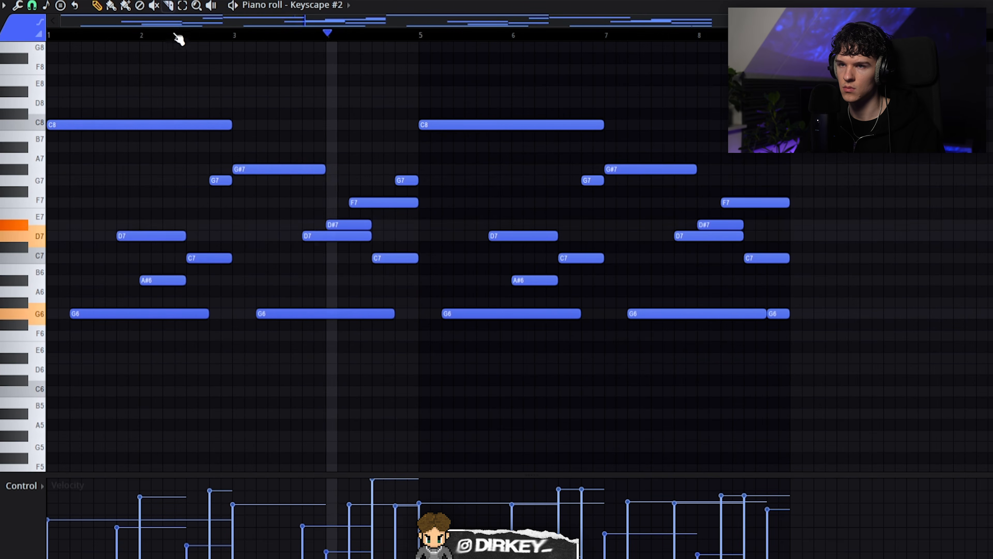
{"action": "left_click_drag", "start_coordinate": [246, 174], "coordinate": [251, 207]}
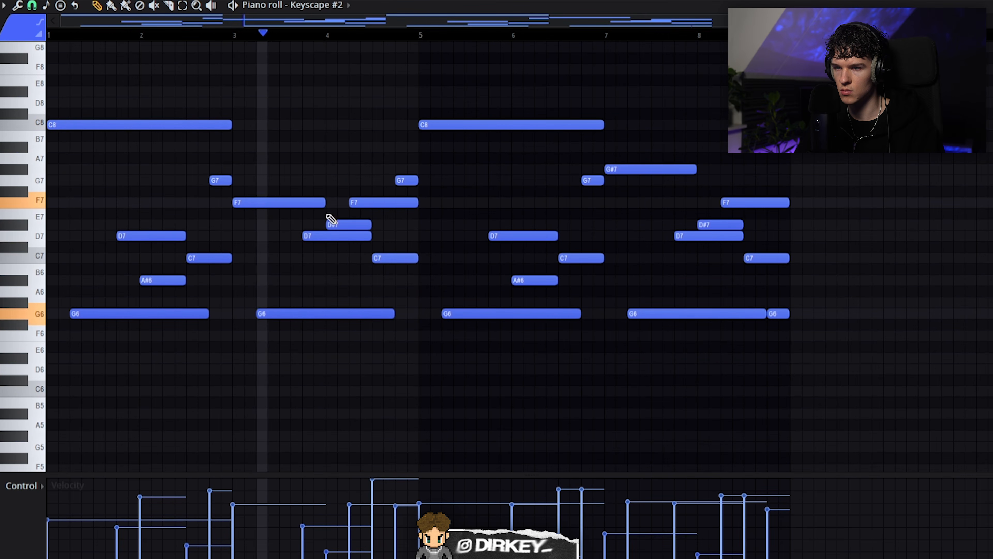
{"action": "left_click_drag", "start_coordinate": [622, 171], "coordinate": [623, 202]}
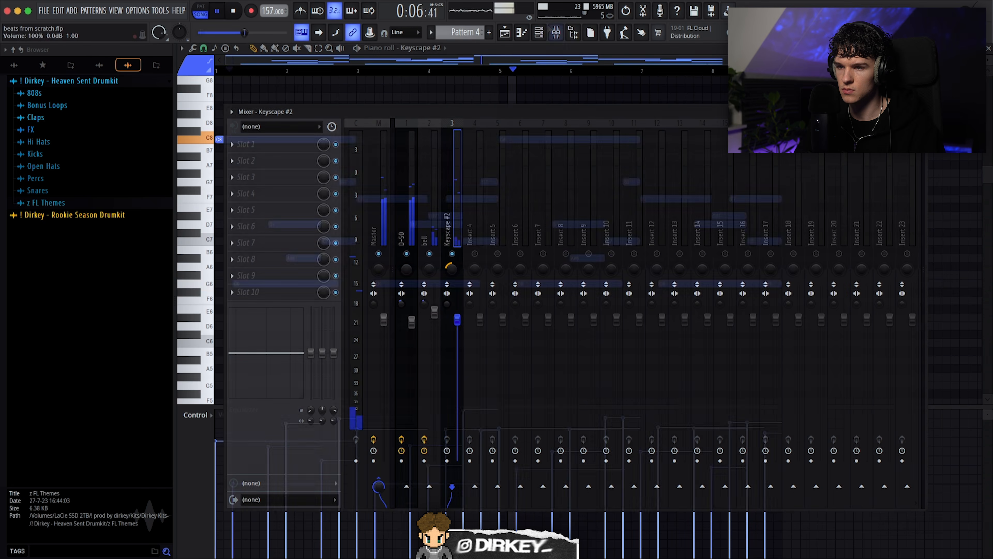
Pan the Keyscape #2 mixer track to the left and insert Fruity parametric EQ 2 in its first effect slot.
{"action": "left_click_drag", "start_coordinate": [452, 268], "coordinate": [452, 270]}
{"action": "left_click", "coordinate": [252, 151]}
{"action": "left_click", "coordinate": [385, 189]}
Make band 1 of the Keyscape EQ a high pass with a higher cutoff, and shift band 4 upward in frequency with a slight cut.
{"action": "right_click", "coordinate": [230, 189]}
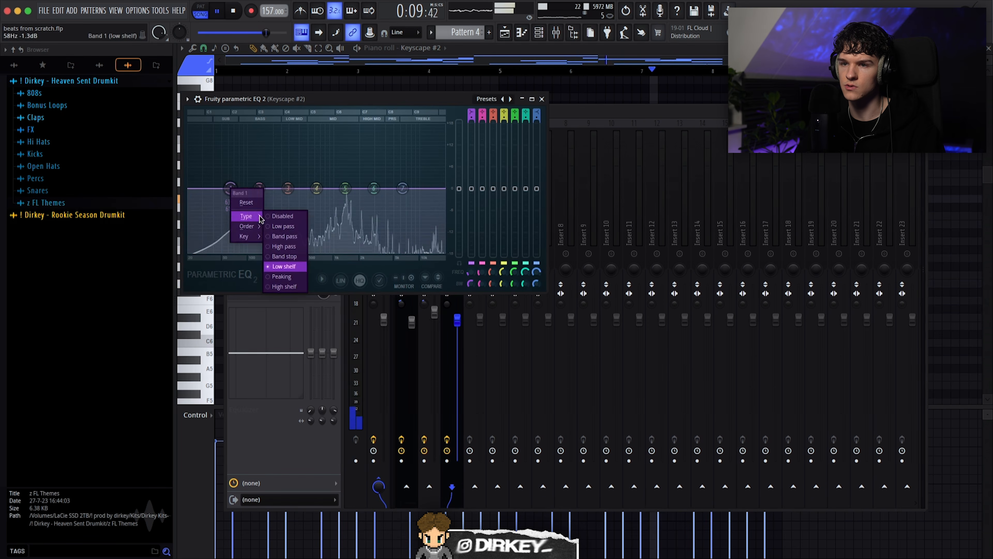
{"action": "left_click", "coordinate": [283, 246]}
{"action": "left_click_drag", "start_coordinate": [231, 189], "coordinate": [246, 189]}
{"action": "left_click_drag", "start_coordinate": [317, 190], "coordinate": [331, 197]}
{"action": "scroll", "coordinate": [332, 197], "scroll_direction": "down", "scroll_amount": 3}
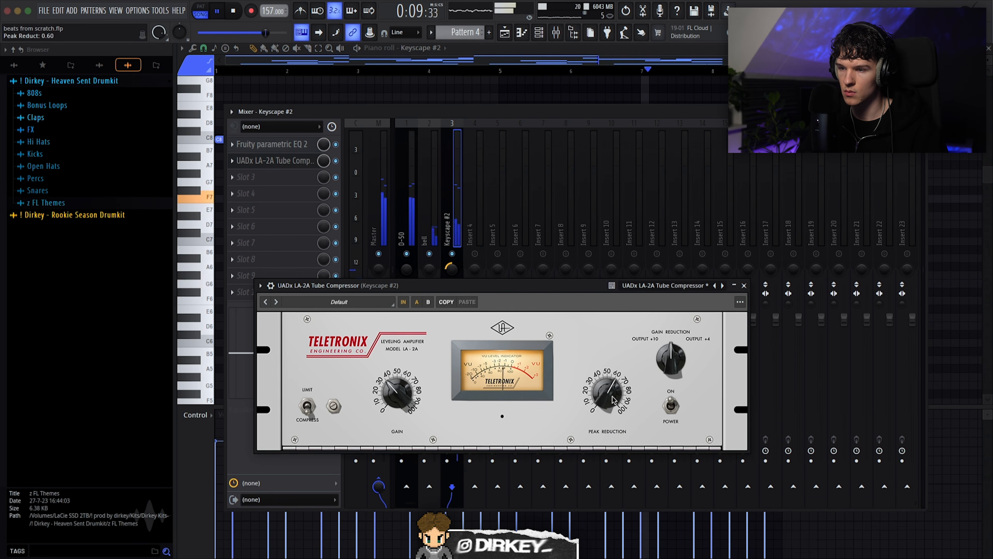
Set the peak reduction of the Keyscape track's UADx LA-2A Tube Compressor to about 0.60.
{"action": "left_click_drag", "start_coordinate": [610, 402], "coordinate": [611, 401]}
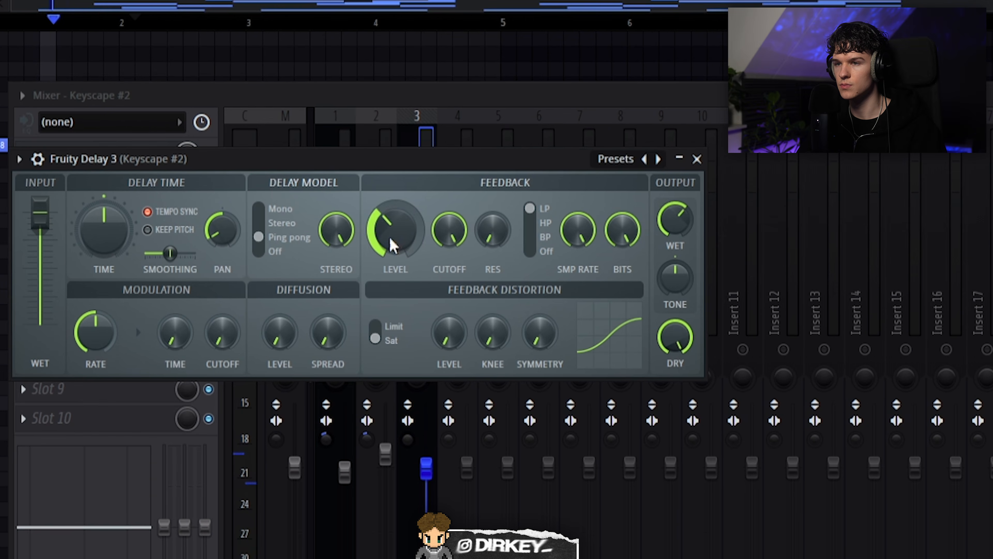
Lower the wet output and feedback level of Fruity Delay 3 on the Keyscape #2 mixer track.
{"action": "left_click_drag", "start_coordinate": [675, 222], "coordinate": [676, 230]}
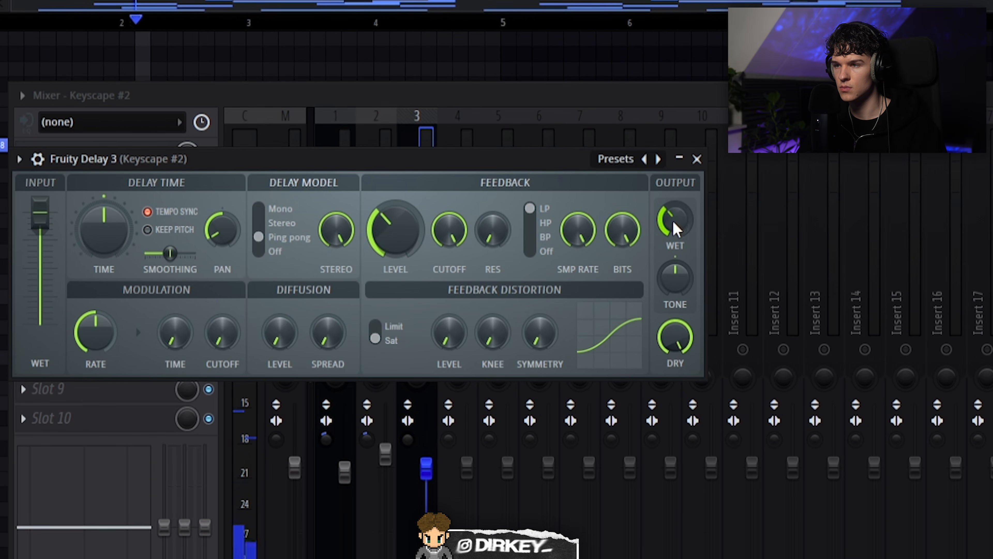
{"action": "left_click_drag", "start_coordinate": [395, 230], "coordinate": [394, 240]}
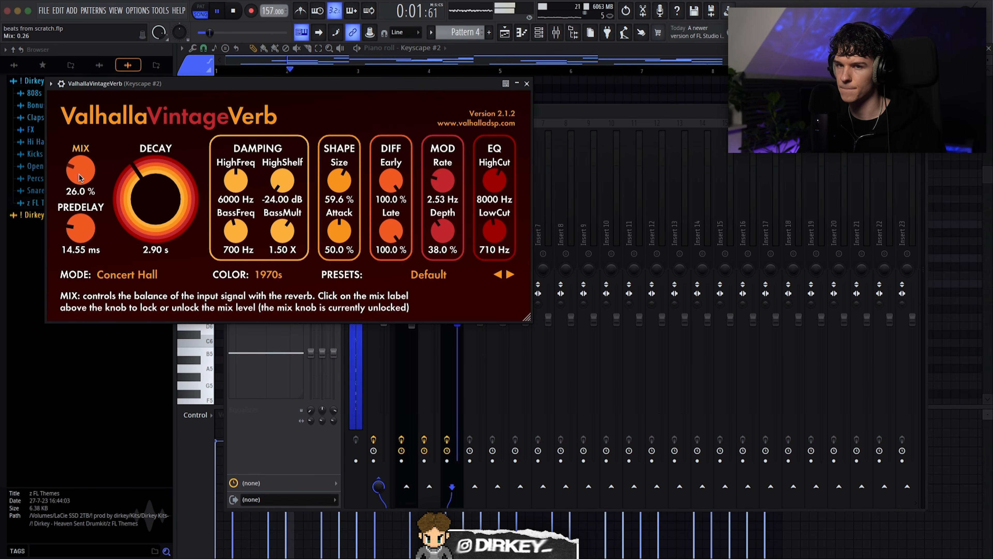
{"action": "key", "text": "Escape"}
{"action": "left_click", "coordinate": [252, 160]}
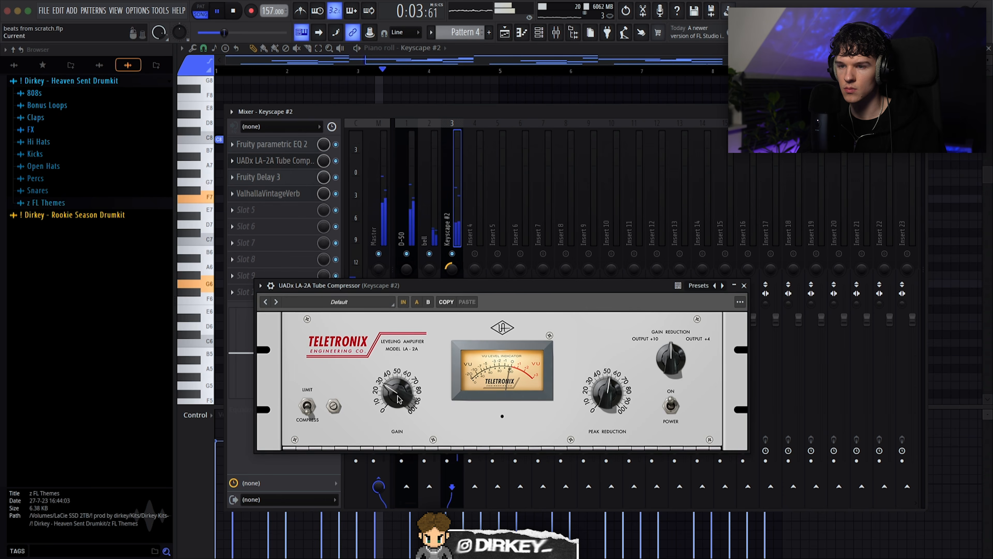
{"action": "key", "text": "Escape"}
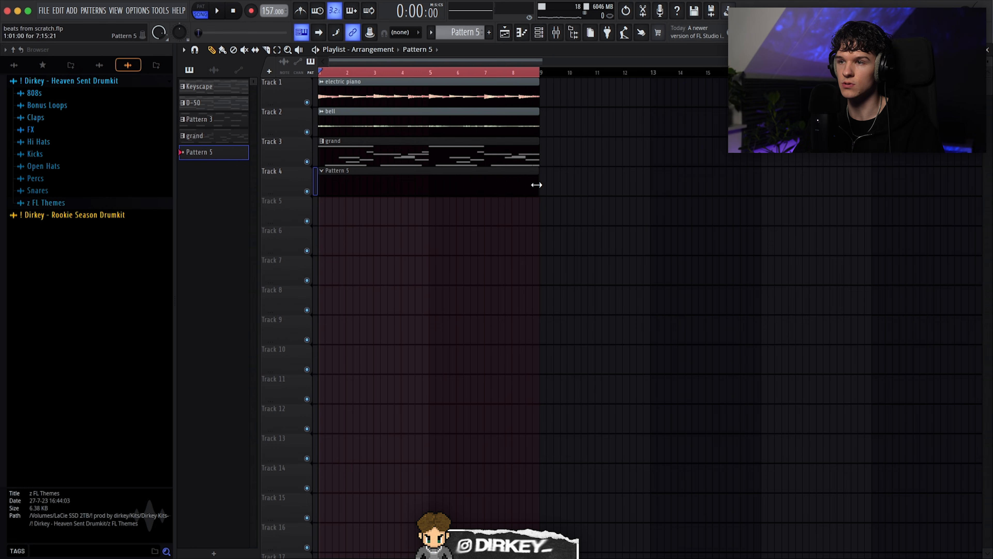
Add an SRX STRINGS channel and open its piano roll in Pattern 5.
{"action": "key", "text": "F9"}
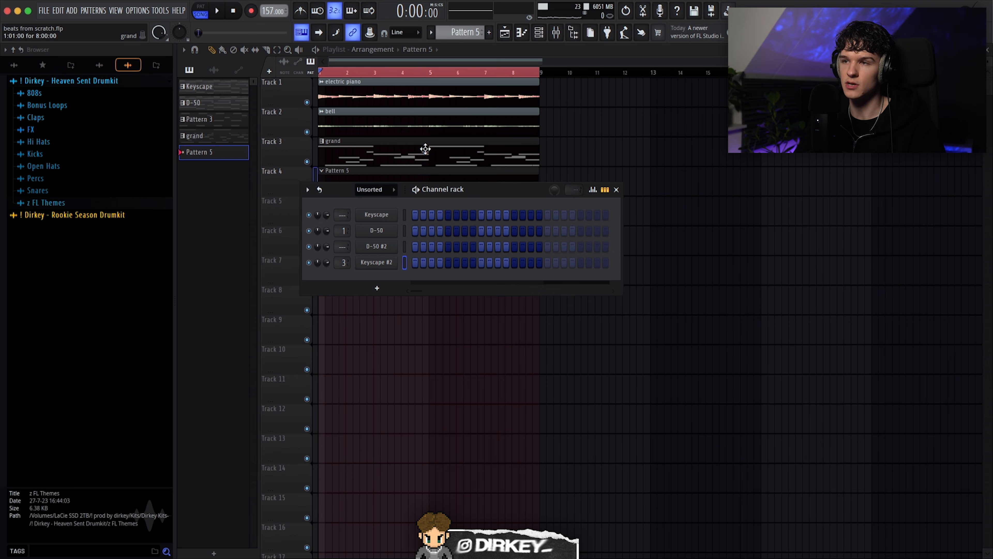
{"action": "left_click", "coordinate": [377, 288]}
{"action": "mouse_move", "coordinate": [399, 491]}
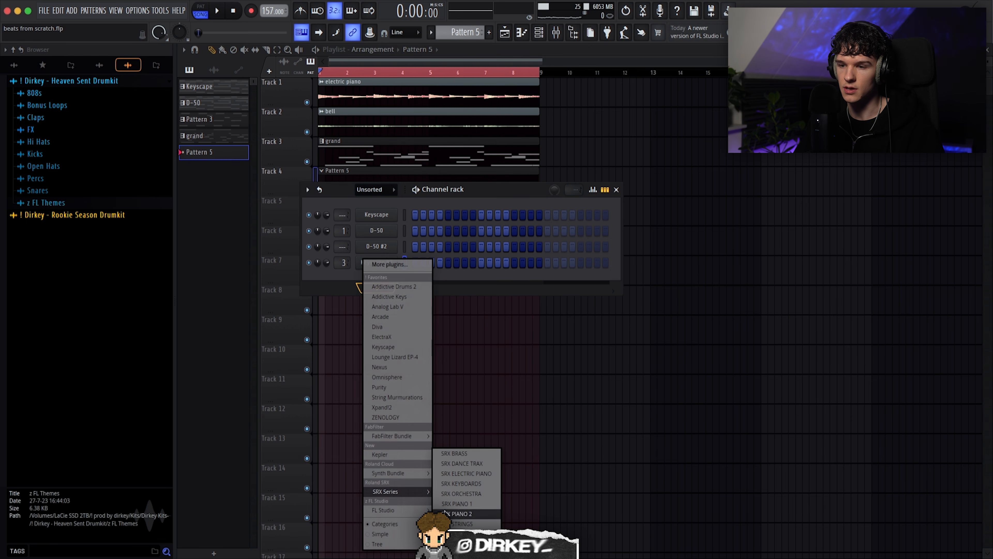
{"action": "left_click", "coordinate": [455, 525]}
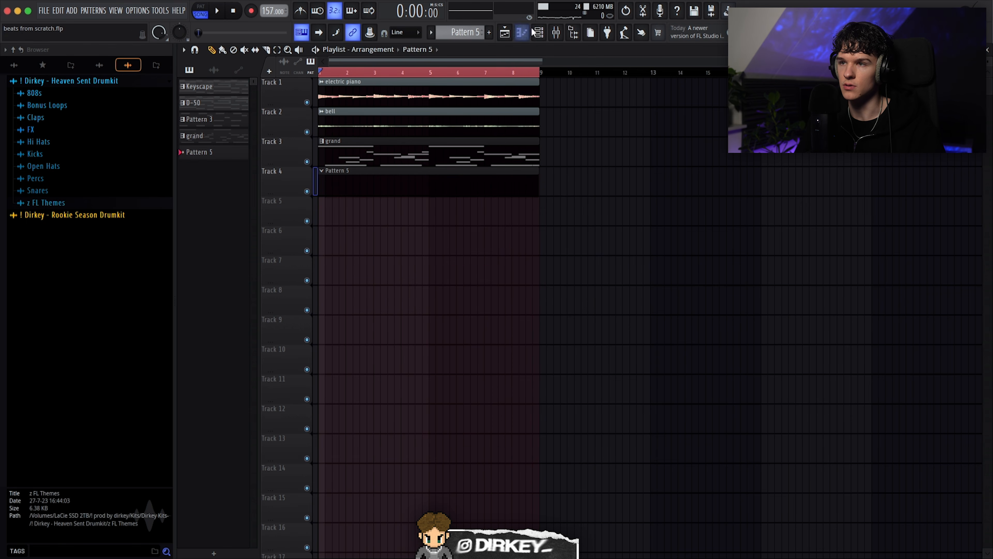
{"action": "left_click", "coordinate": [535, 32]}
{"action": "key", "text": "F7"}
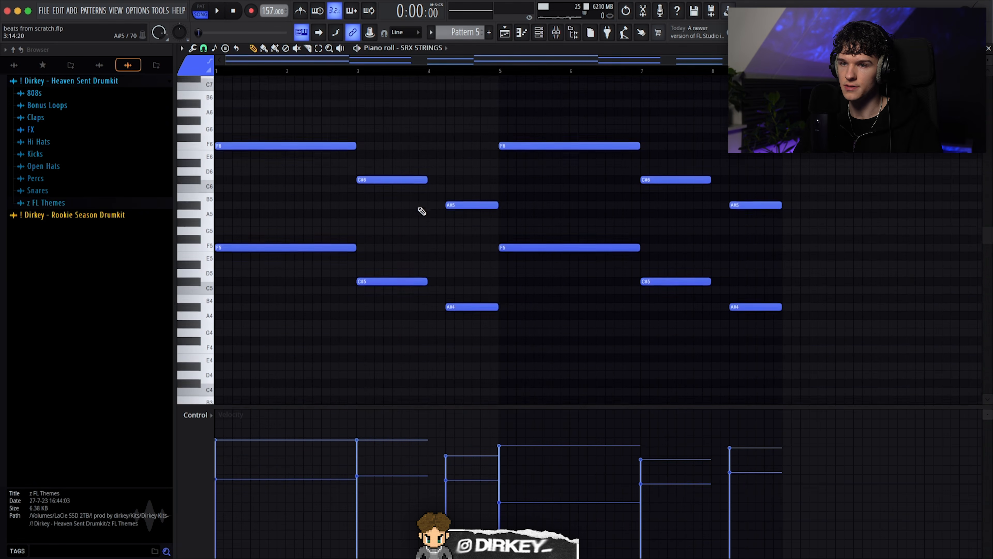
Transpose the strings notes down so the upper line plays C5, G#4, F4 and the lower line C4, G#3, F3.
{"action": "key", "text": "Down"}
{"action": "key", "text": "Down"}
{"action": "key", "text": "Down"}
{"action": "key", "text": "Down"}
{"action": "key", "text": "Down"}
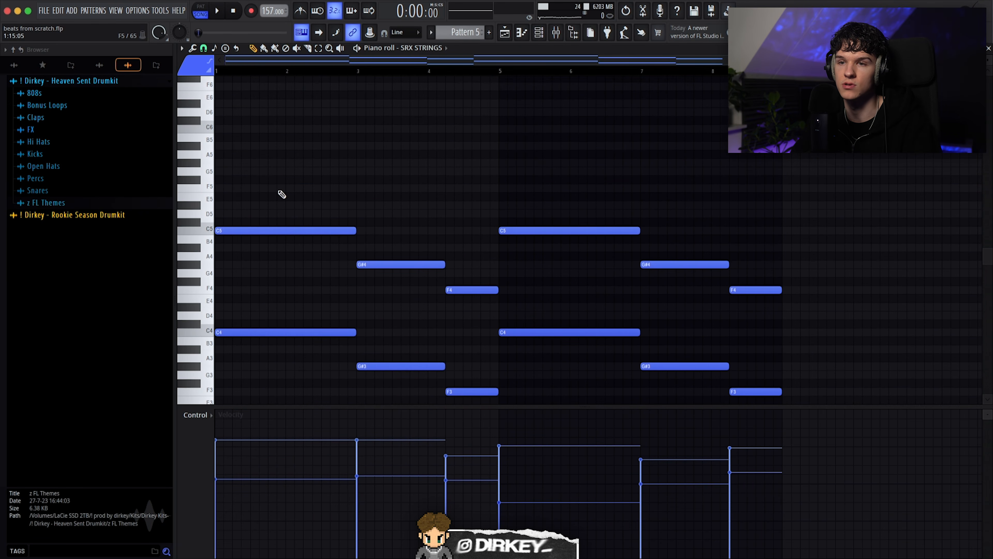
Try moving the upper line of strings notes down an octave.
{"action": "left_click_drag", "start_coordinate": [277, 183], "coordinate": [741, 321]}
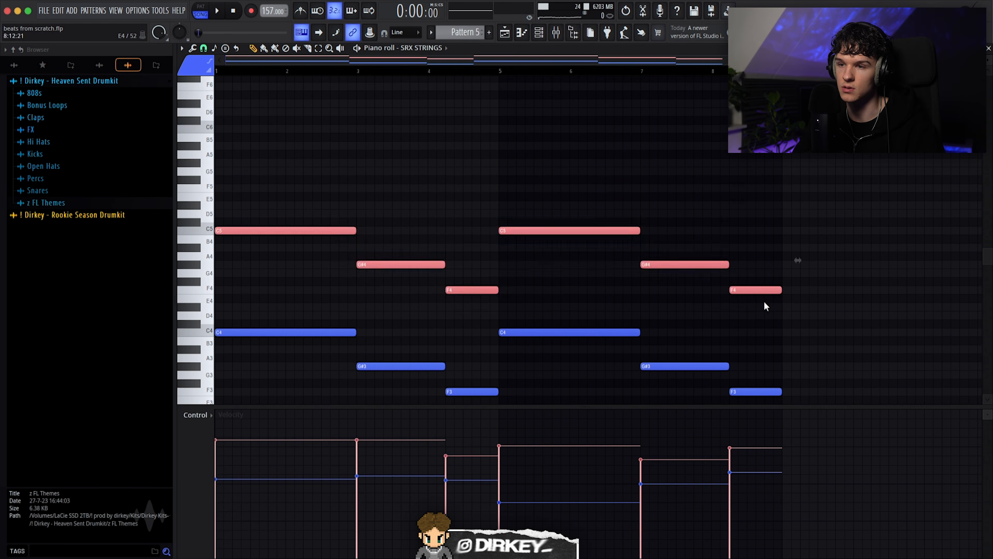
{"action": "key", "text": "ctrl+Down"}
{"action": "key", "text": "ctrl+Up"}
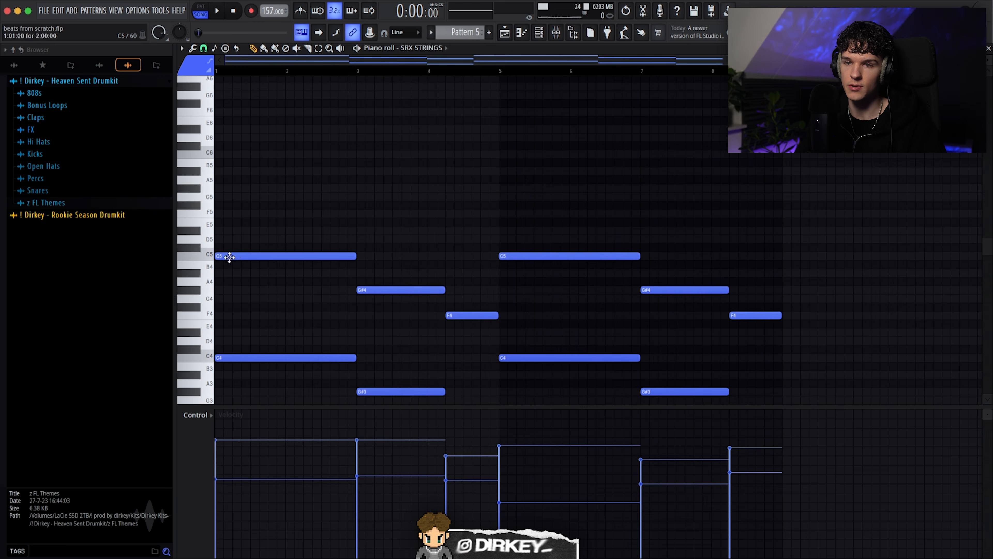
Stack D#5 and G5 notes above the first C5 in bars 1 and 2, and lower the D#5 to D5.
{"action": "left_click_drag", "start_coordinate": [114, 255], "coordinate": [7, 219]}
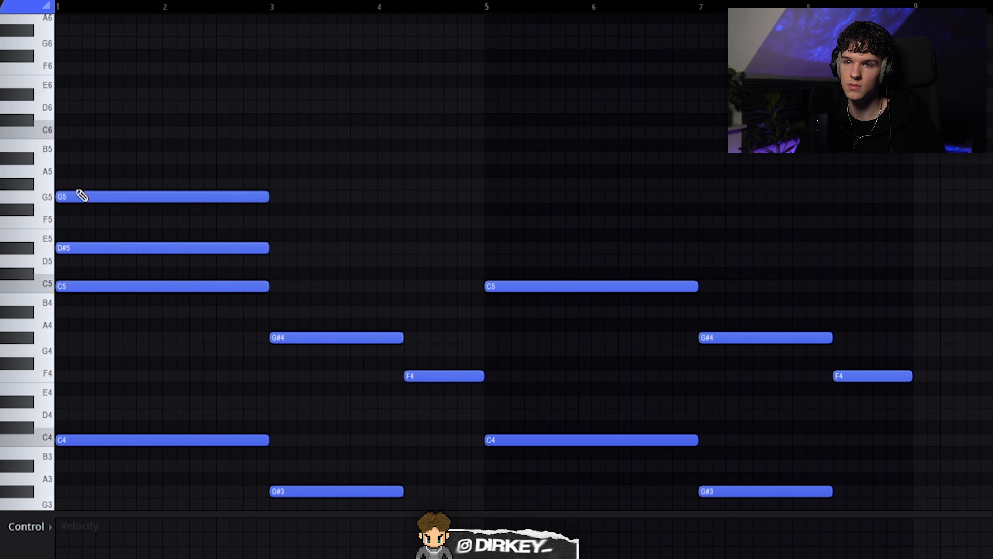
{"action": "key", "text": "space"}
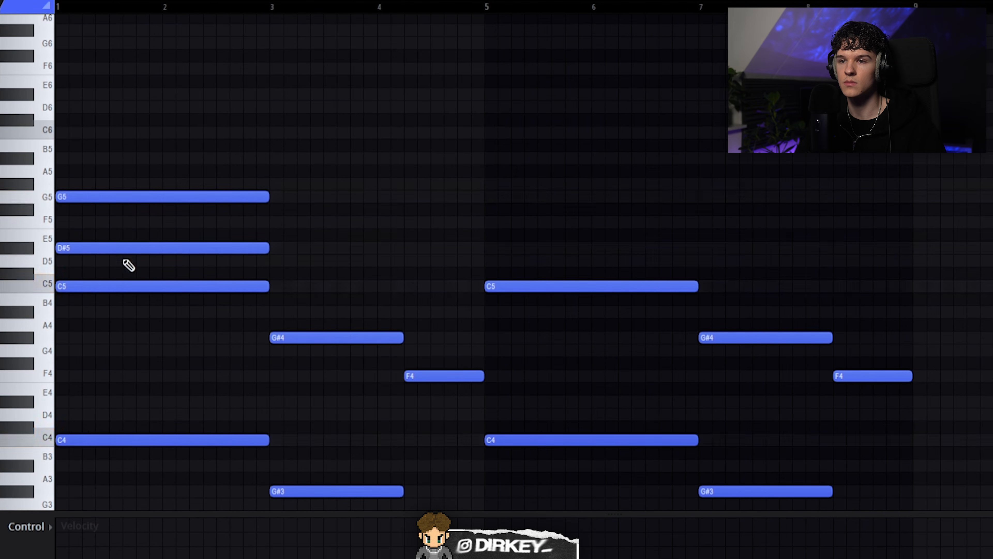
{"action": "key", "text": "shift+Down"}
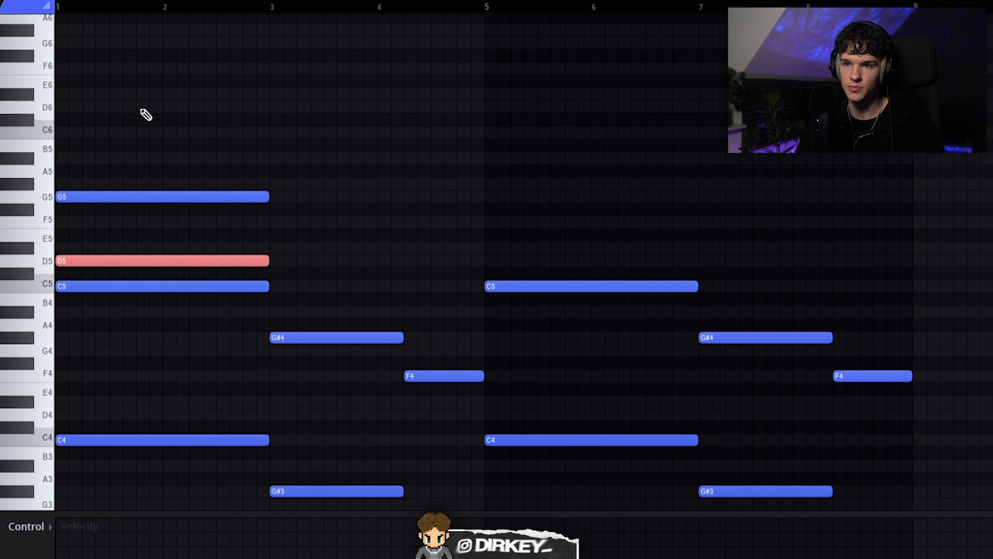
Raise the first chord's D5 note an octave to D6 and play the chord back.
{"action": "key", "text": "space"}
{"action": "left_click", "coordinate": [145, 248], "text": "ctrl"}
{"action": "left_click_drag", "start_coordinate": [158, 243], "coordinate": [162, 269]}
{"action": "key", "text": "space"}
{"action": "left_click", "coordinate": [110, 262]}
{"action": "key", "text": "ctrl+Up"}
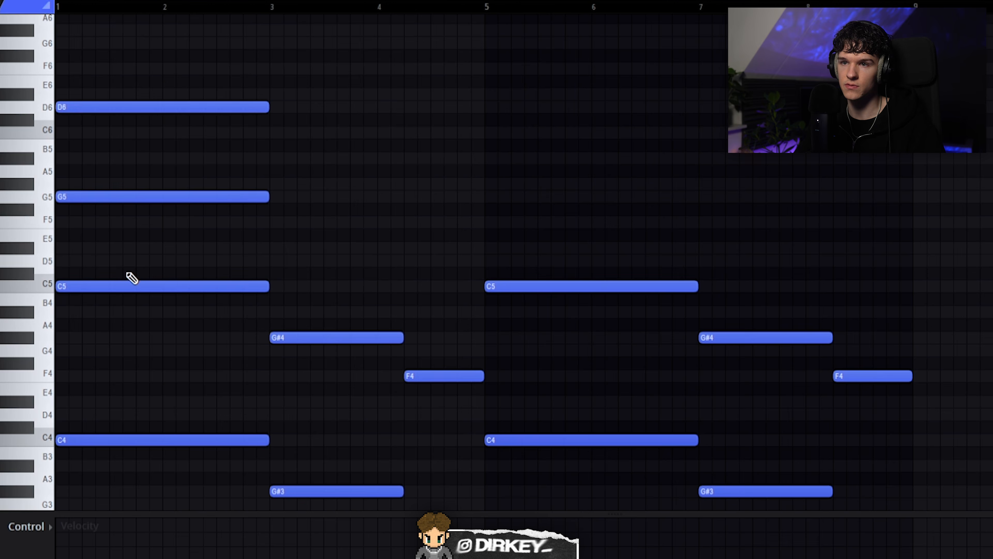
{"action": "key", "text": "space"}
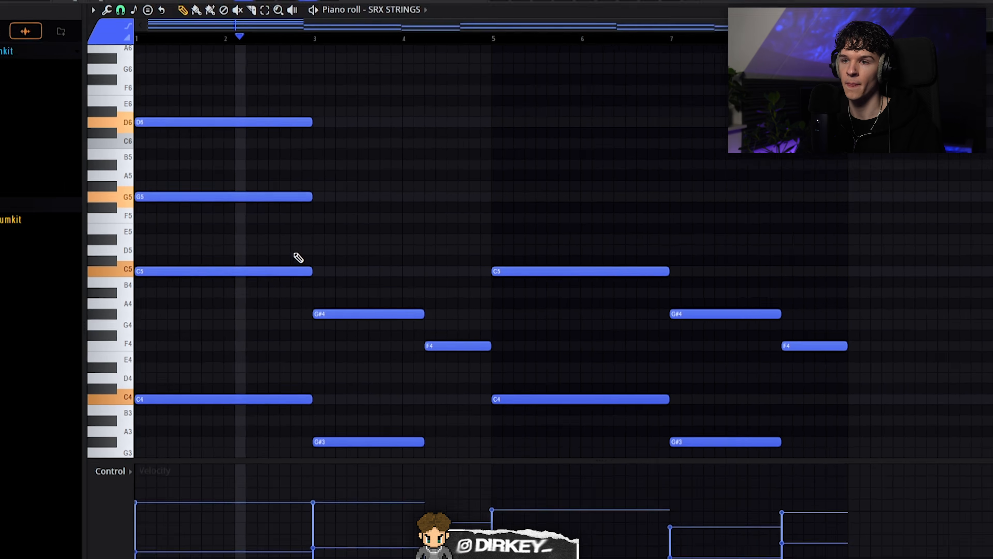
{"action": "key", "text": "space"}
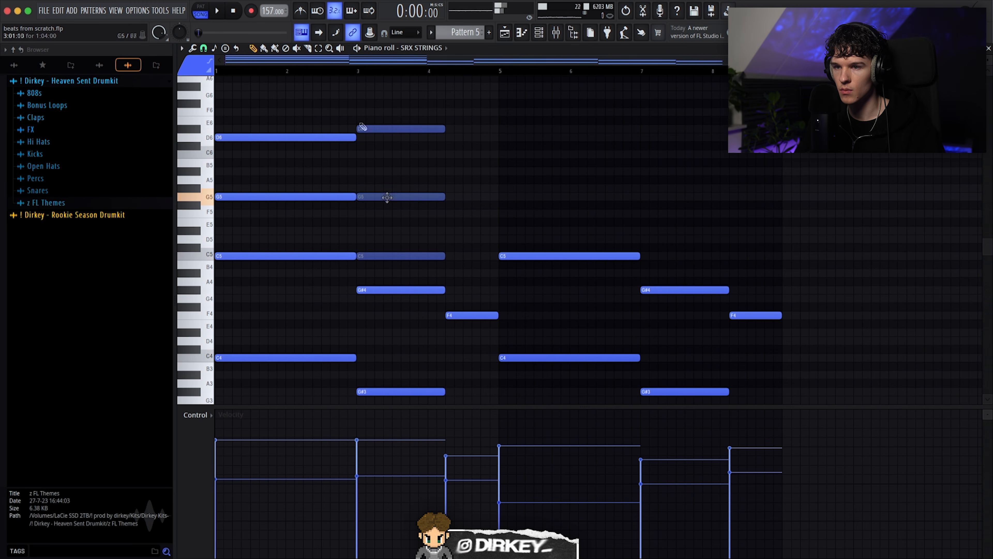
Complete the bar 4 strings chord above F4 with C5, G5 and C6 notes, moving the G4 up an octave.
{"action": "key", "text": "space"}
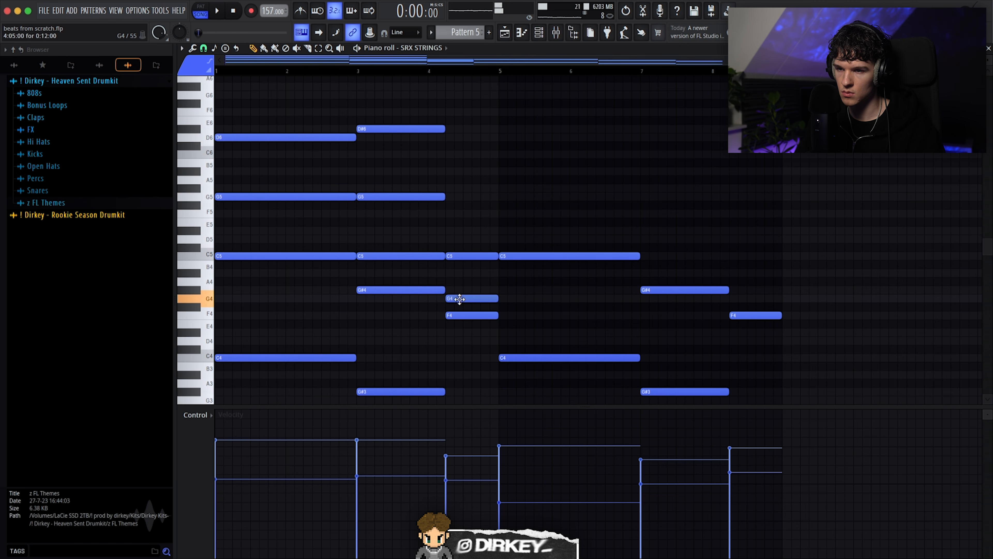
{"action": "key", "text": "ctrl+Up"}
{"action": "key", "text": "space"}
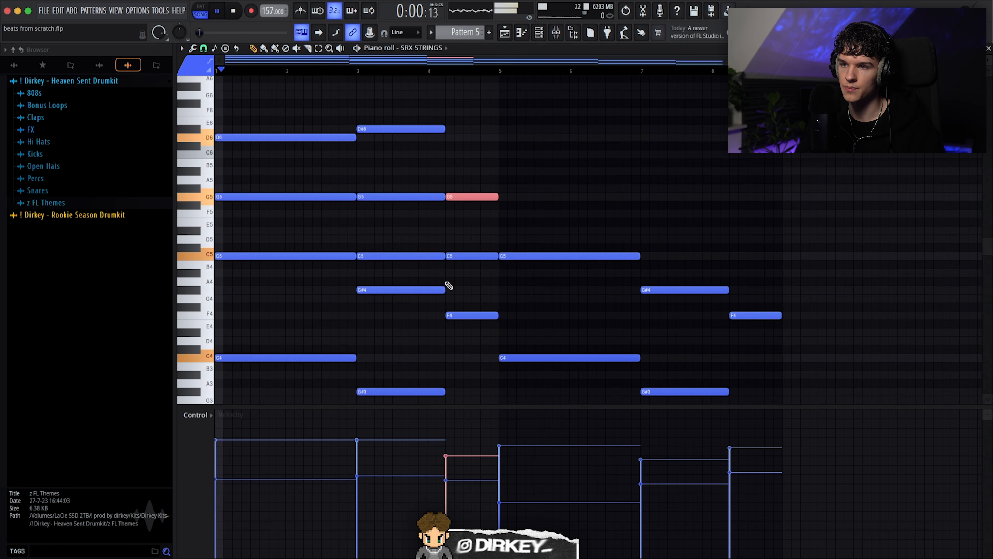
{"action": "scroll", "coordinate": [448, 285], "scroll_direction": "down", "scroll_amount": 1}
{"action": "scroll", "coordinate": [442, 284], "scroll_direction": "up", "scroll_amount": 2}
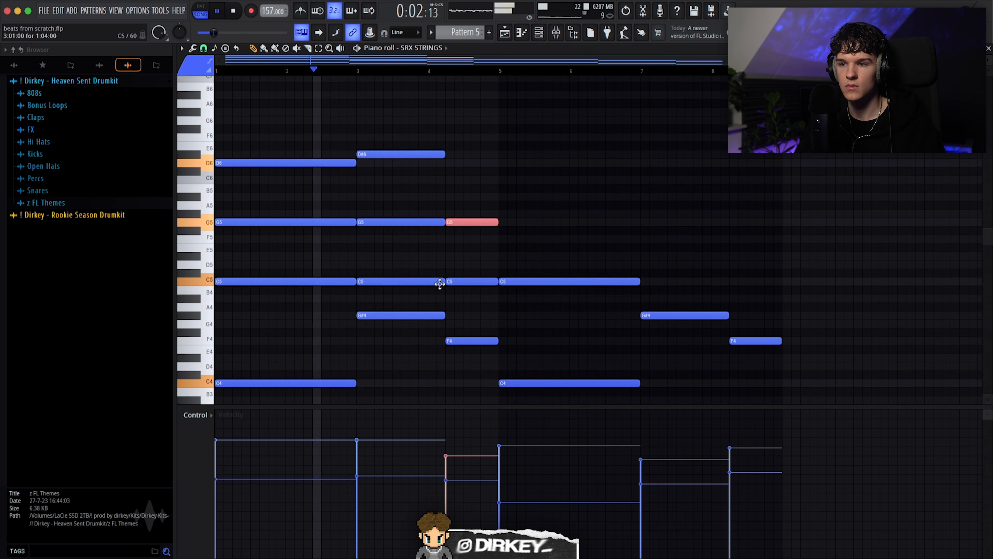
{"action": "left_click", "coordinate": [475, 207], "text": "ctrl"}
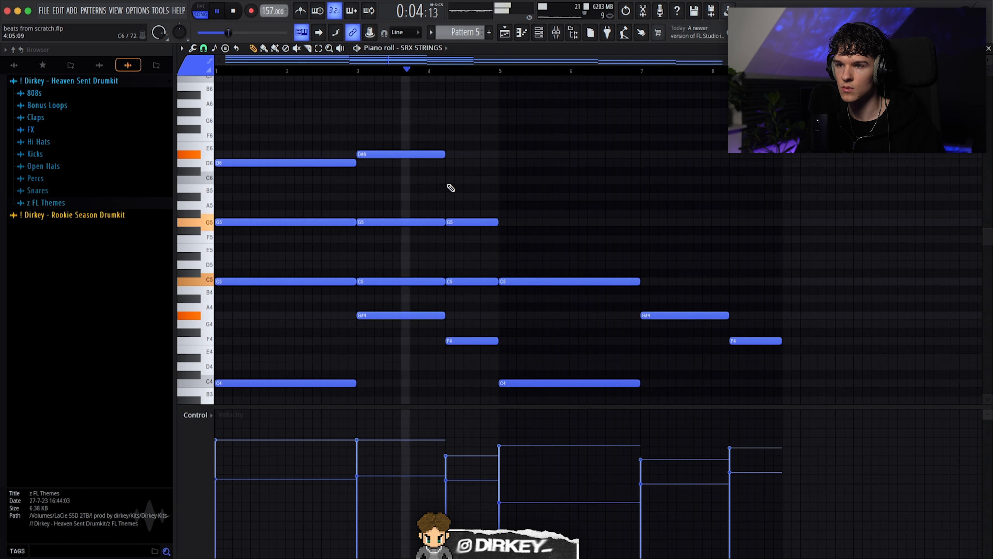
{"action": "left_click", "coordinate": [455, 179]}
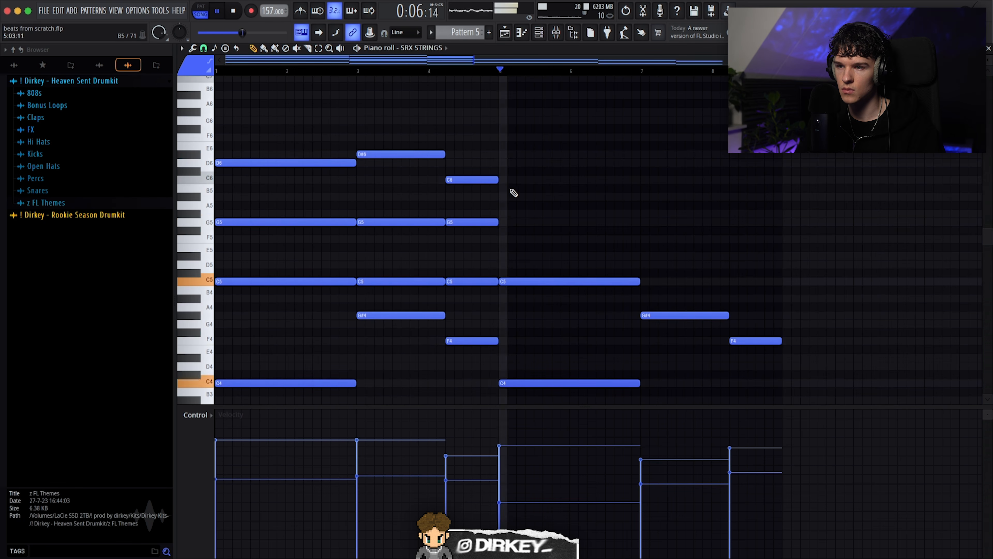
Delete all strings notes from bar 5 to bar 8.
{"action": "scroll", "coordinate": [524, 194], "scroll_direction": "down", "scroll_amount": 4}
{"action": "left_click_drag", "start_coordinate": [548, 129], "coordinate": [787, 382]}
{"action": "key", "text": "Delete"}
{"action": "scroll", "coordinate": [598, 270], "scroll_direction": "up", "scroll_amount": 4}
{"action": "key", "text": "space"}
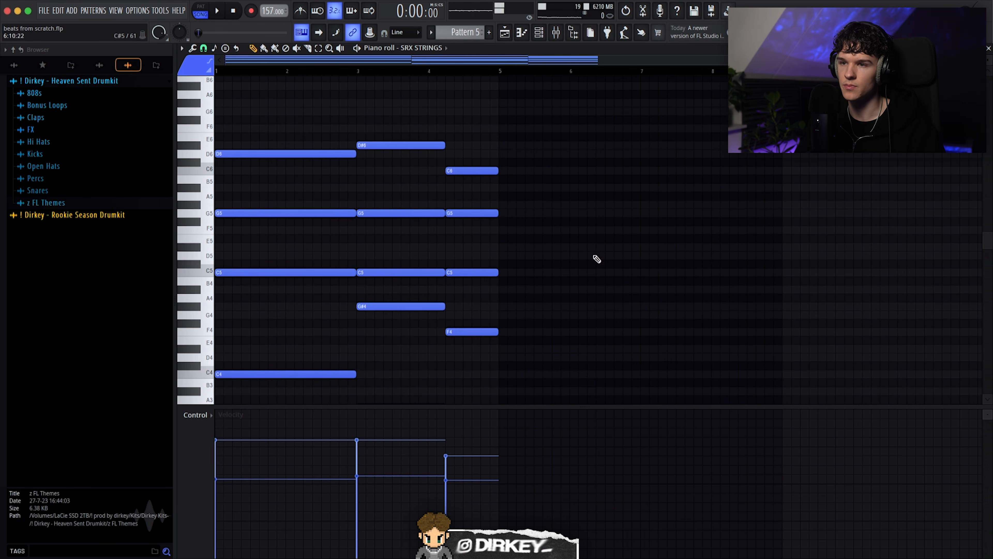
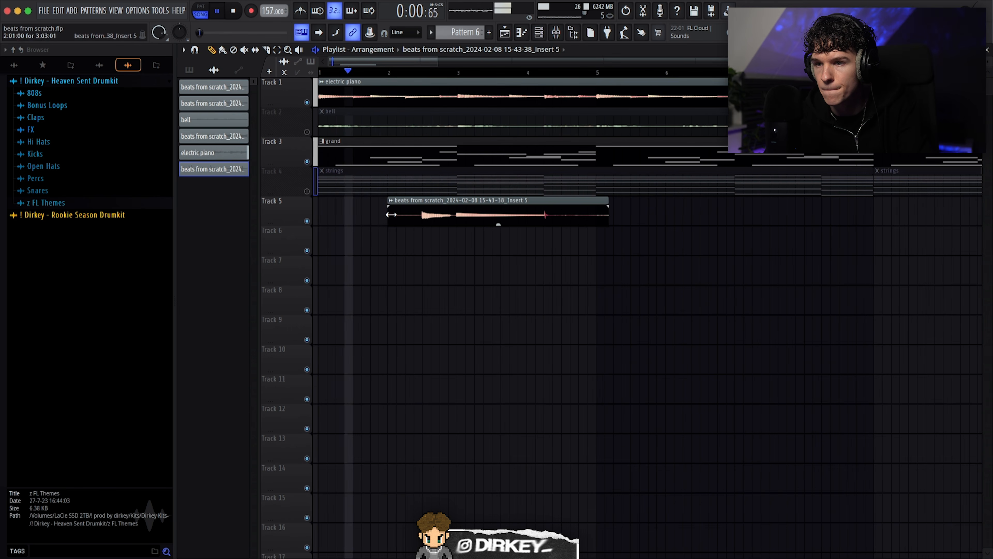
Add a fade in and a fade out to the recorded audio clip on Track 5.
{"action": "left_click_drag", "start_coordinate": [390, 206], "coordinate": [415, 205]}
{"action": "left_click_drag", "start_coordinate": [610, 218], "coordinate": [565, 208]}
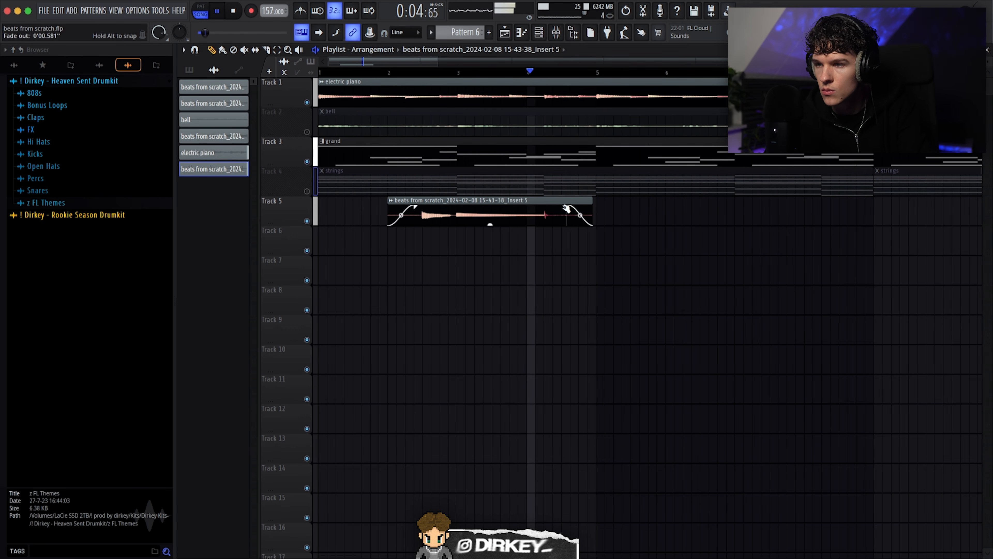
{"action": "left_click", "coordinate": [649, 274]}
{"action": "left_click", "coordinate": [651, 260]}
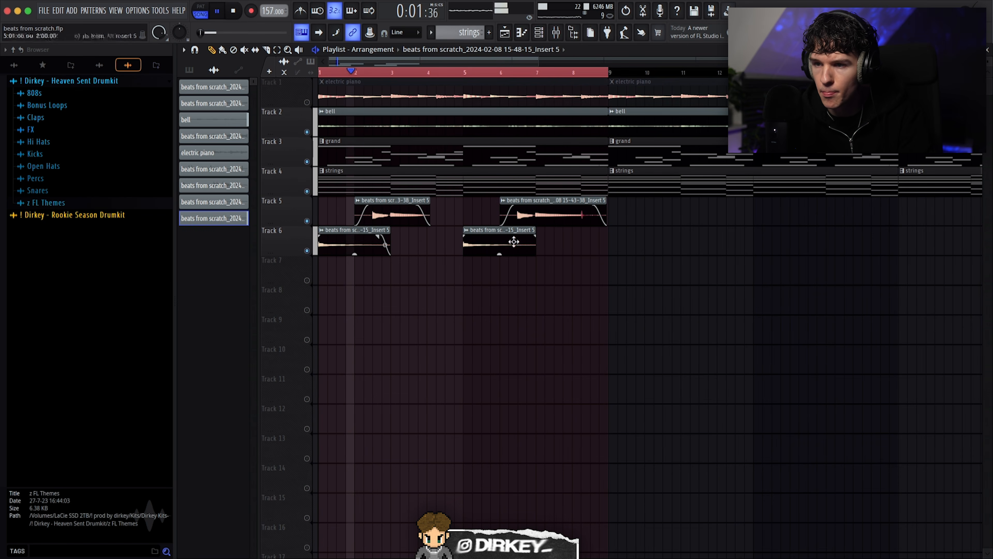
Fade out the second recorded clip on Track 6 and set both Track 6 clips to -1.6 dB.
{"action": "left_click_drag", "start_coordinate": [534, 235], "coordinate": [355, 259]}
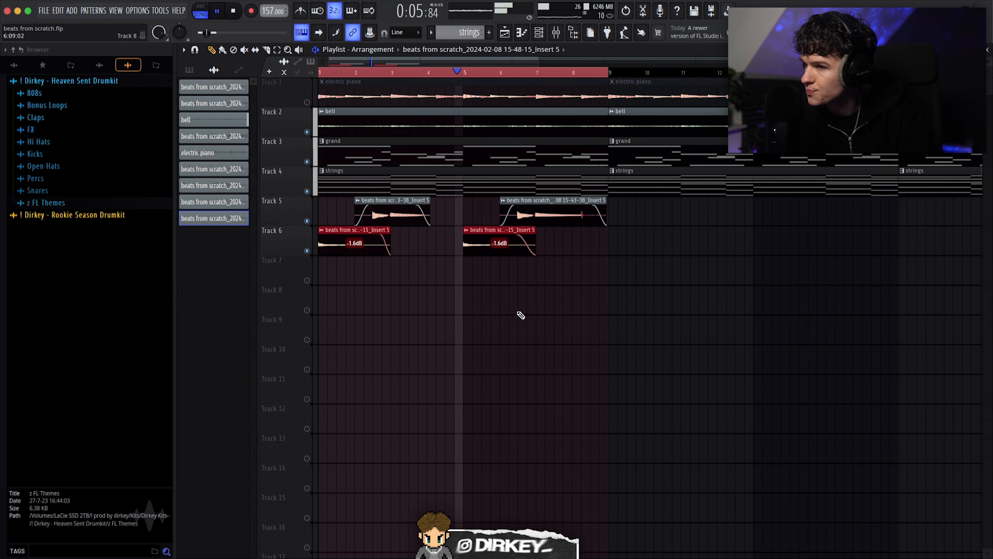
{"action": "left_click", "coordinate": [573, 323]}
{"action": "right_click", "coordinate": [580, 329]}
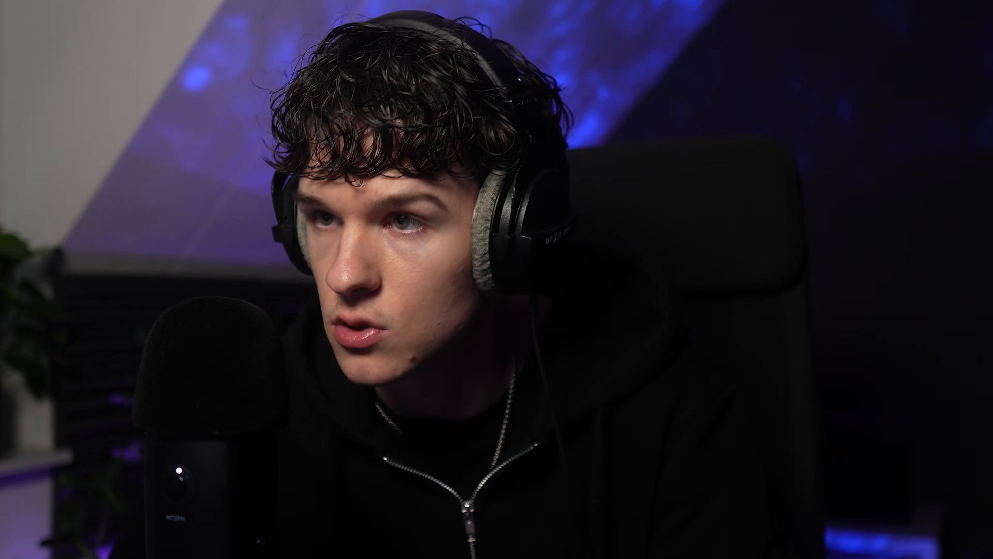
Record an audio take onto Track 7 and fade out the end of its clip before bar 9.
{"action": "scroll", "coordinate": [504, 255], "scroll_direction": "down", "scroll_amount": 3}
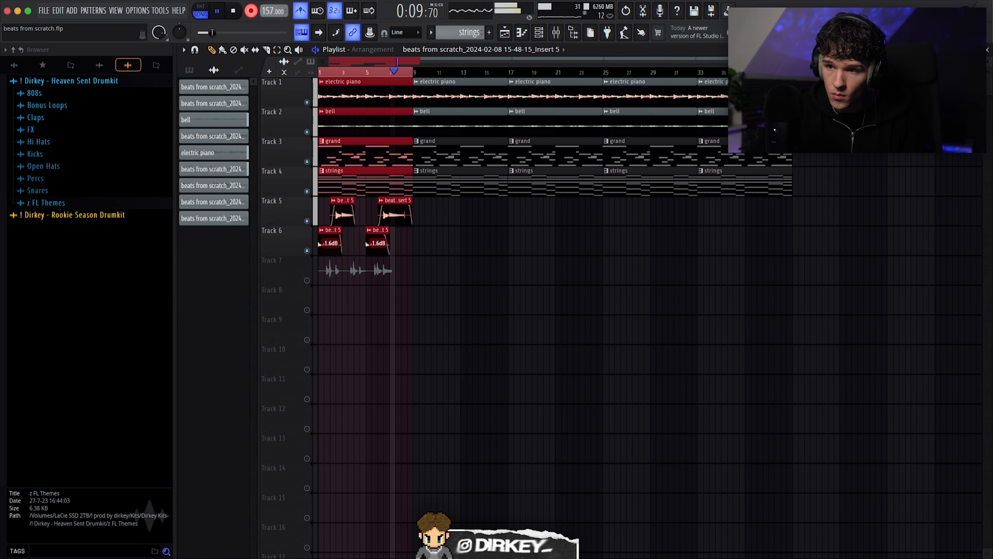
{"action": "key", "text": "space"}
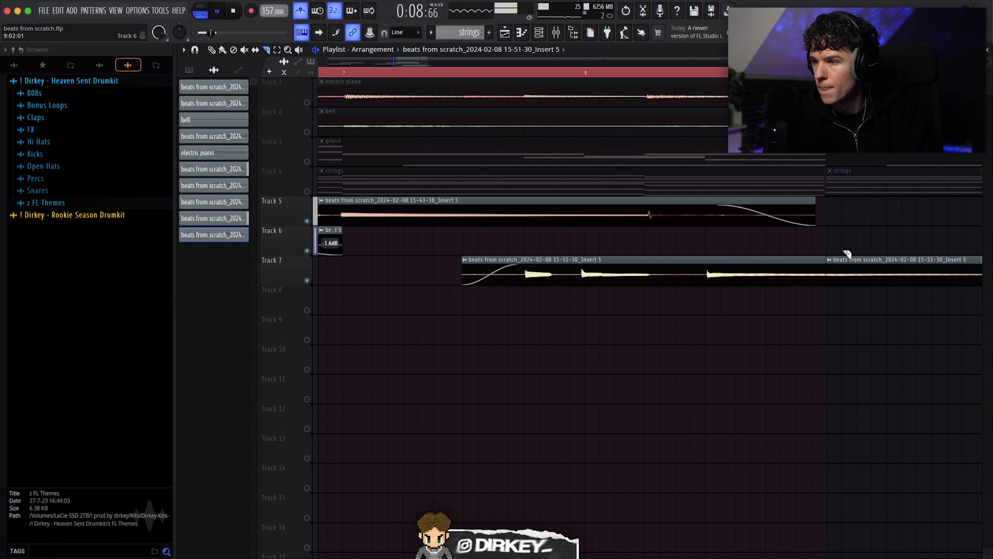
{"action": "left_click_drag", "start_coordinate": [822, 267], "coordinate": [818, 270]}
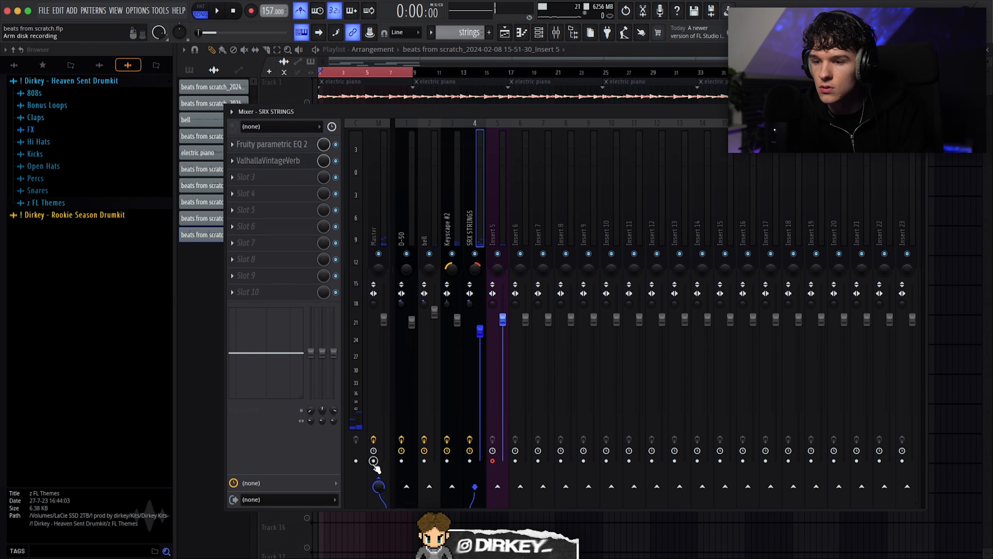
Arm the Master mixer track for disk recording.
{"action": "left_click", "coordinate": [373, 461]}
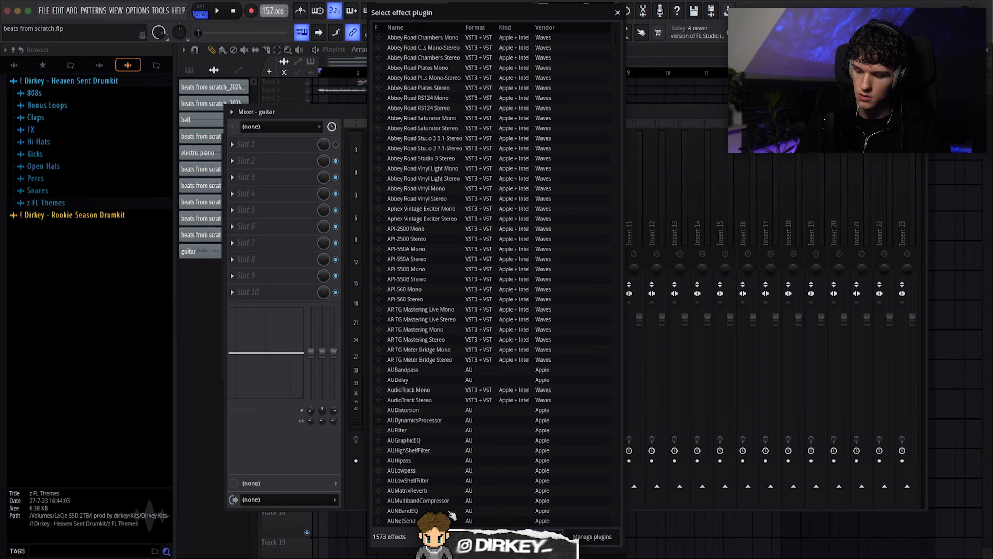
Insert GTR Stomp 6 Stereo with a Wah Wah pedal in the guitar mixer track's first effect slot.
{"action": "type", "text": "gtr s"}
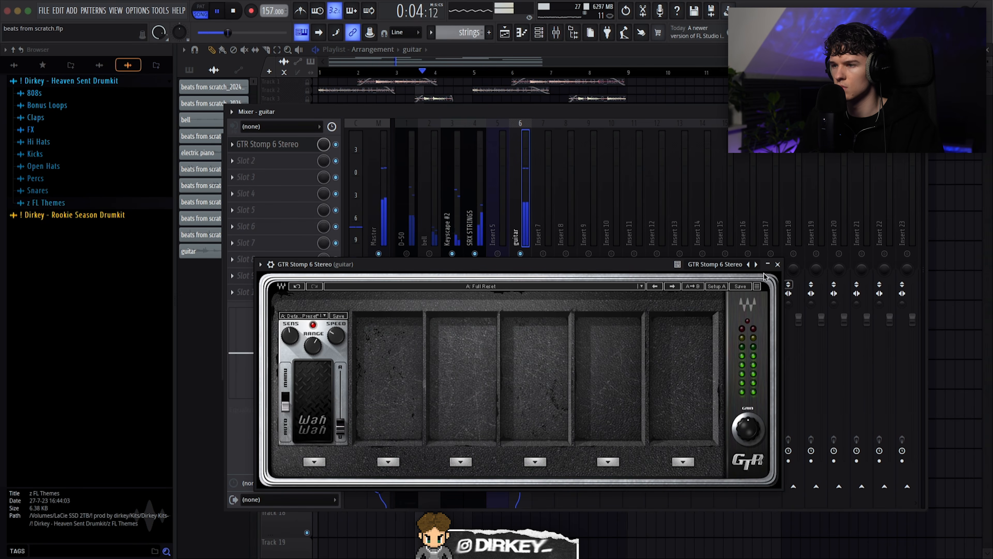
{"action": "left_click", "coordinate": [776, 265]}
Insert Fruity parametric EQ 2 in the guitar track's second effect slot and adjust its bands.
{"action": "left_click", "coordinate": [267, 166]}
{"action": "mouse_move", "coordinate": [269, 173]}
{"action": "left_click", "coordinate": [384, 191]}
{"action": "key", "text": "Escape"}
{"action": "left_click", "coordinate": [272, 160]}
{"action": "left_click_drag", "start_coordinate": [385, 284], "coordinate": [390, 306]}
{"action": "scroll", "coordinate": [388, 306], "scroll_direction": "down", "scroll_amount": 3}
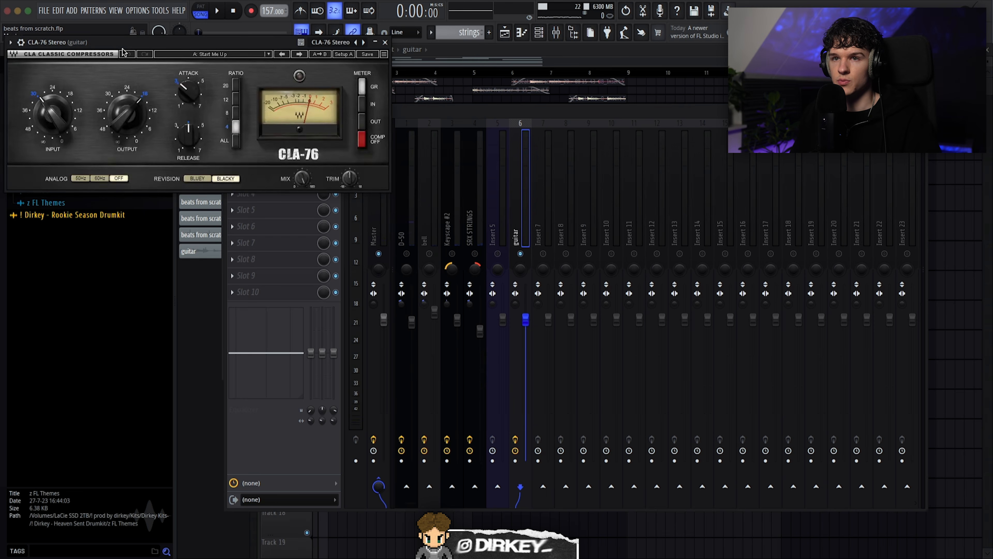
Switch the guitar track's CLA-76 to Bluey with input near -30, and set Chorus JUN-6 to mode II at about 39% mix.
{"action": "left_click_drag", "start_coordinate": [123, 45], "coordinate": [411, 200]}
{"action": "left_click", "coordinate": [488, 333]}
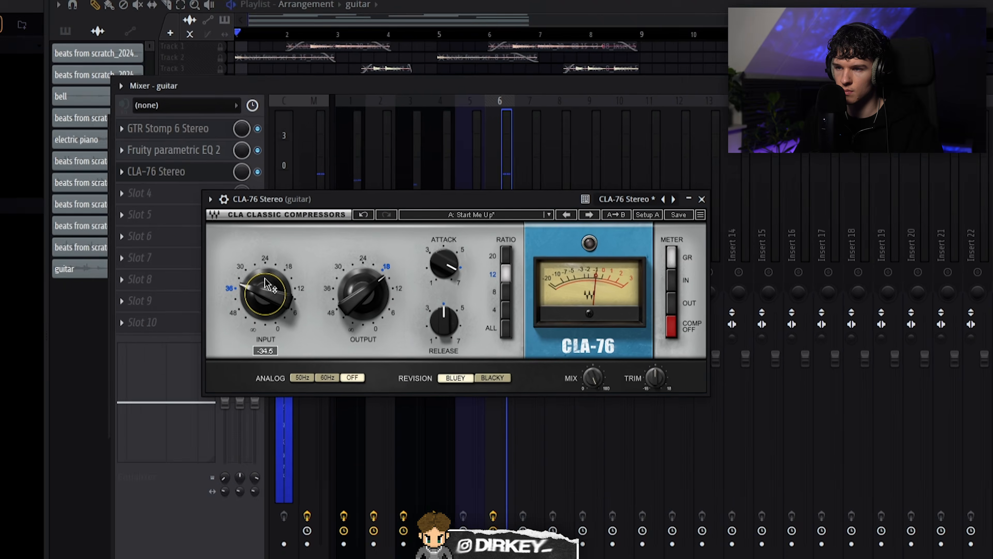
{"action": "left_click_drag", "start_coordinate": [341, 262], "coordinate": [342, 259]}
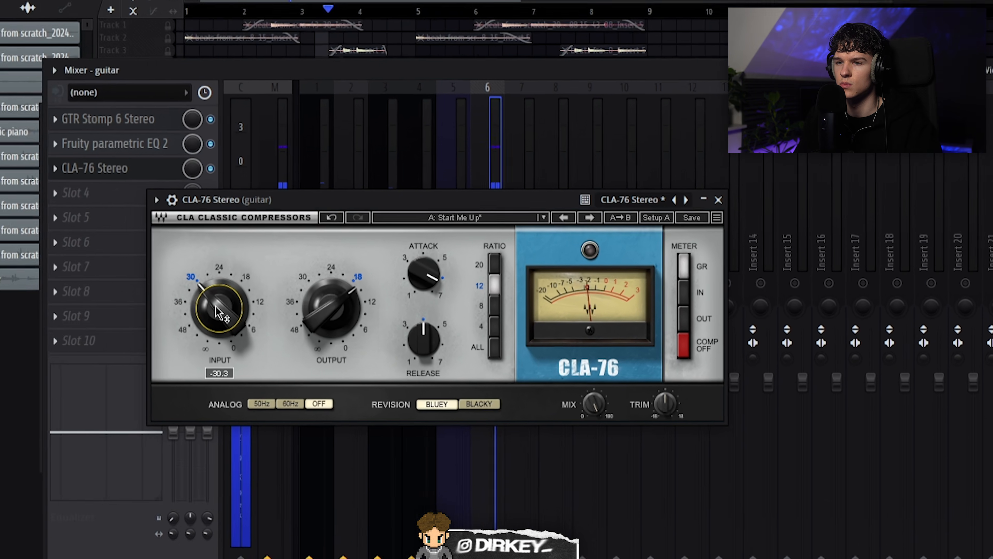
{"action": "left_click_drag", "start_coordinate": [367, 346], "coordinate": [367, 351]}
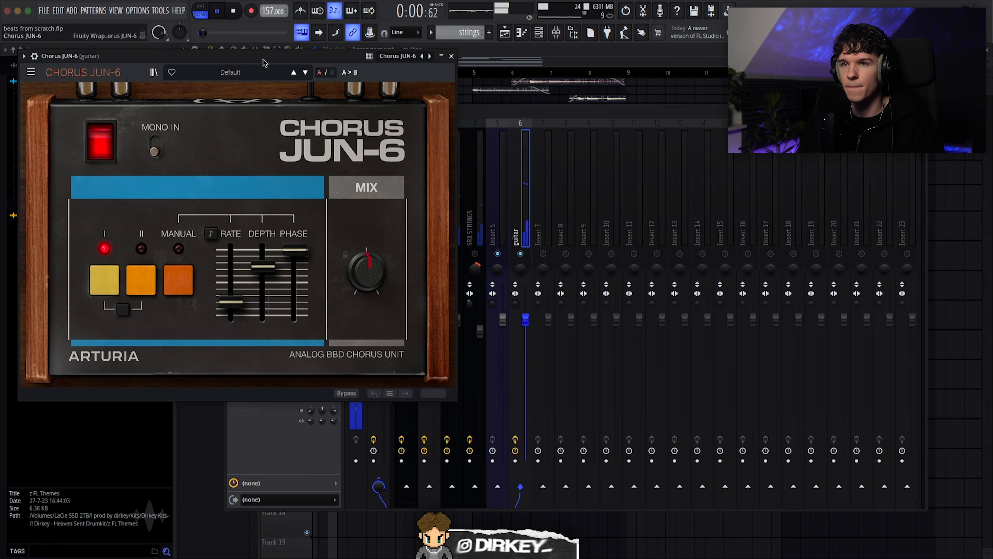
{"action": "left_click_drag", "start_coordinate": [269, 56], "coordinate": [405, 115]}
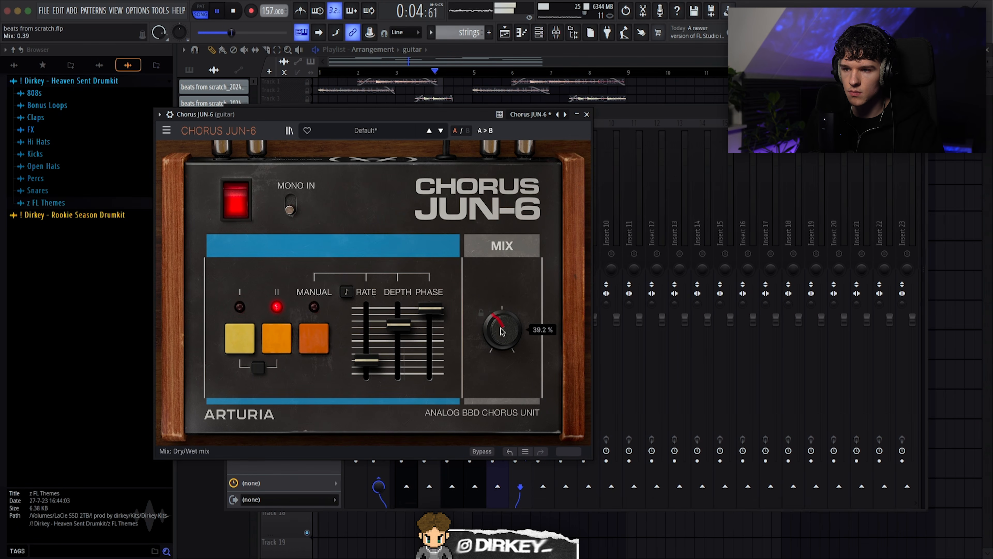
{"action": "left_click", "coordinate": [586, 115]}
Insert ValhallaVintageVerb in the guitar track's fifth slot with a 30% mix and a 640 Hz low cut.
{"action": "left_click", "coordinate": [254, 214]}
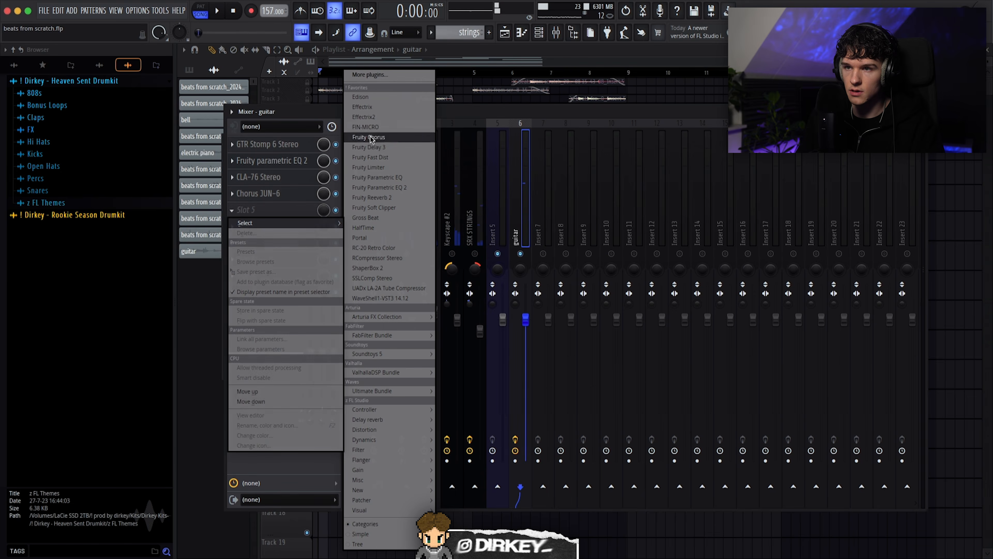
{"action": "left_click", "coordinate": [387, 146]}
{"action": "key", "text": "space"}
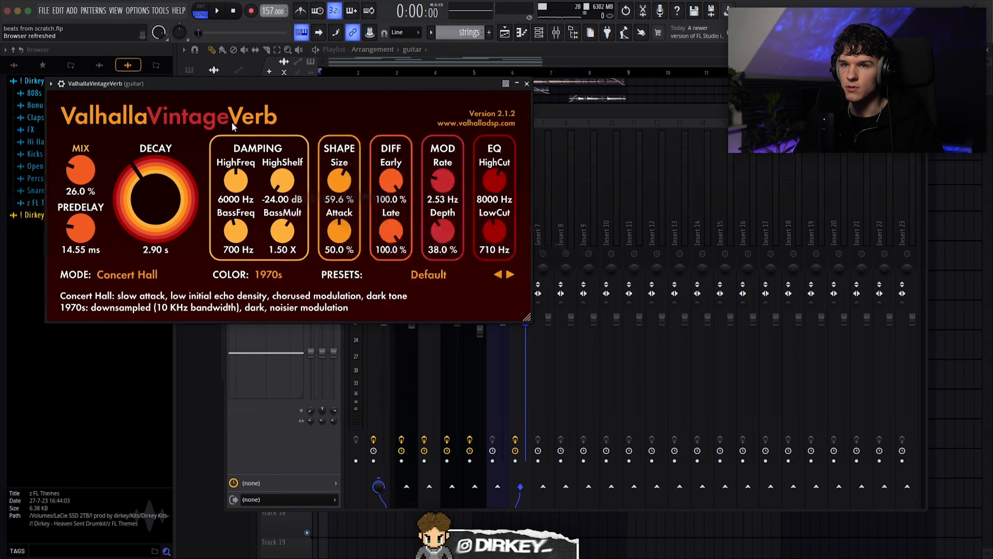
{"action": "left_click_drag", "start_coordinate": [118, 82], "coordinate": [291, 144]}
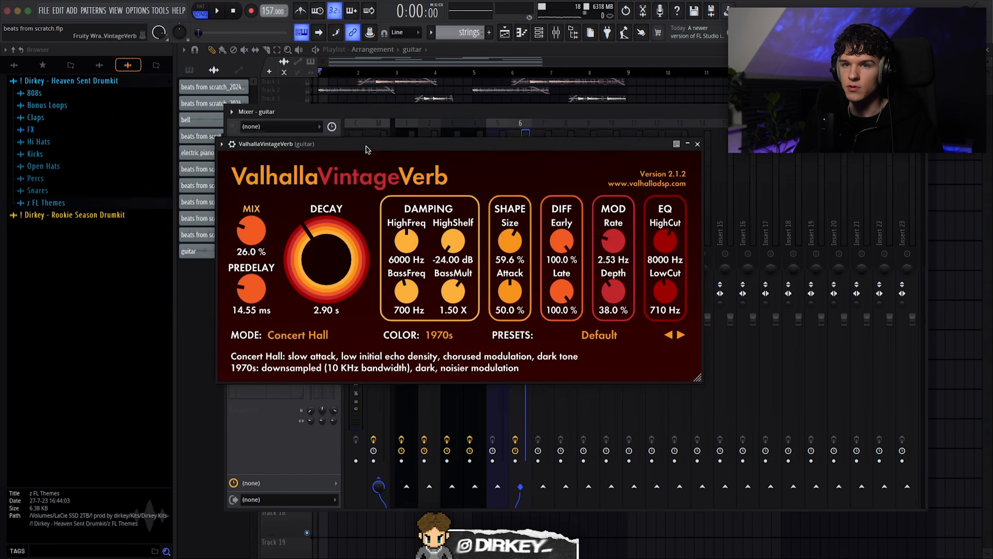
{"action": "left_click_drag", "start_coordinate": [254, 229], "coordinate": [253, 234]}
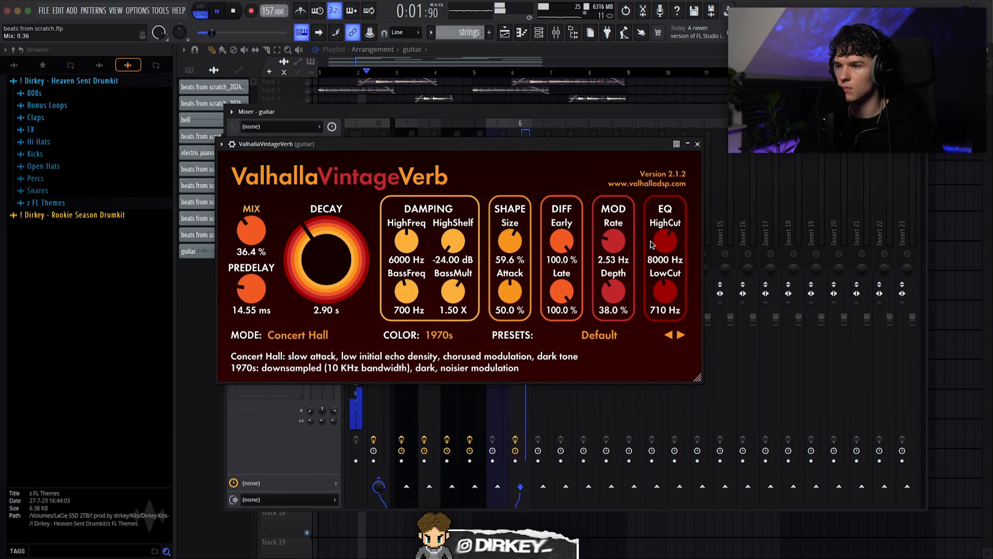
{"action": "left_click_drag", "start_coordinate": [665, 289], "coordinate": [665, 292]}
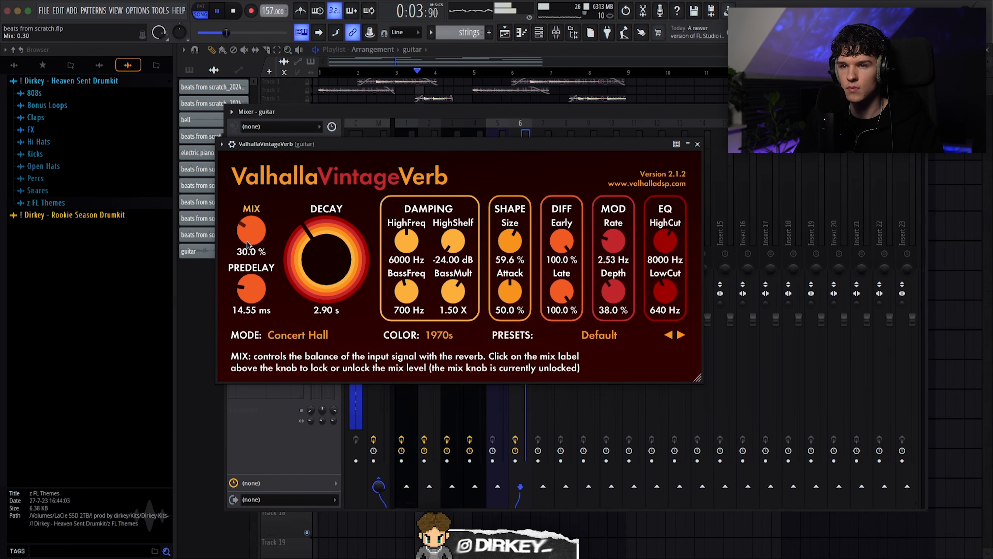
{"action": "key", "text": "Escape"}
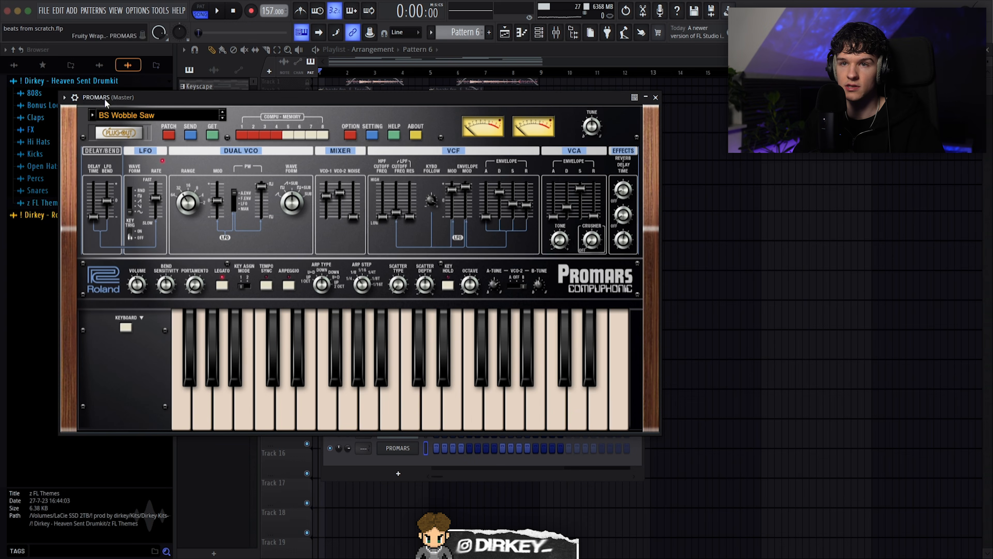
Copy the strings' bass line into the PROMARS piano roll in Pattern 6 as C3, G#3 and F3 notes.
{"action": "left_click_drag", "start_coordinate": [106, 101], "coordinate": [130, 101]}
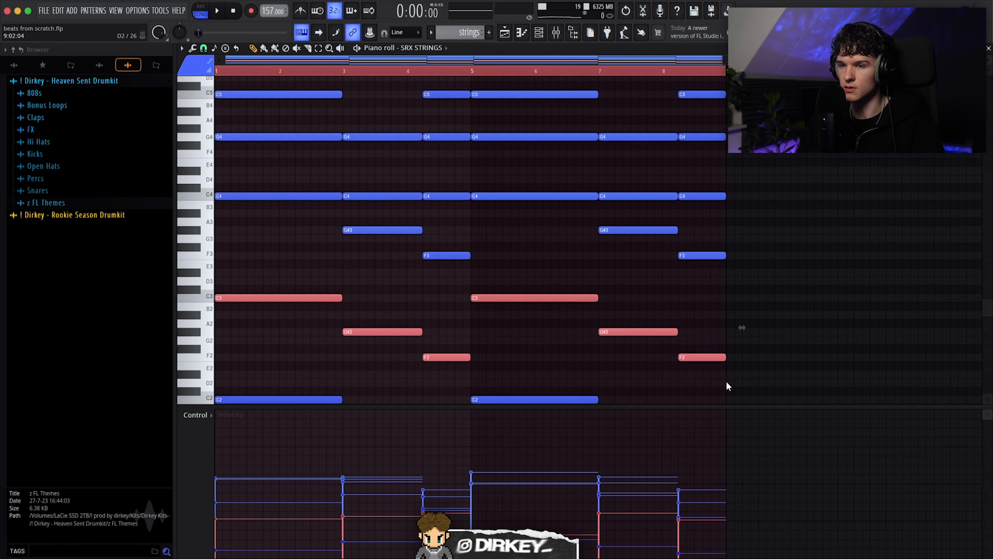
{"action": "key", "text": "Escape"}
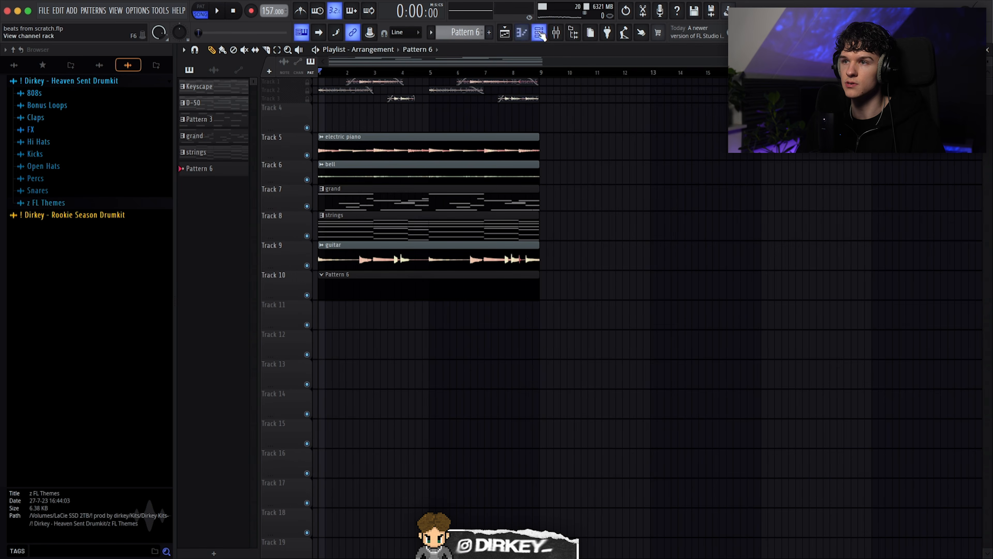
{"action": "left_click", "coordinate": [541, 35]}
{"action": "right_click", "coordinate": [396, 451]}
{"action": "left_click", "coordinate": [437, 408]}
{"action": "key", "text": "space"}
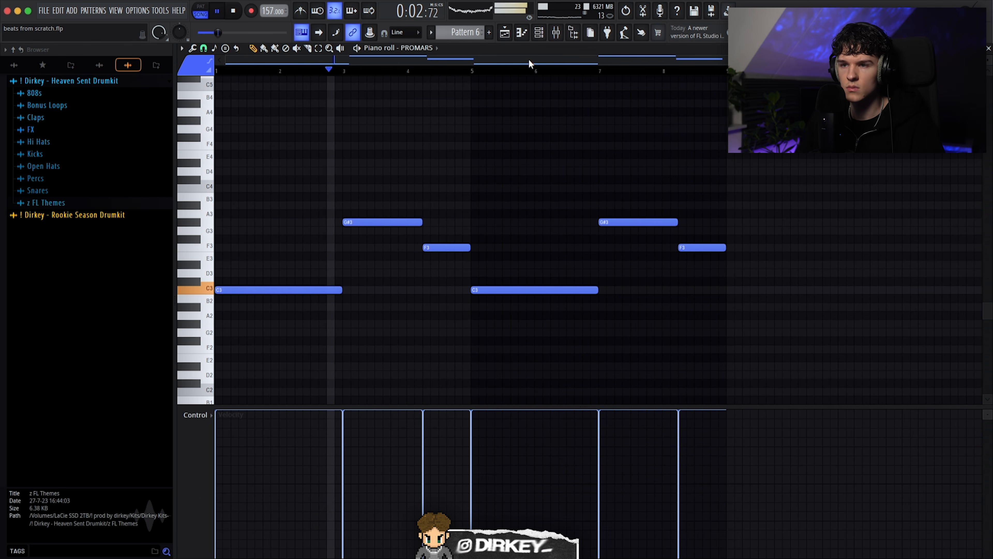
Insert Fruity parametric EQ 2 on the sub track, cutting highs and boosting near 1.7 kHz, and lower its volume to about -3.4 dB.
{"action": "left_click", "coordinate": [540, 33]}
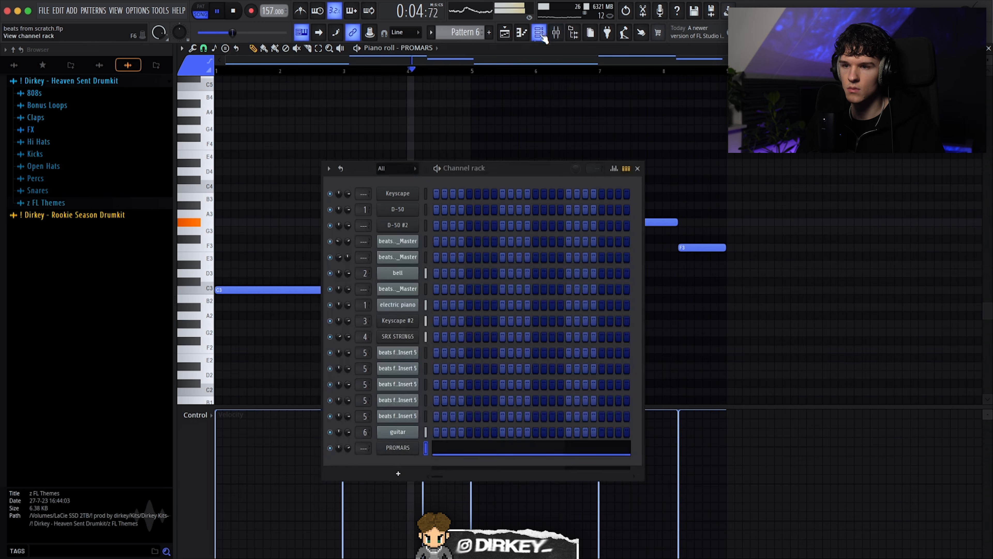
{"action": "left_click", "coordinate": [281, 178]}
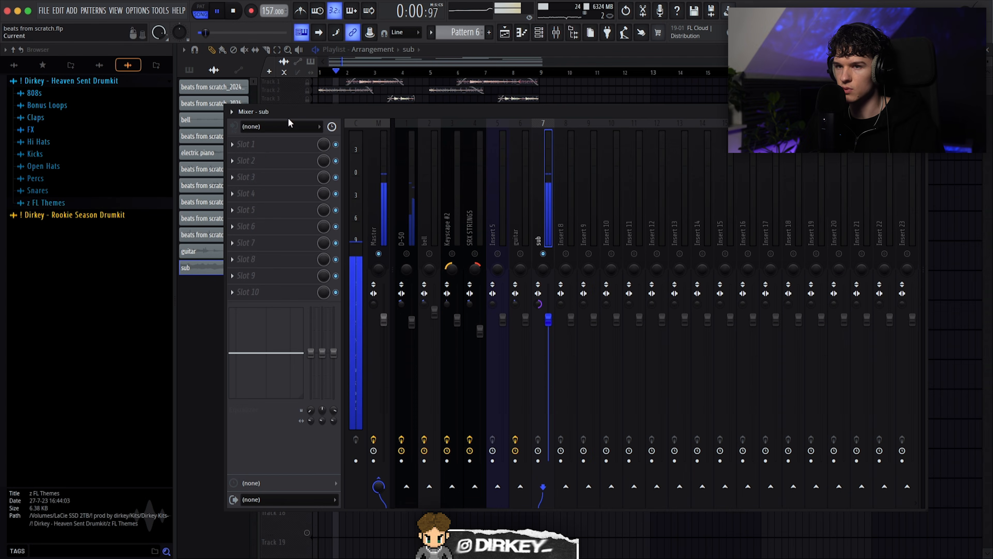
{"action": "left_click", "coordinate": [273, 144]}
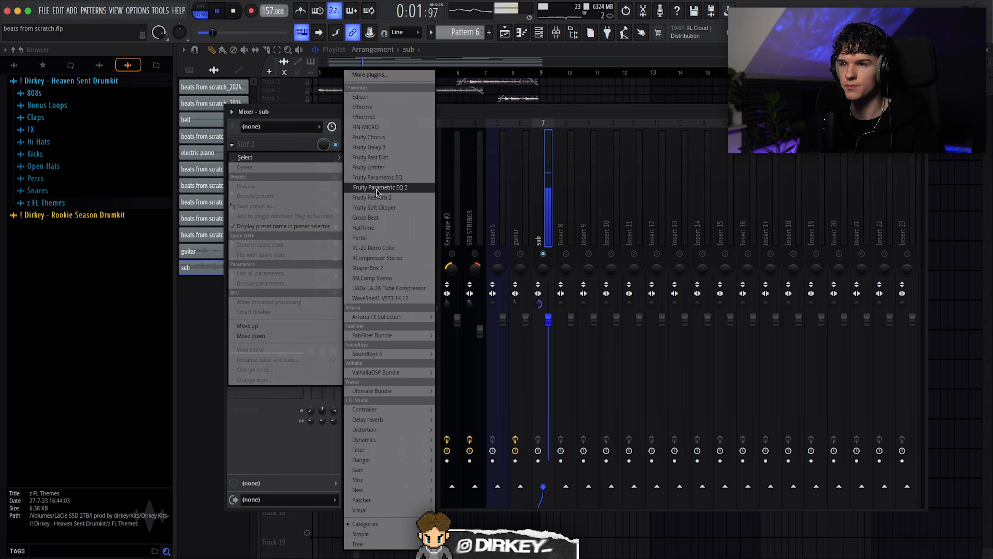
{"action": "left_click", "coordinate": [377, 188]}
{"action": "left_click_drag", "start_coordinate": [402, 189], "coordinate": [371, 244]}
{"action": "key", "text": "Escape"}
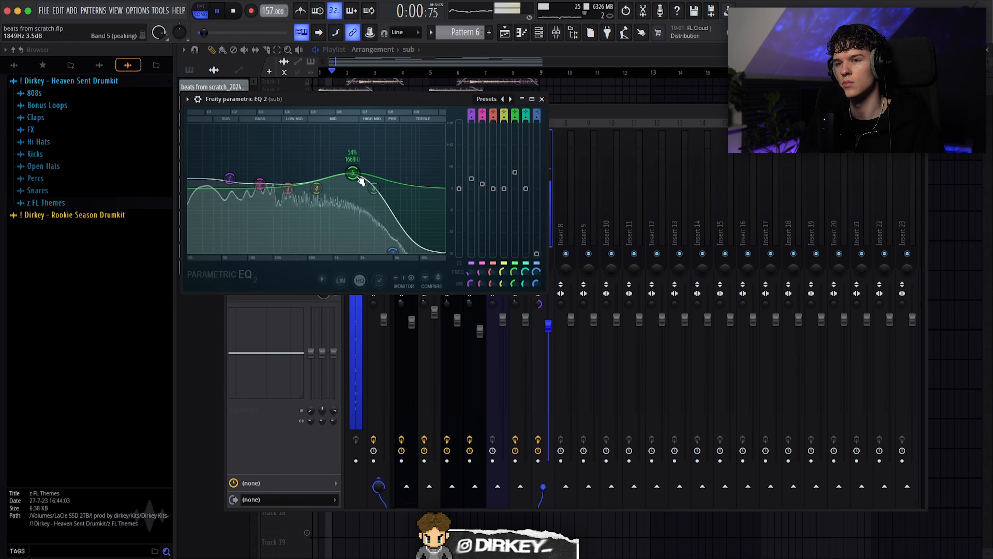
{"action": "key", "text": "Escape"}
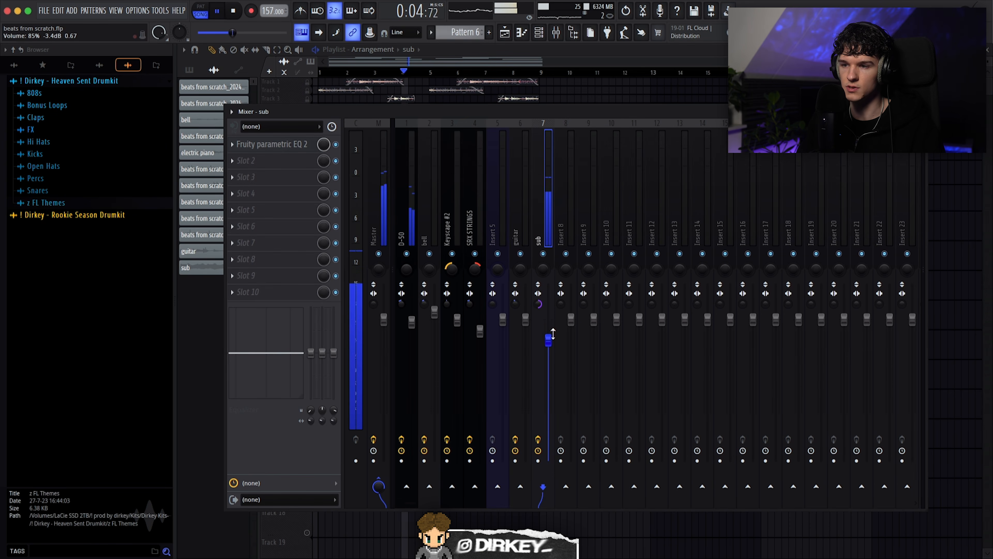
{"action": "key", "text": "Escape"}
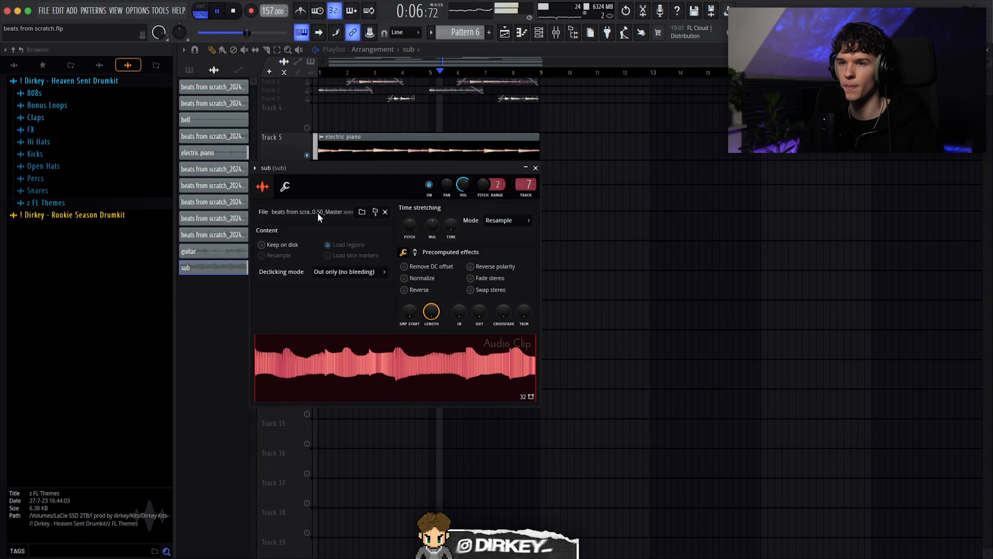
{"action": "key", "text": "Escape"}
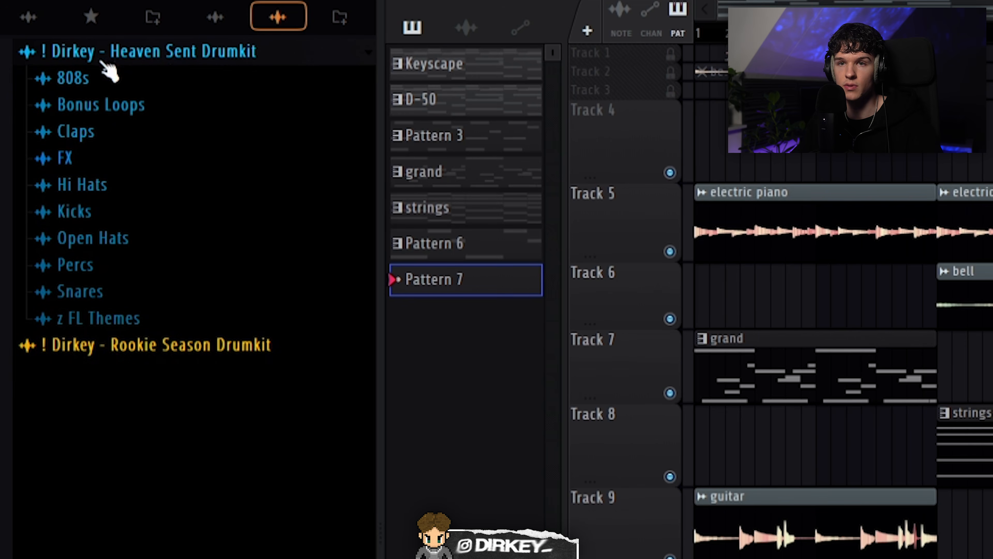
Look through the sample folders of the Rookie Season and Heaven Sent drum kits.
{"action": "left_click", "coordinate": [133, 344]}
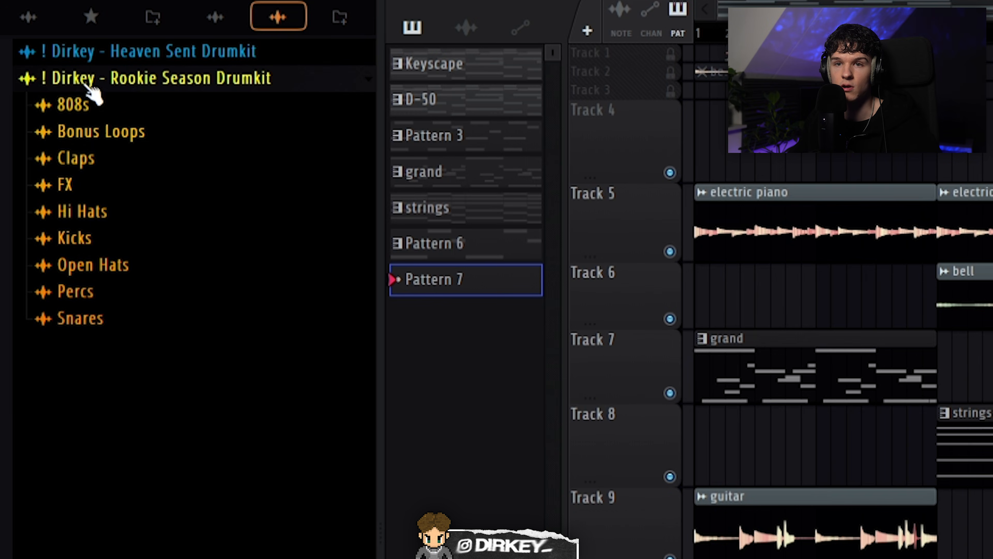
{"action": "left_click", "coordinate": [98, 76]}
{"action": "left_click", "coordinate": [96, 60]}
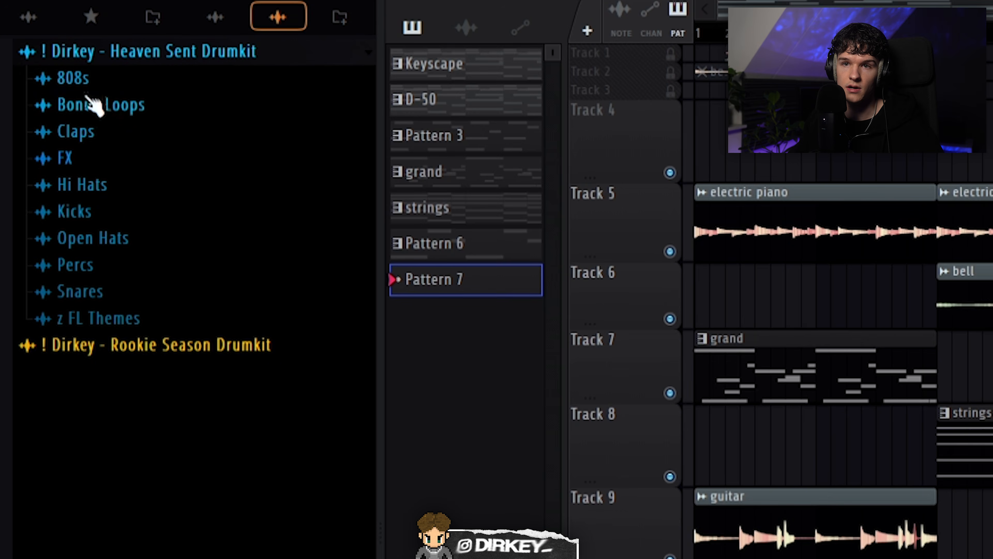
{"action": "left_click", "coordinate": [96, 106]}
{"action": "left_click", "coordinate": [97, 102]}
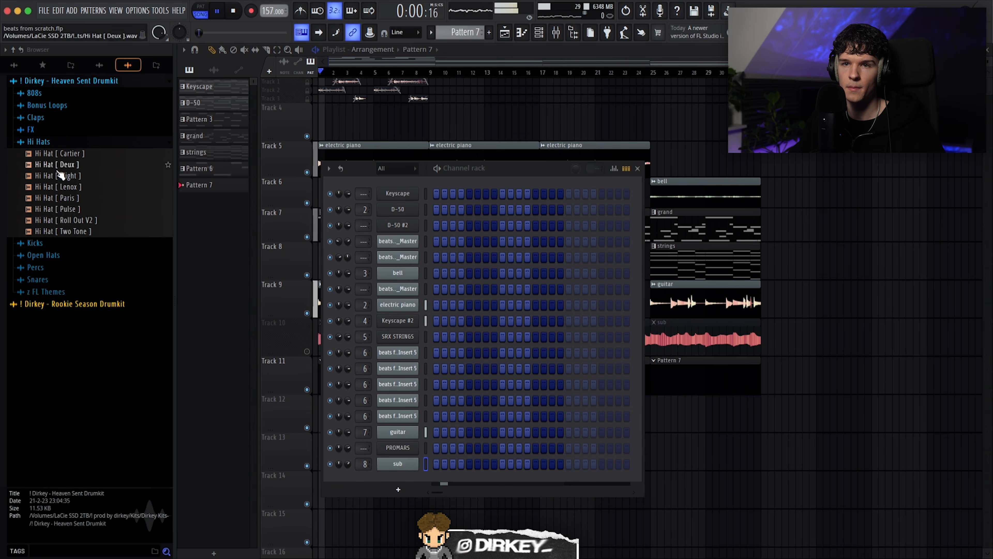
Add Hi Hat [ Roll Out V2 ] to the channel rack, fill every second step and rename the channel hat.
{"action": "left_click", "coordinate": [65, 221]}
{"action": "left_click_drag", "start_coordinate": [415, 487], "coordinate": [413, 484]}
{"action": "right_click", "coordinate": [415, 482]}
{"action": "left_click", "coordinate": [545, 444]}
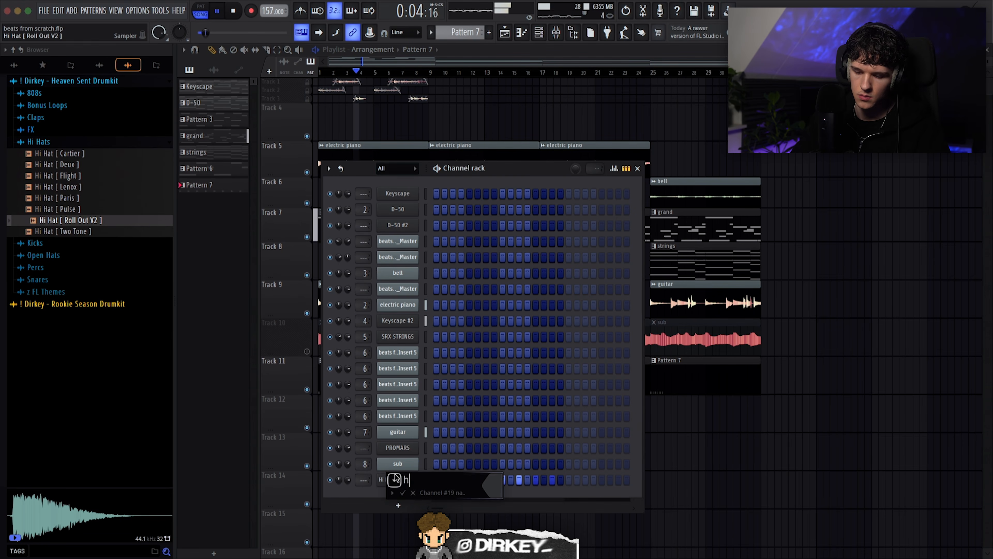
Repeat the hat notes in the piano roll until they fill all eight bars.
{"action": "right_click", "coordinate": [416, 482]}
{"action": "left_click", "coordinate": [434, 407]}
{"action": "key", "text": "super+l"}
{"action": "key", "text": "super+b"}
{"action": "key", "text": "super+b"}
{"action": "key", "text": "super+b"}
{"action": "key", "text": "super+b"}
{"action": "key", "text": "super+b"}
{"action": "key", "text": "super+b"}
{"action": "key", "text": "super+b"}
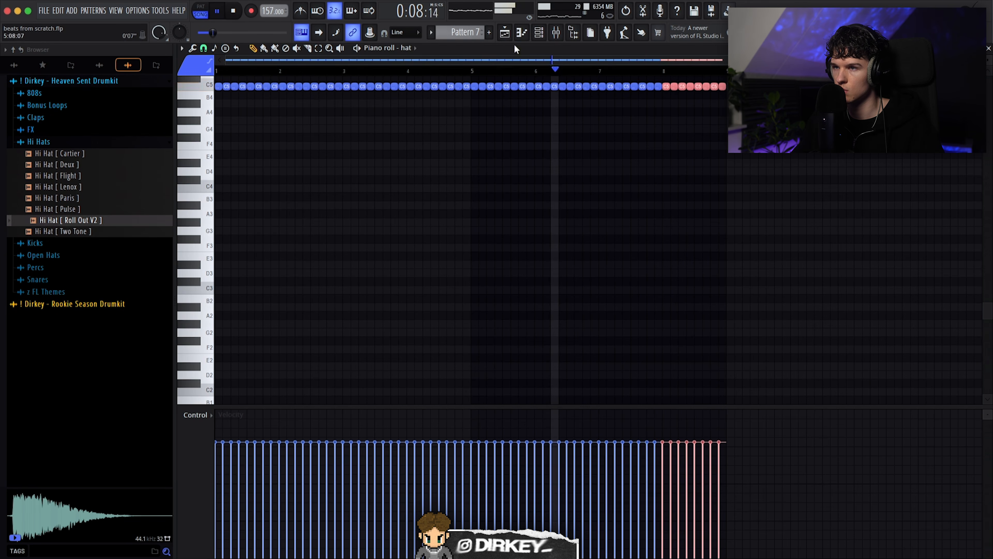
Fine-tune the hat sample in its channel settings.
{"action": "key", "text": "F6"}
{"action": "left_click", "coordinate": [398, 480]}
{"action": "left_click_drag", "start_coordinate": [423, 325], "coordinate": [423, 321]}
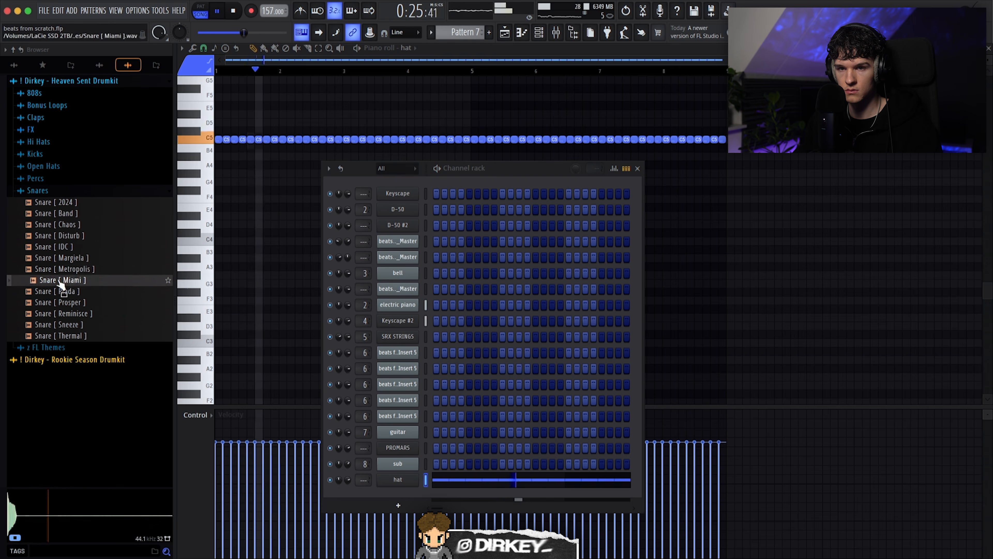
Audition the Heaven Sent snares and add Snare [ Sneeze ] as a new channel below the hat.
{"action": "left_click", "coordinate": [68, 302]}
{"action": "left_click", "coordinate": [71, 325]}
{"action": "left_click", "coordinate": [74, 271]}
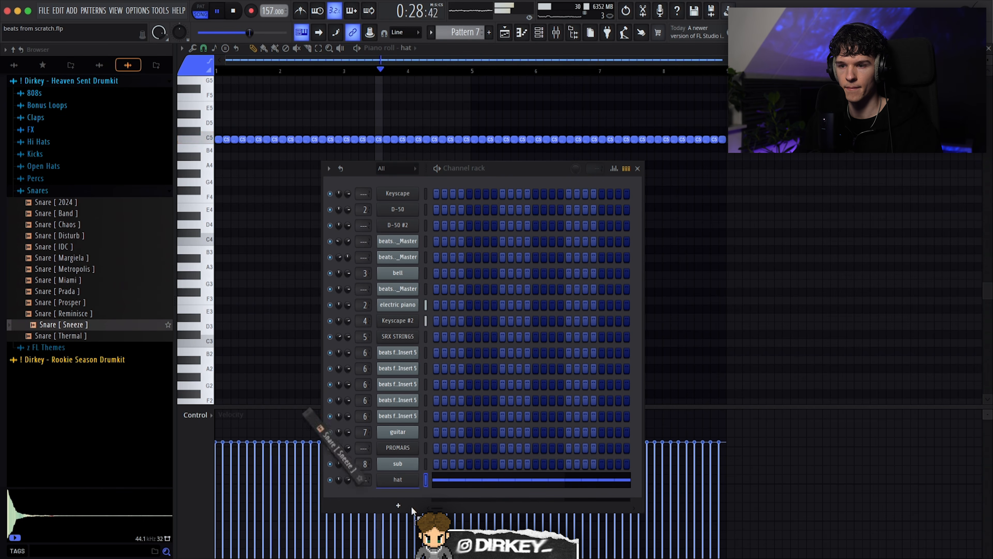
{"action": "left_click_drag", "start_coordinate": [412, 507], "coordinate": [399, 502]}
Place a C5 snare note on the third beat of bar 1 and repeat it in every bar through bar 8.
{"action": "right_click", "coordinate": [396, 496]}
{"action": "left_click", "coordinate": [435, 409]}
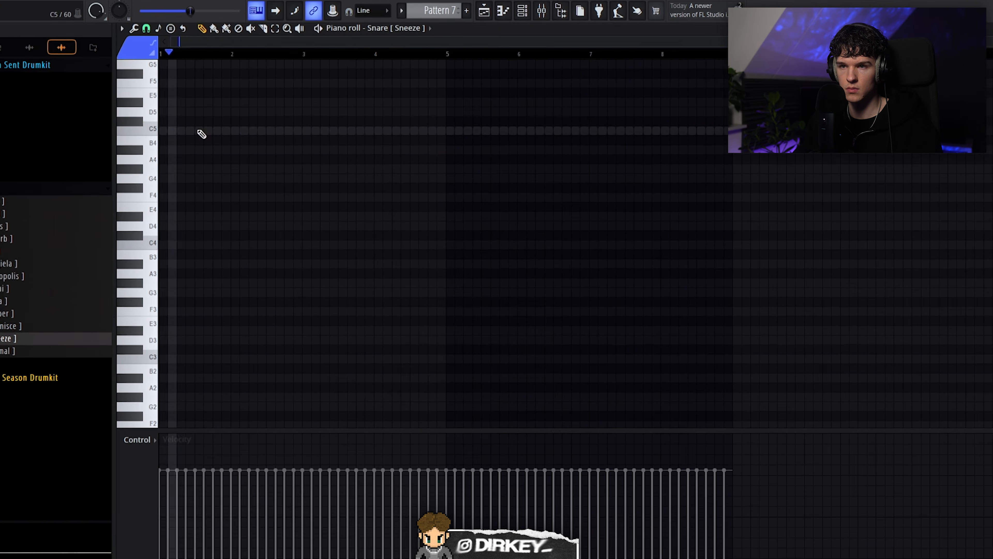
{"action": "left_click", "coordinate": [198, 131]}
{"action": "key", "text": "shift+d"}
{"action": "left_click_drag", "start_coordinate": [230, 52], "coordinate": [162, 52]}
{"action": "key", "text": "ctrl+b"}
{"action": "key", "text": "ctrl+b"}
{"action": "key", "text": "ctrl+b"}
{"action": "key", "text": "ctrl+b"}
{"action": "key", "text": "ctrl+b"}
{"action": "key", "text": "ctrl+b"}
{"action": "key", "text": "ctrl+b"}
{"action": "key", "text": "ctrl+d"}
Raise the Out fade of Snare [ Sneeze ] in its sampler settings.
{"action": "key", "text": "F6"}
{"action": "left_click", "coordinate": [298, 558]}
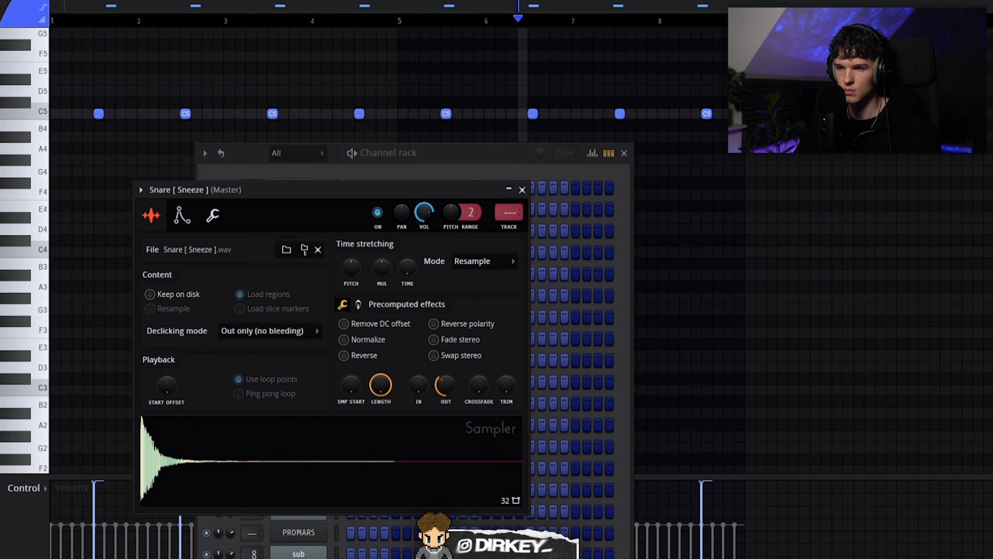
{"action": "key", "text": "Escape"}
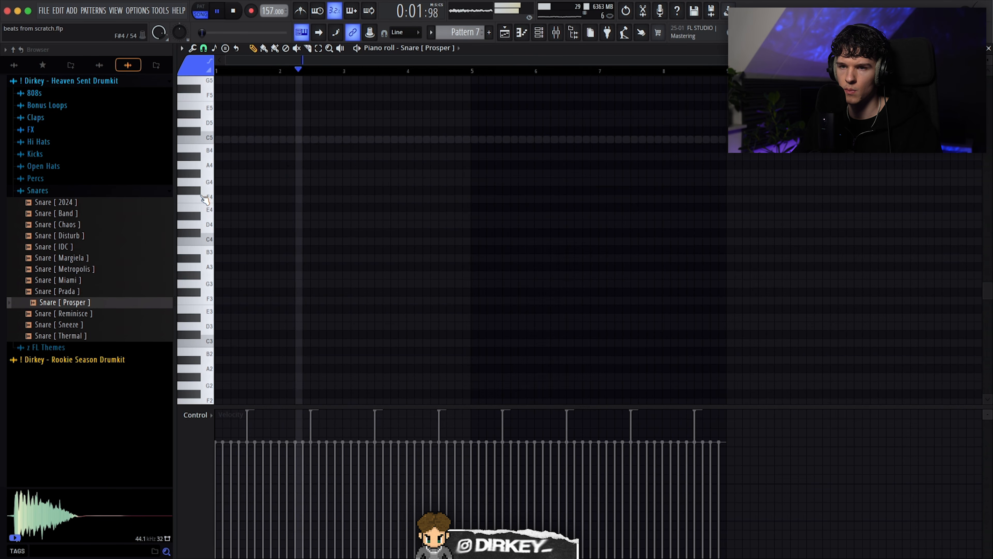
Place three consecutive F4 notes for Snare [ Prosper ] at the end of bar 4 and reduce their velocity.
{"action": "left_click", "coordinate": [448, 199]}
{"action": "key", "text": "super+b"}
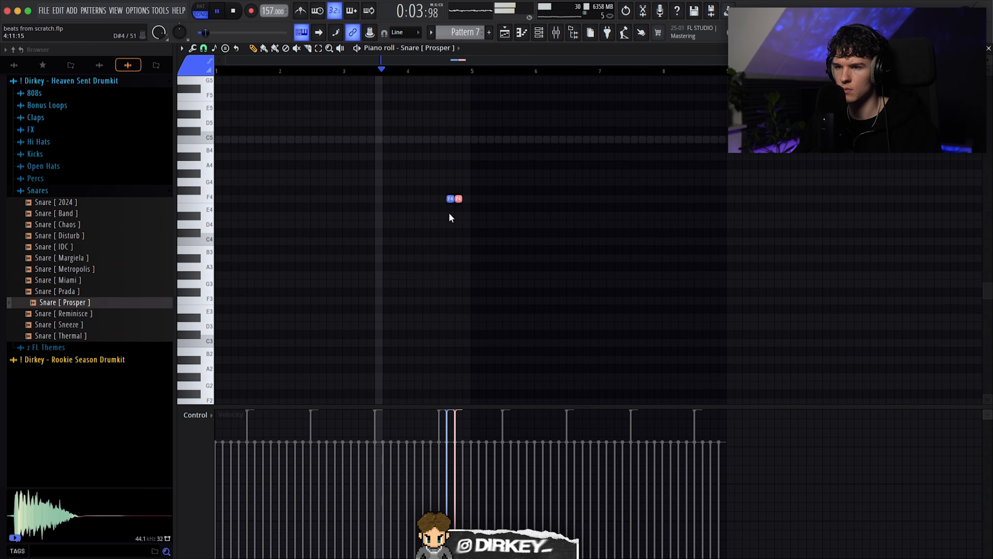
{"action": "key", "text": "super+b"}
{"action": "key", "text": "super+a"}
{"action": "scroll", "coordinate": [457, 234], "scroll_direction": "down", "scroll_amount": 5}
{"action": "key", "text": "super+d"}
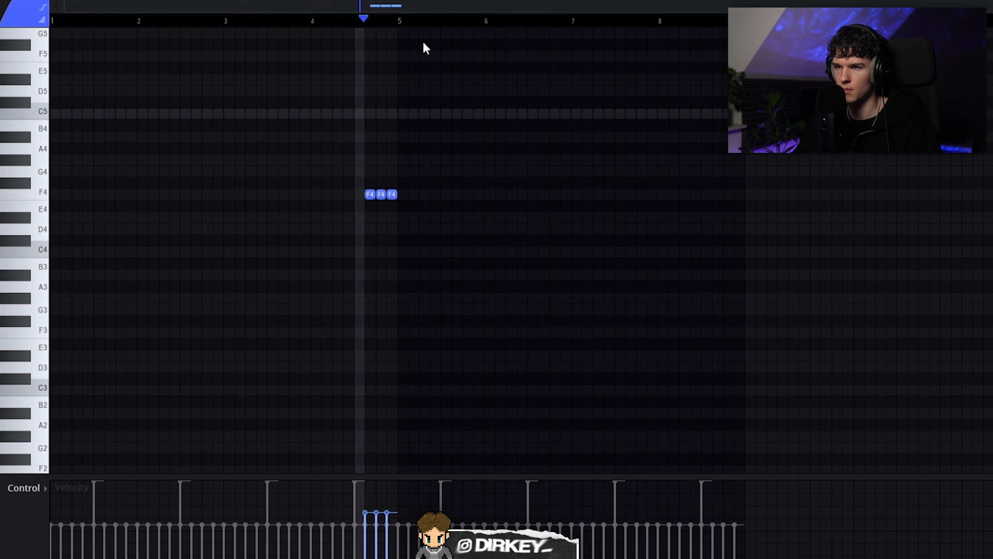
Duplicate the three-note snare fill to the end of bar 8 and transpose both fills up to G#4.
{"action": "key", "text": "super+a"}
{"action": "key", "text": "super+b"}
{"action": "key", "text": "super+d"}
{"action": "key", "text": "super+a"}
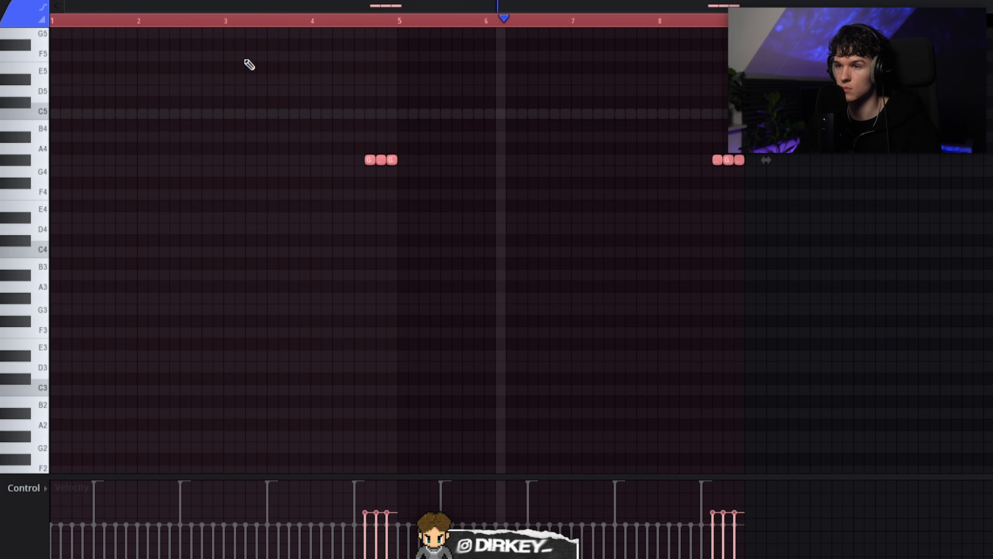
{"action": "key", "text": "super+d"}
Lower the Snare [ Prosper ] channel's volume to 53% and rename it snare2.
{"action": "key", "text": "F6"}
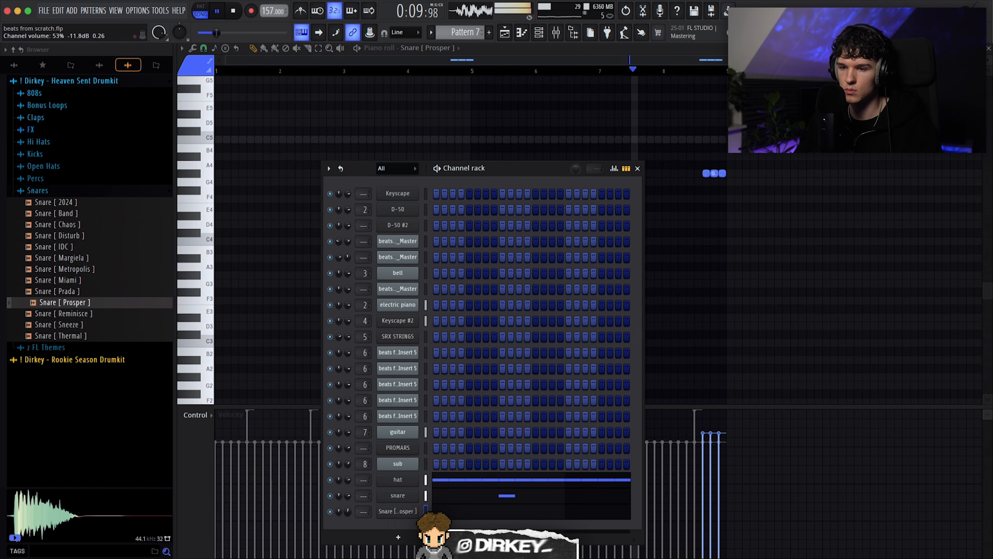
{"action": "middle_click", "coordinate": [353, 557]}
{"action": "type", "text": "snare2"}
{"action": "key", "text": "Return"}
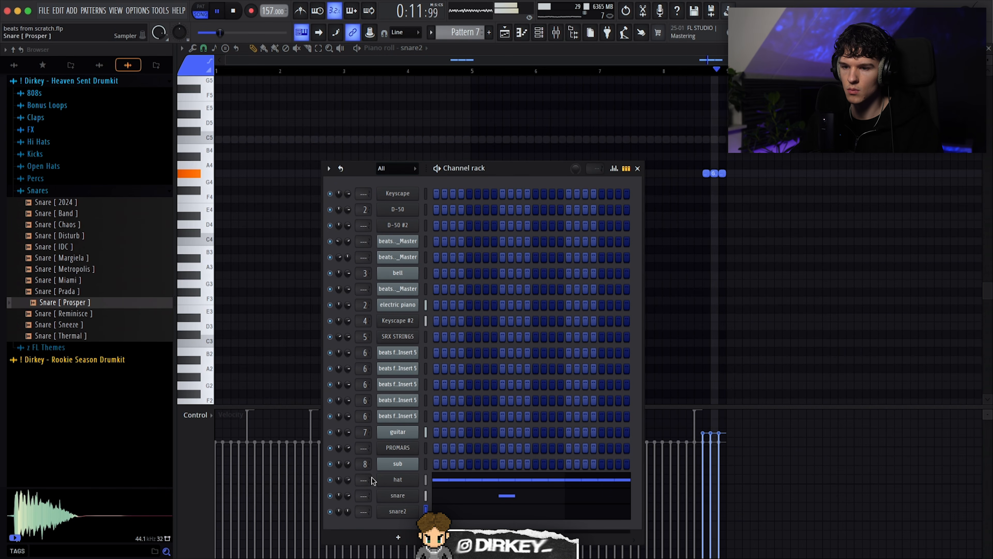
Set the snare2 channel's volume to 58%.
{"action": "key", "text": "F6"}
{"action": "key", "text": "F6"}
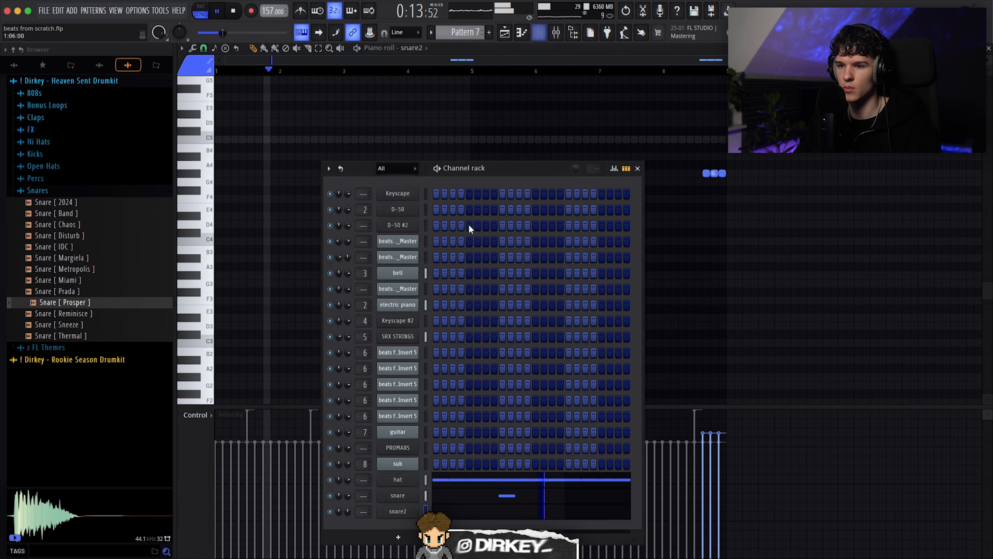
{"action": "left_click", "coordinate": [398, 511]}
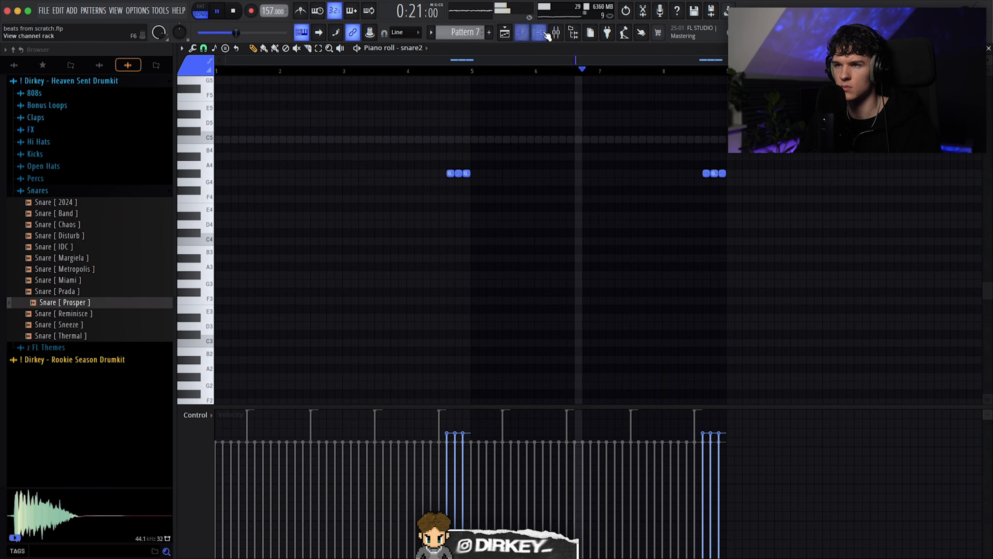
{"action": "key", "text": "F6"}
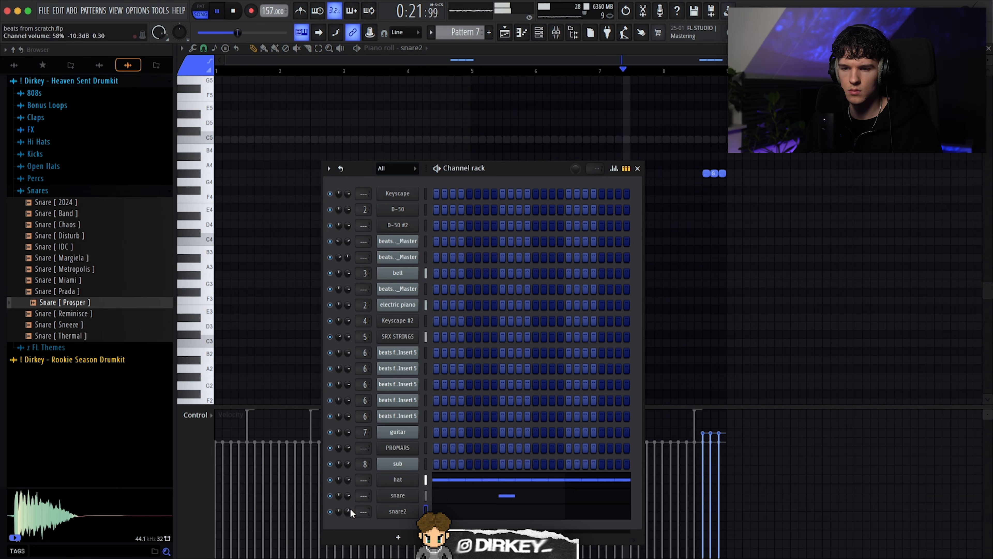
{"action": "key", "text": "F6"}
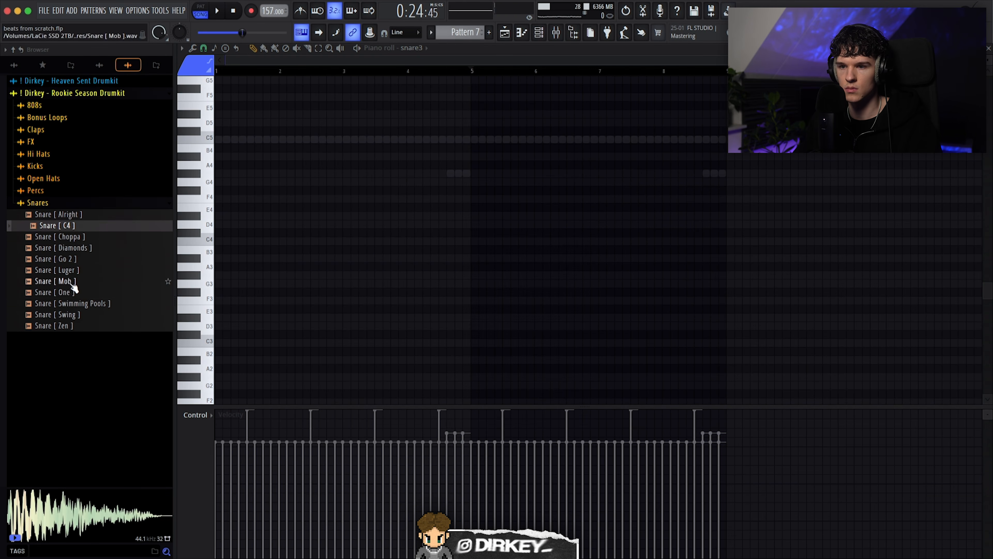
Preview Snare [ One ] and place two C5 snare3 notes, at the end of bar 1 and early in bar 2.
{"action": "left_click", "coordinate": [73, 292]}
{"action": "scroll", "coordinate": [340, 240], "scroll_direction": "up", "scroll_amount": 3}
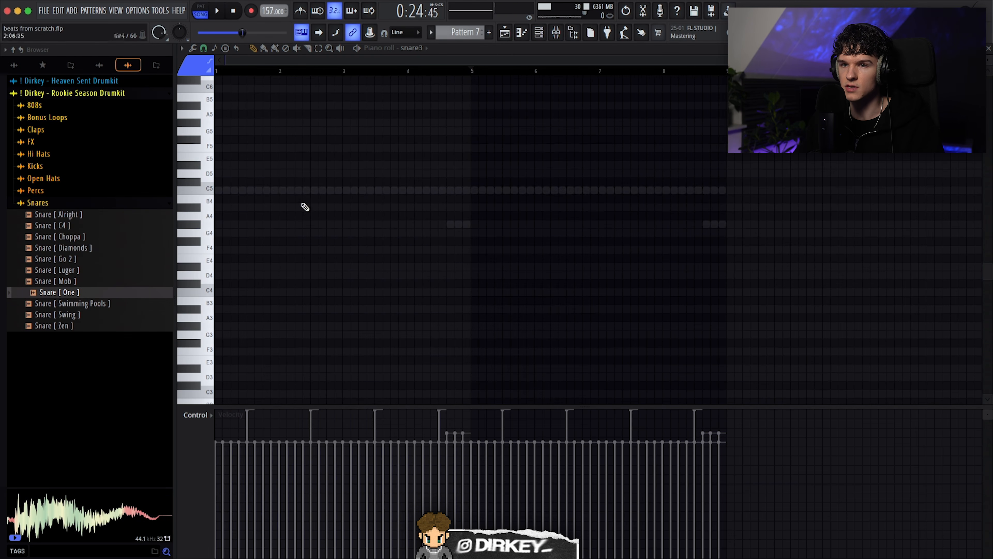
{"action": "left_click", "coordinate": [274, 190]}
{"action": "left_click", "coordinate": [290, 190]}
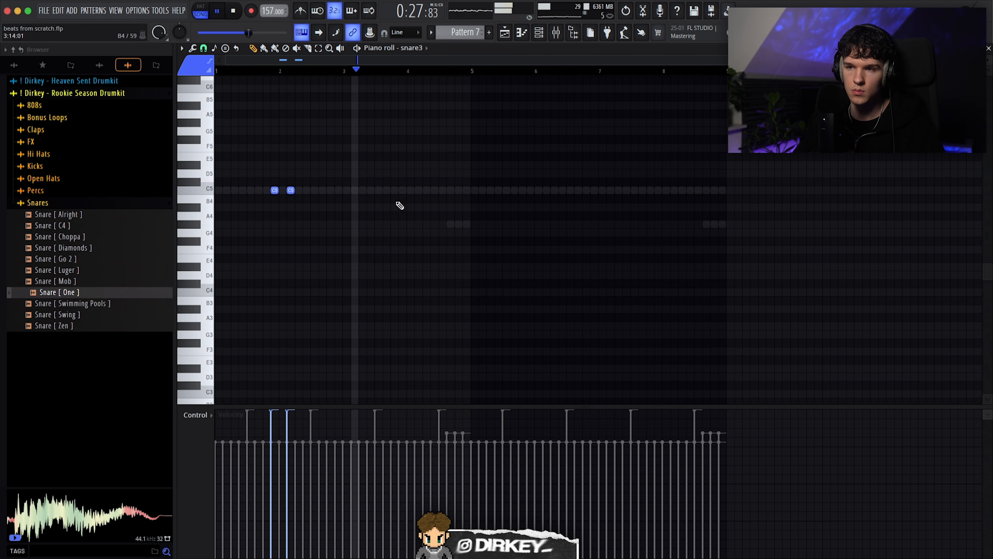
Add C5 snare3 notes early in bars 4 and 1 and repeat the pattern in bars 5 to 8.
{"action": "left_click", "coordinate": [418, 191]}
{"action": "key", "text": "ctrl+a"}
{"action": "key", "text": "ctrl+b"}
{"action": "key", "text": "F6"}
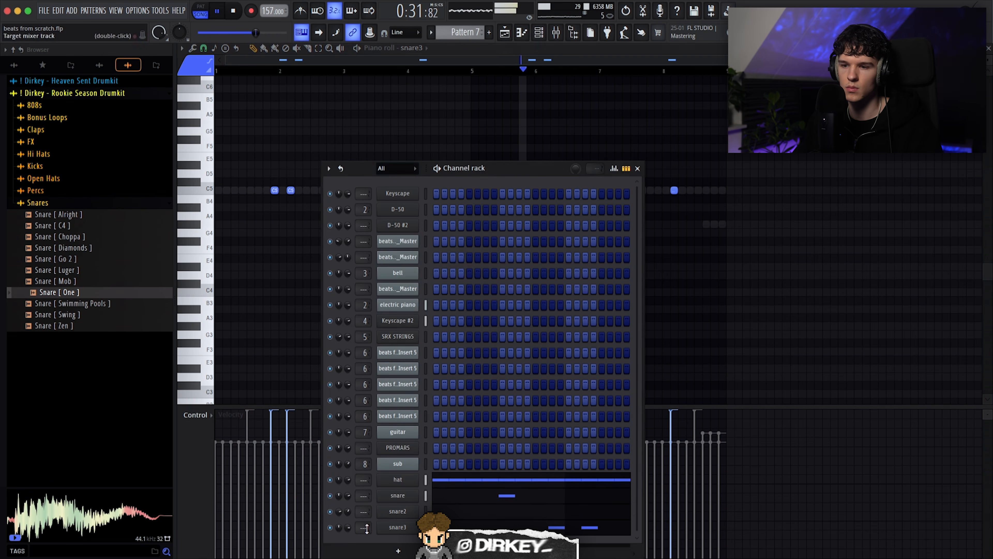
{"action": "key", "text": "F6"}
{"action": "left_click", "coordinate": [227, 191]}
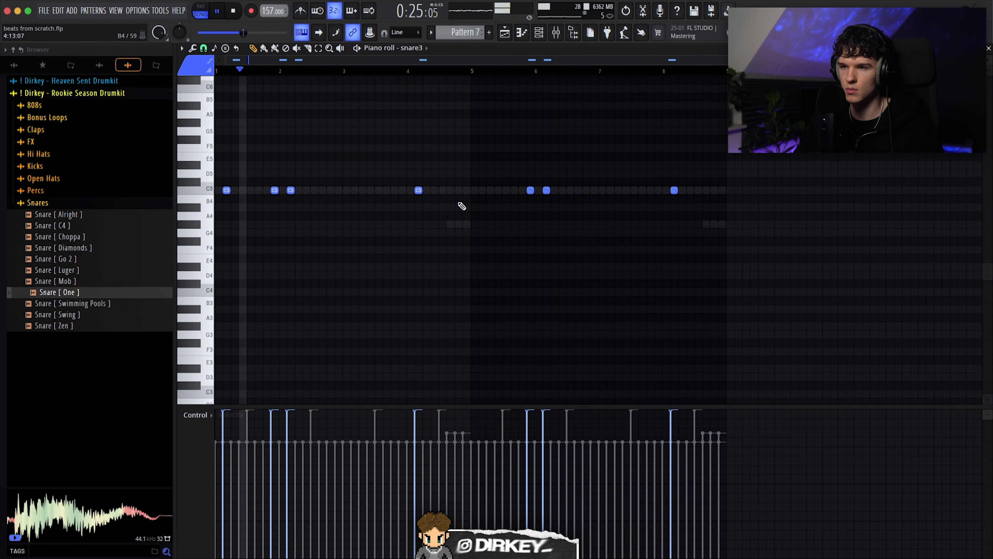
Preview Snare [ 2024 ] from the Heaven Sent kit and set the snare3 channel's volume to 70%.
{"action": "left_click", "coordinate": [35, 82]}
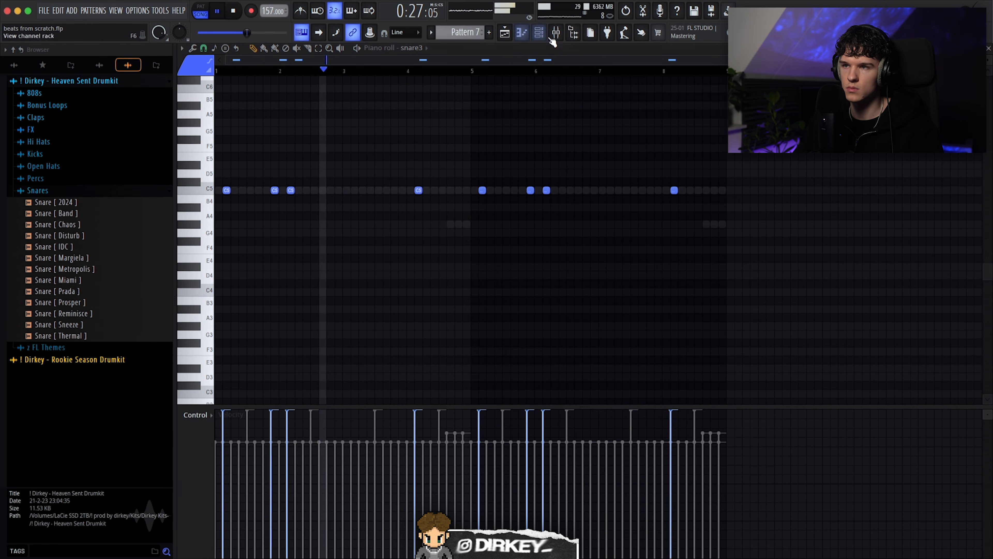
{"action": "left_click", "coordinate": [541, 35]}
{"action": "left_click_drag", "start_coordinate": [63, 210], "coordinate": [348, 336]}
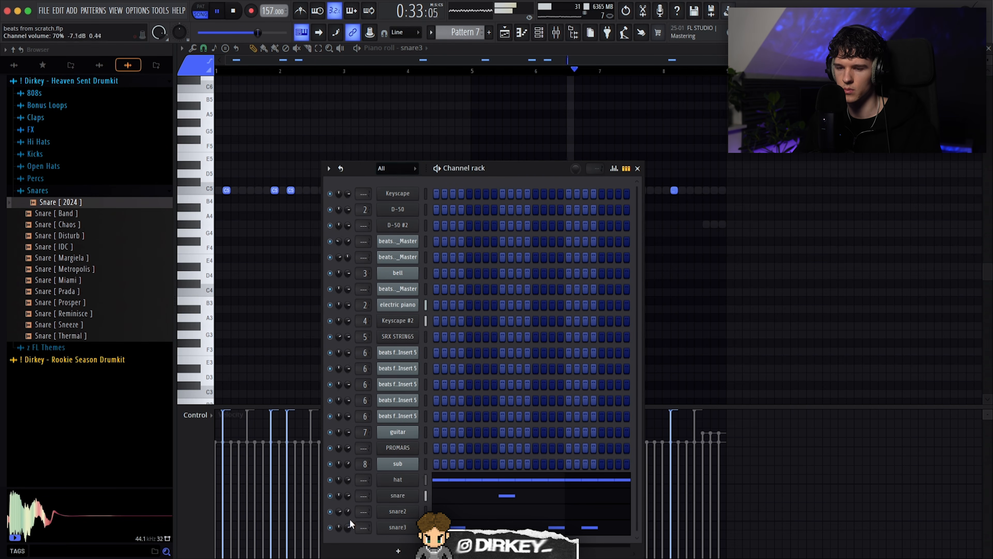
{"action": "key", "text": "F6"}
{"action": "scroll", "coordinate": [503, 298], "scroll_direction": "up", "scroll_amount": 2}
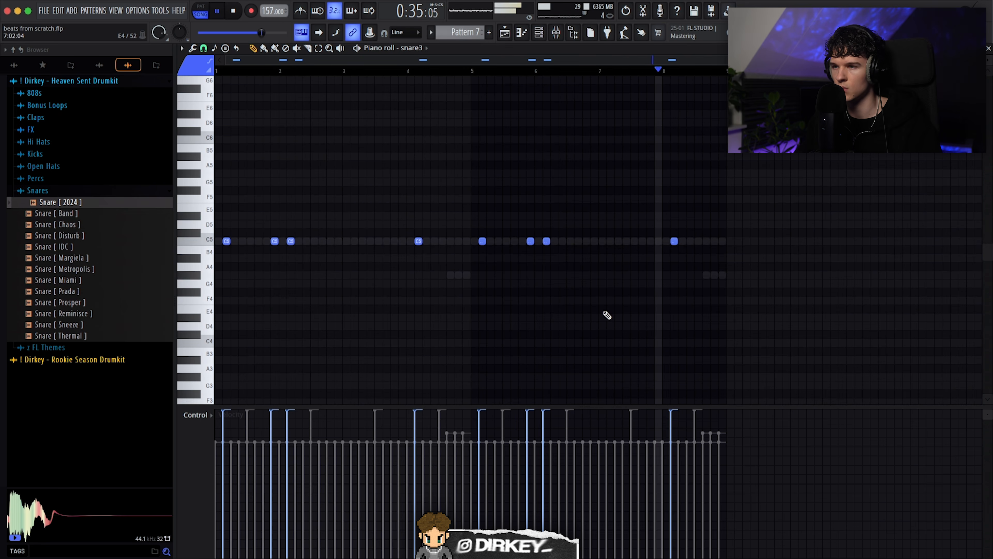
{"action": "scroll", "coordinate": [665, 77], "scroll_direction": "up", "scroll_amount": 3}
Place C5 open hat notes in bars 1, 3 and 4 and duplicate the pattern into bars 5 to 8.
{"action": "key", "text": "space"}
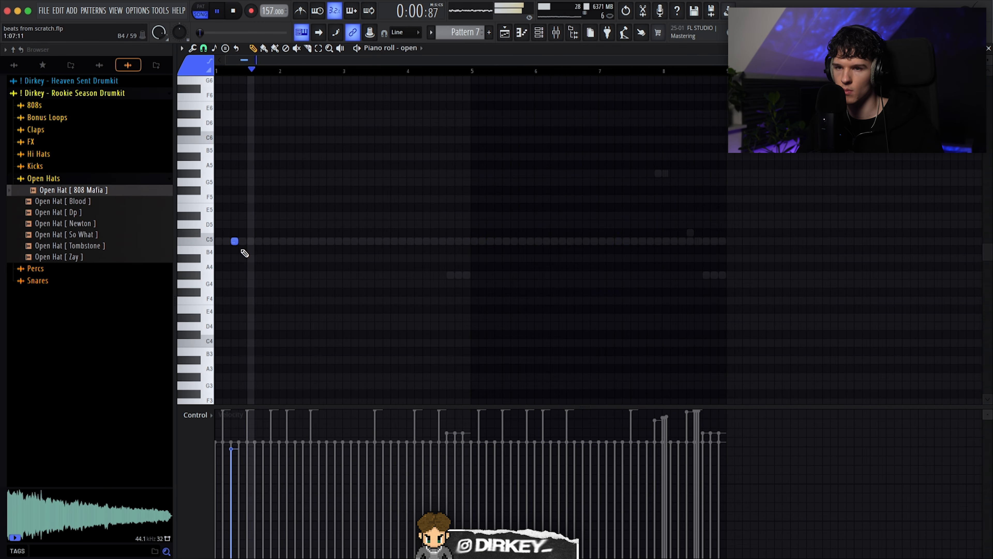
{"action": "left_click", "coordinate": [362, 241]}
{"action": "left_click", "coordinate": [442, 241]}
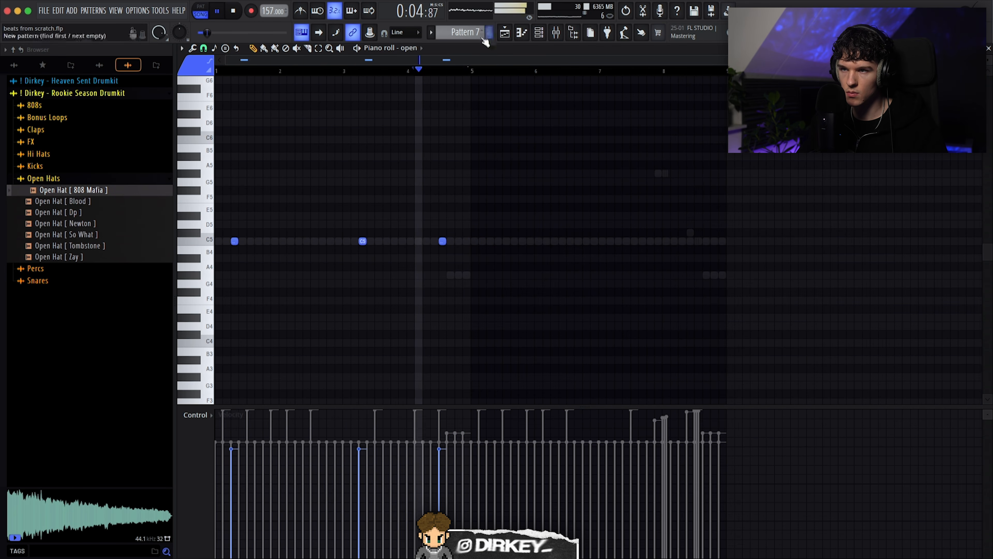
{"action": "key", "text": "ctrl+a"}
{"action": "key", "text": "ctrl+b"}
{"action": "key", "text": "ctrl+d"}
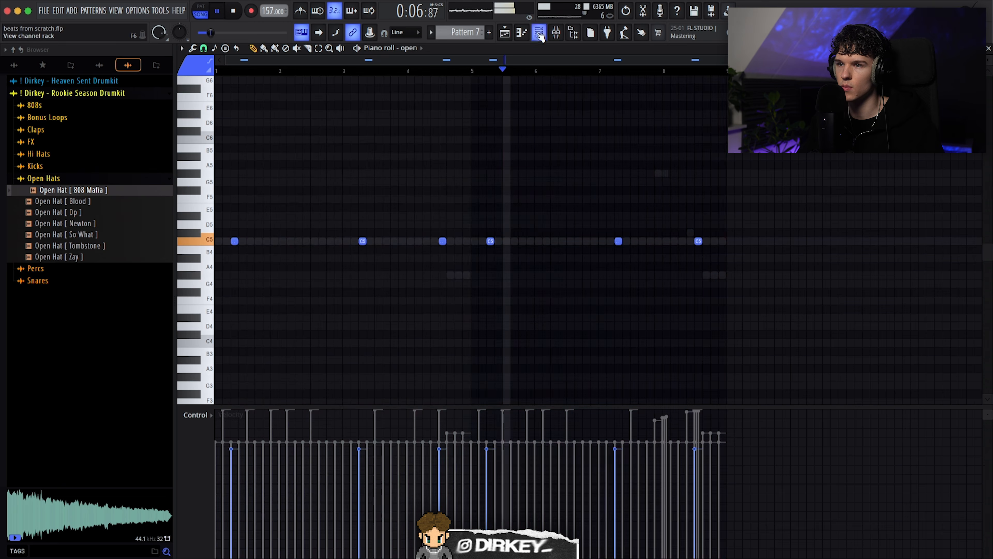
Preview the Heaven Sent 808 samples and load ! 808 [ Spinz ] into a new 808 channel above hat.
{"action": "key", "text": "F6"}
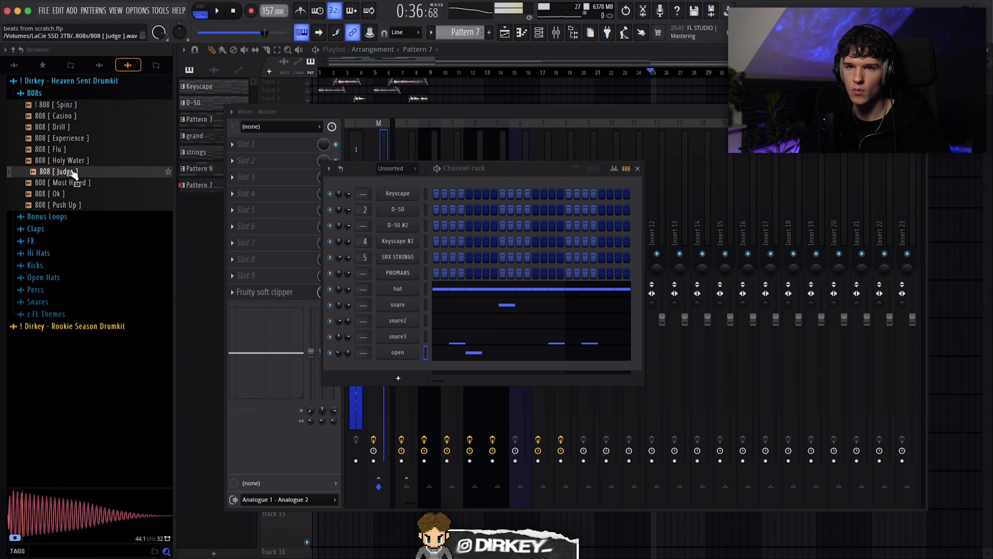
{"action": "left_click", "coordinate": [63, 138]}
{"action": "left_click", "coordinate": [61, 116]}
{"action": "left_click", "coordinate": [57, 127]}
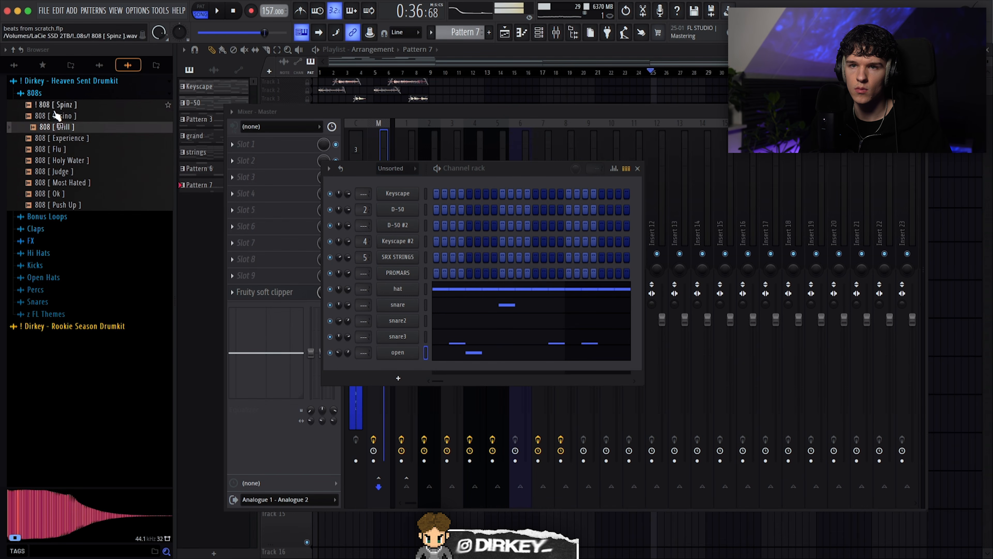
{"action": "left_click", "coordinate": [46, 105]}
{"action": "left_click_drag", "start_coordinate": [396, 285], "coordinate": [397, 267]}
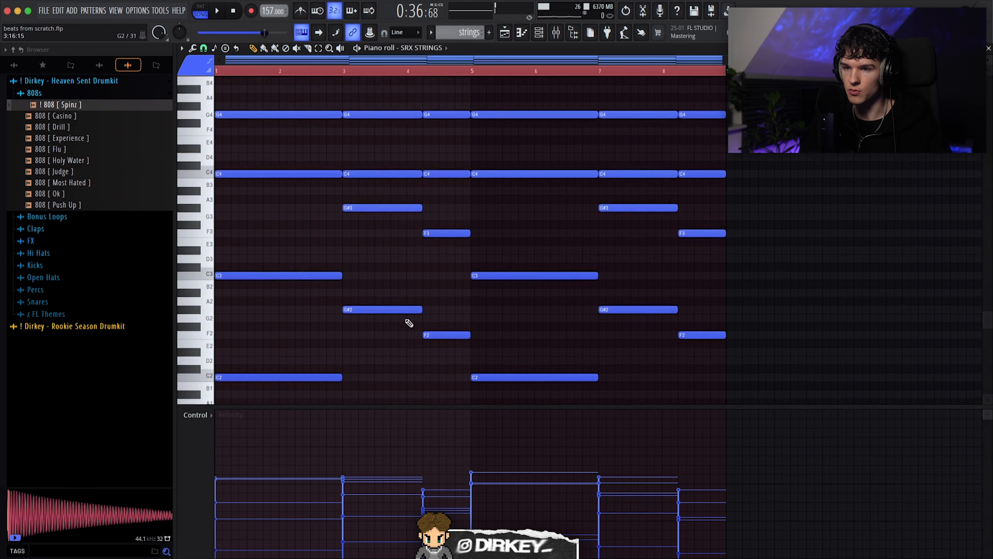
Copy the C3, G#2 and F2 line from the strings pattern into the 808 channel's piano roll in Pattern 7.
{"action": "left_click_drag", "start_coordinate": [288, 248], "coordinate": [685, 346]}
{"action": "key", "text": "F5"}
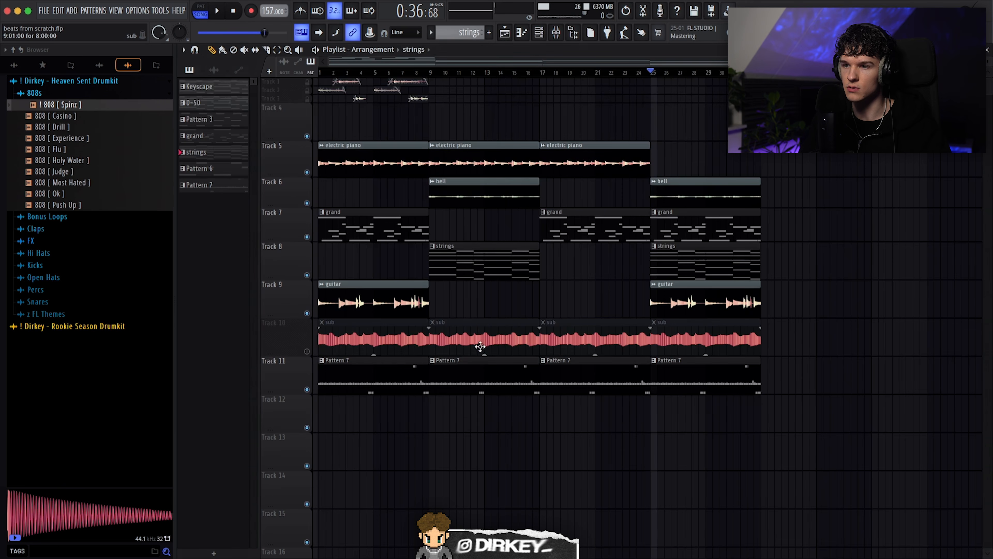
{"action": "left_click", "coordinate": [536, 38]}
{"action": "right_click", "coordinate": [399, 293]}
{"action": "left_click", "coordinate": [436, 288]}
{"action": "key", "text": "super+v"}
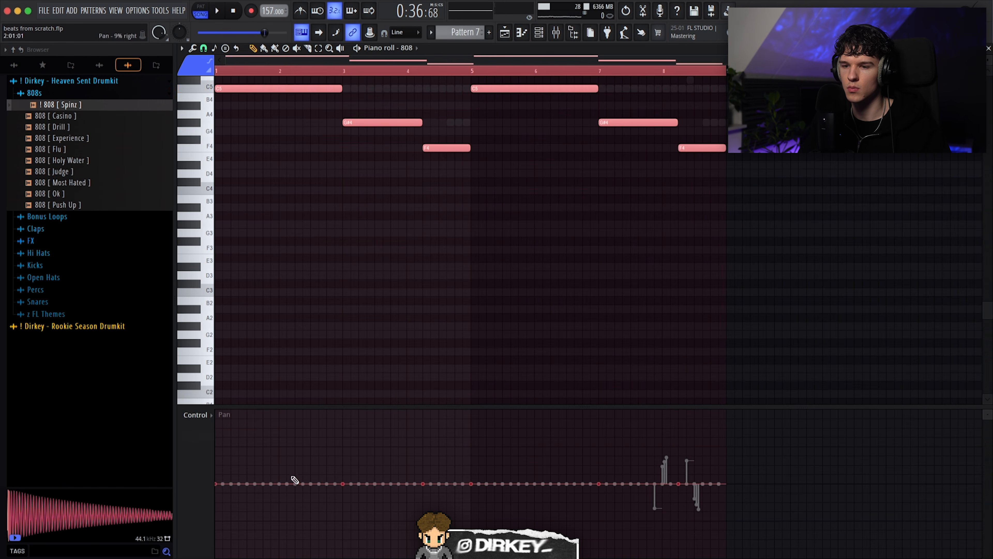
{"action": "key", "text": "ctrl+d"}
{"action": "scroll", "coordinate": [426, 279], "scroll_direction": "up", "scroll_amount": 5}
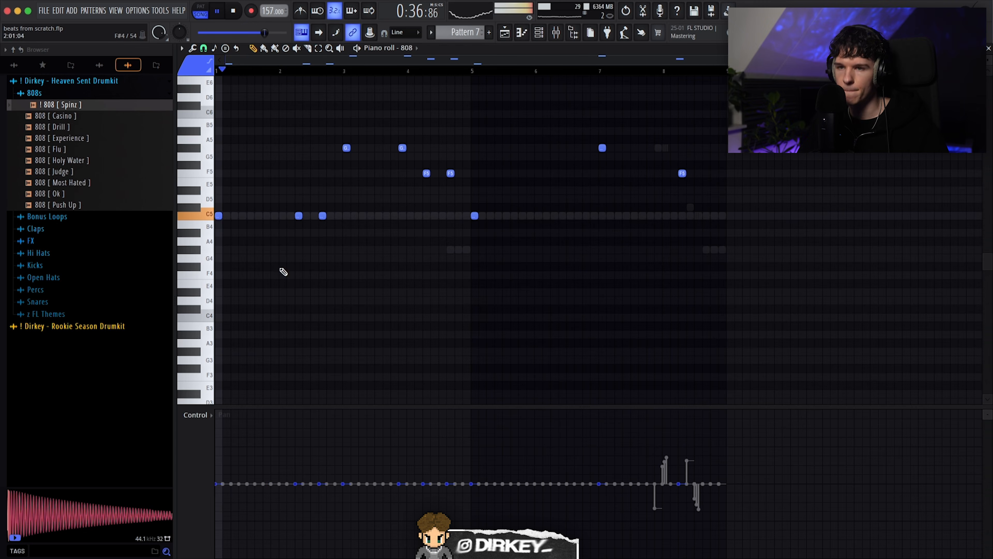
Add an 808 note early in bar 2, lowered to G#4, and display note velocity in the control lane.
{"action": "left_click", "coordinate": [291, 216]}
{"action": "left_click", "coordinate": [200, 417]}
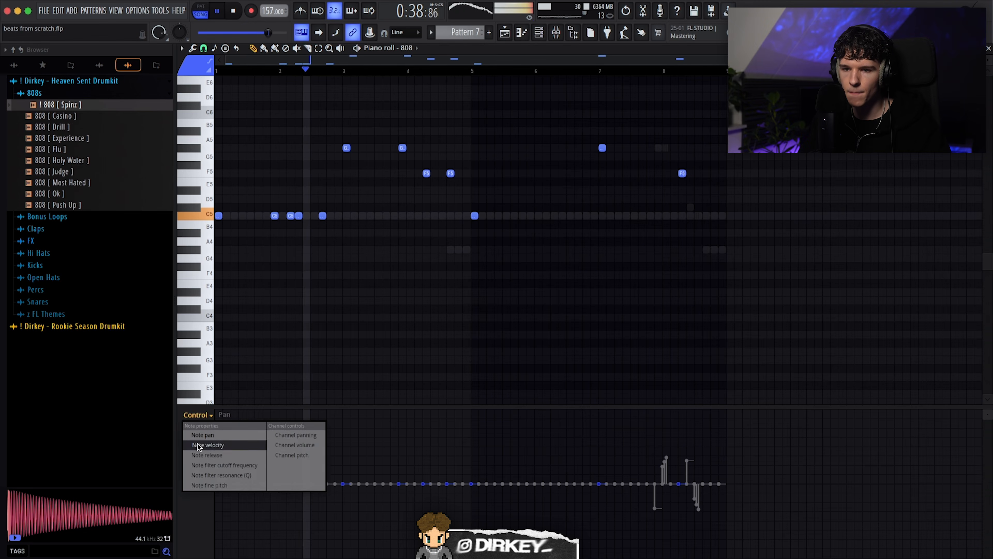
{"action": "left_click", "coordinate": [199, 446]}
{"action": "key", "text": "space"}
{"action": "key", "text": "space"}
{"action": "left_click_drag", "start_coordinate": [295, 447], "coordinate": [289, 471]}
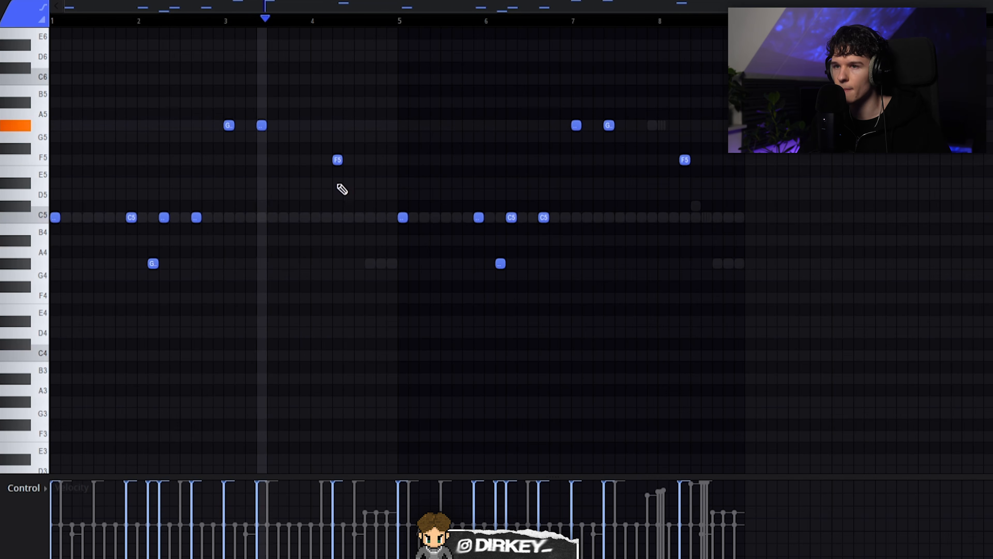
Add two F5 808 notes at the end of bar 4 and try an extra passing note in bar 2.
{"action": "left_click", "coordinate": [370, 161]}
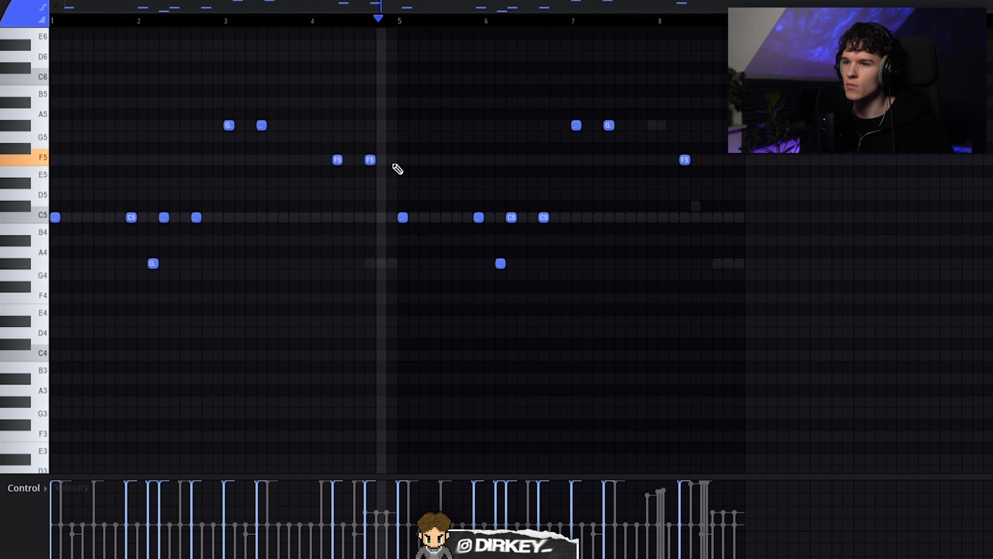
{"action": "left_click", "coordinate": [392, 161]}
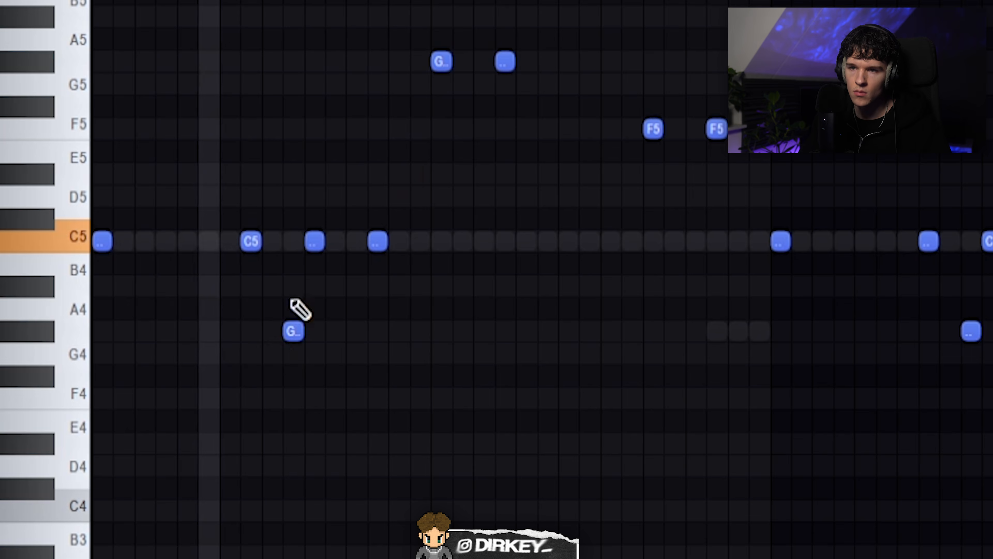
{"action": "left_click", "coordinate": [282, 232]}
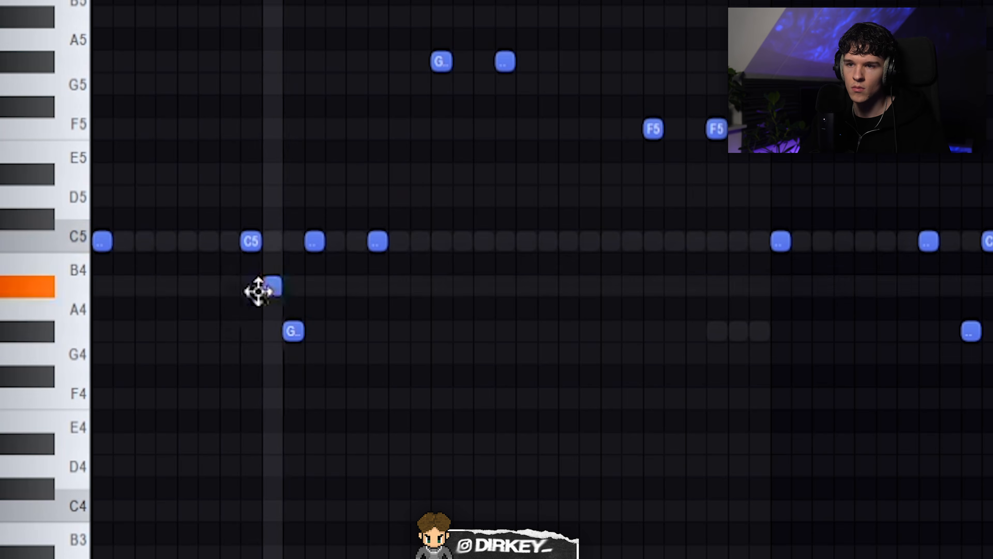
{"action": "right_click", "coordinate": [283, 234]}
{"action": "key", "text": "space"}
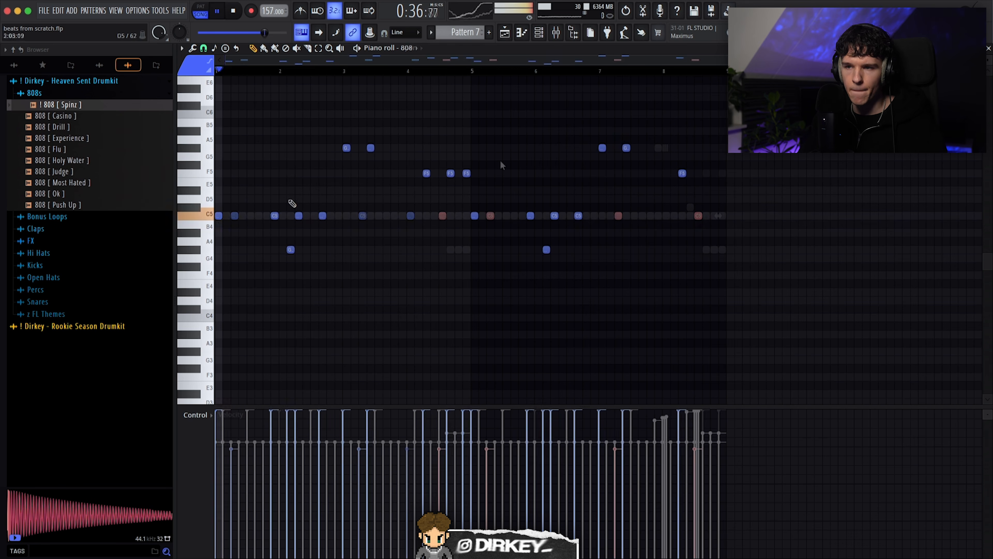
Delete the open hat notes from late bar 4 onward and repeat the remaining pattern in bars 5 to 8.
{"action": "left_click_drag", "start_coordinate": [850, 188], "coordinate": [416, 250]}
{"action": "key", "text": "Delete"}
{"action": "left_click_drag", "start_coordinate": [436, 190], "coordinate": [389, 242]}
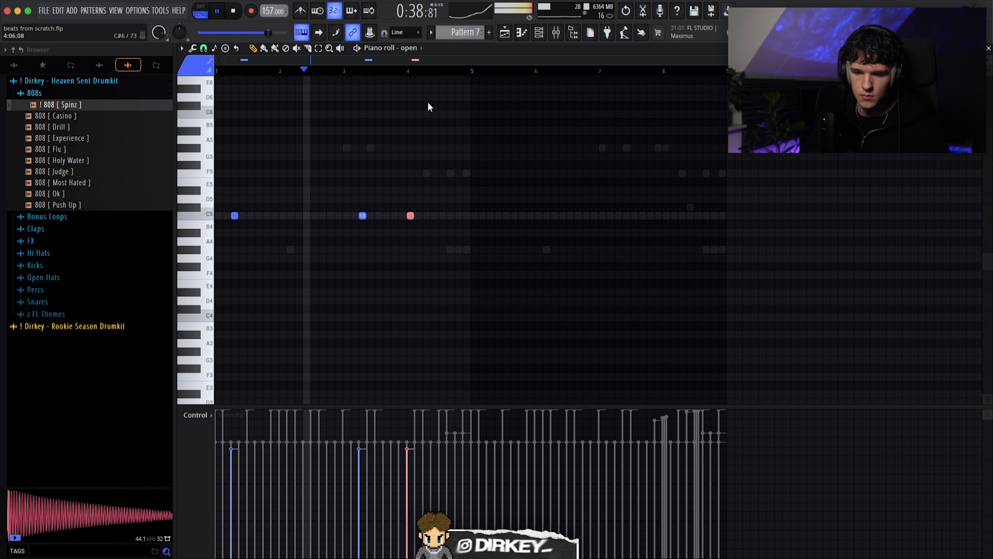
{"action": "left_click_drag", "start_coordinate": [472, 72], "coordinate": [110, 74]}
{"action": "key", "text": "ctrl+b"}
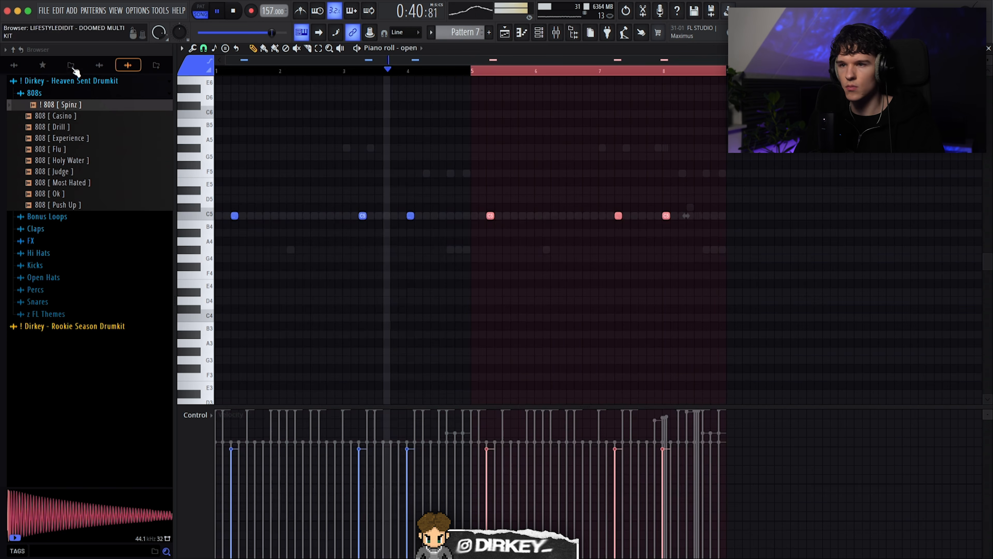
{"action": "key", "text": "ctrl+d"}
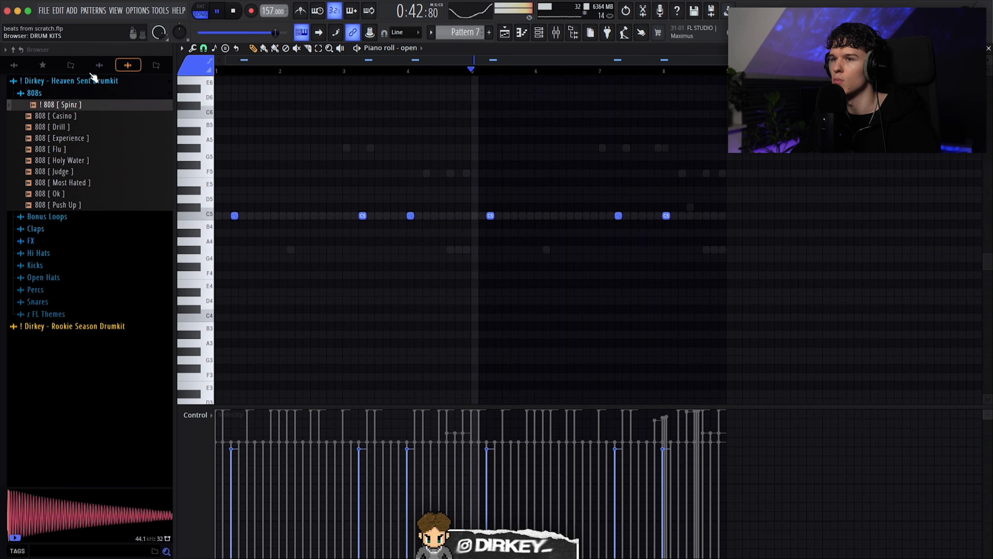
Vary the hat note velocities slightly and duplicate the bars 1 to 4 hat pattern into bars 5 to 8.
{"action": "scroll", "coordinate": [415, 54], "scroll_direction": "up", "scroll_amount": 4}
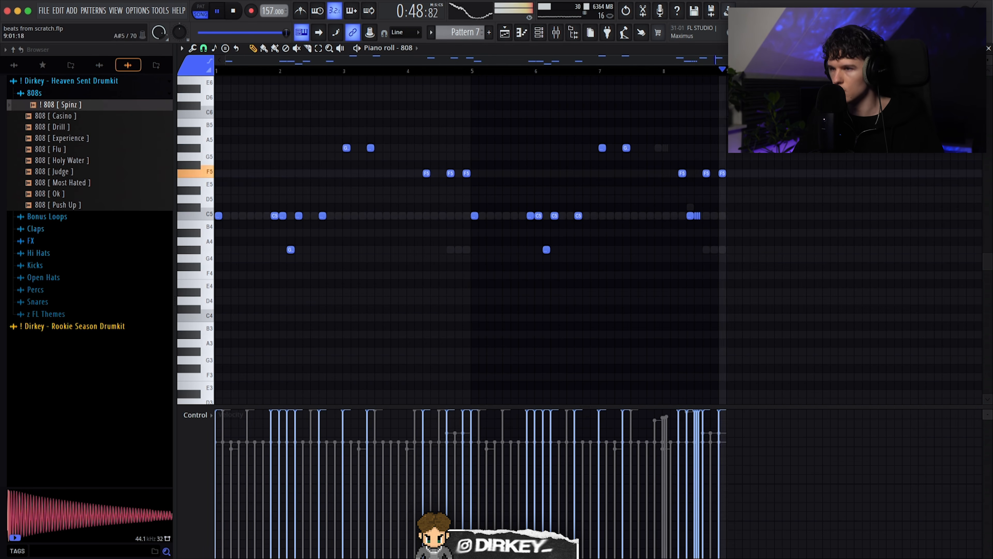
{"action": "key", "text": "F6"}
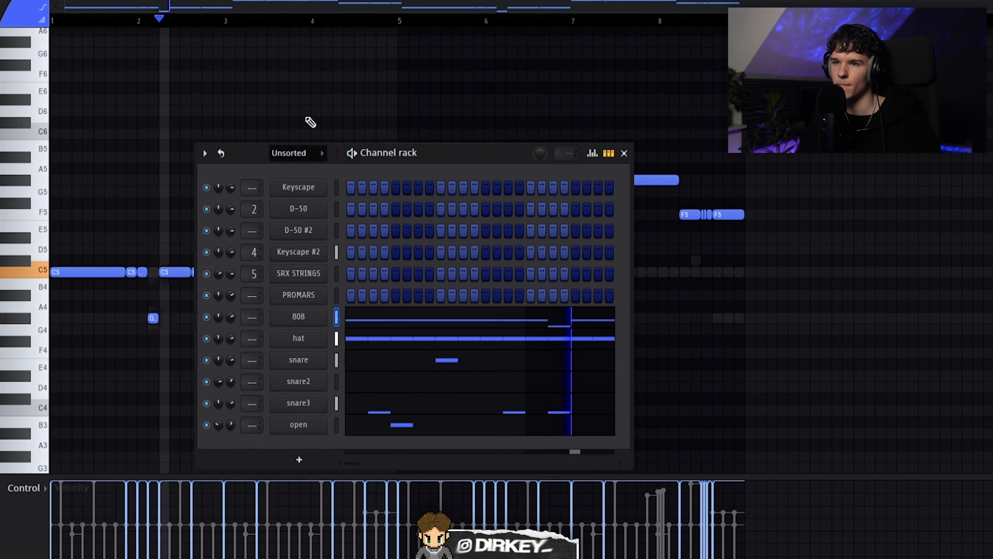
{"action": "key", "text": "F6"}
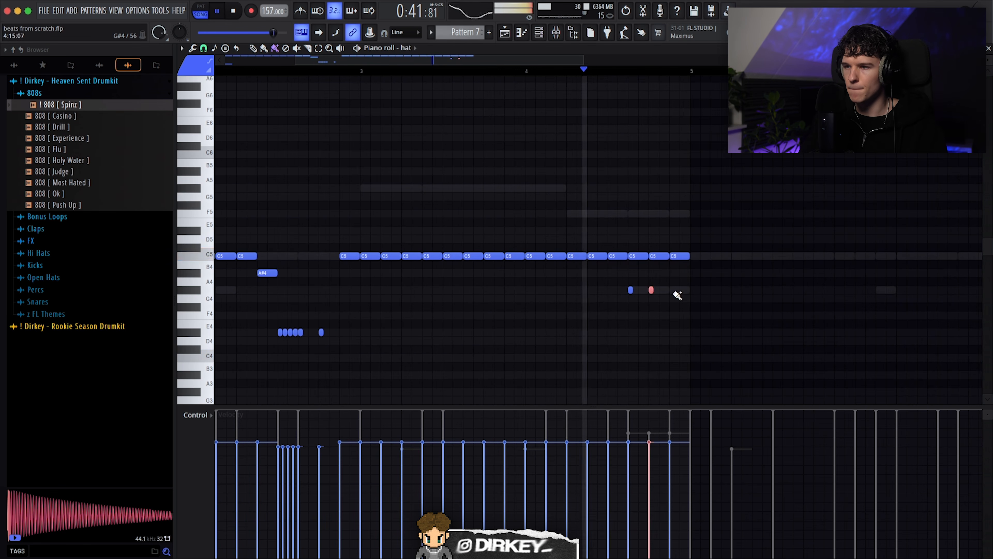
{"action": "left_click", "coordinate": [195, 415]}
{"action": "left_click", "coordinate": [299, 450]}
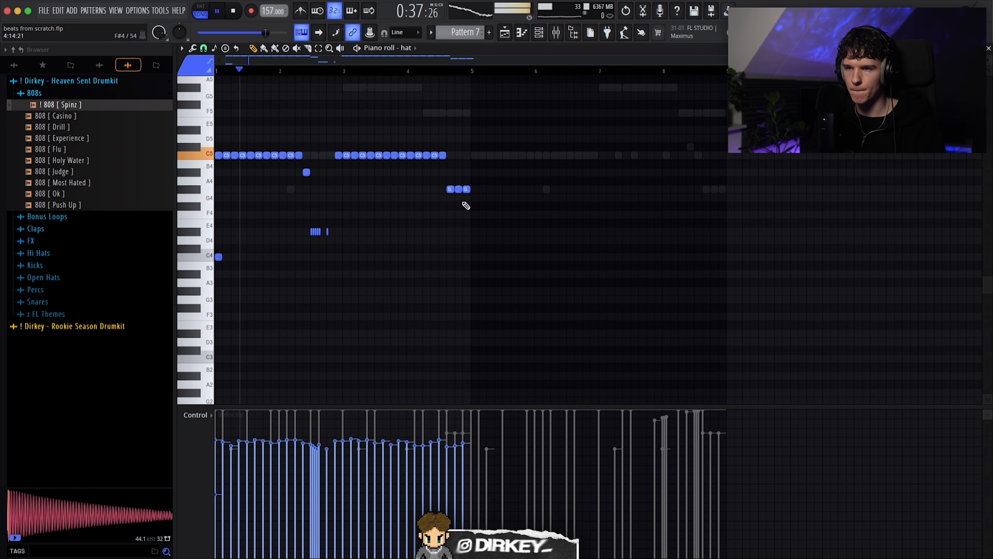
{"action": "key", "text": "super+b"}
{"action": "key", "text": "super+d"}
Set the hat channel's volume to 73% and lower its last three notes in bar 8 to F#4.
{"action": "left_click", "coordinate": [538, 33]}
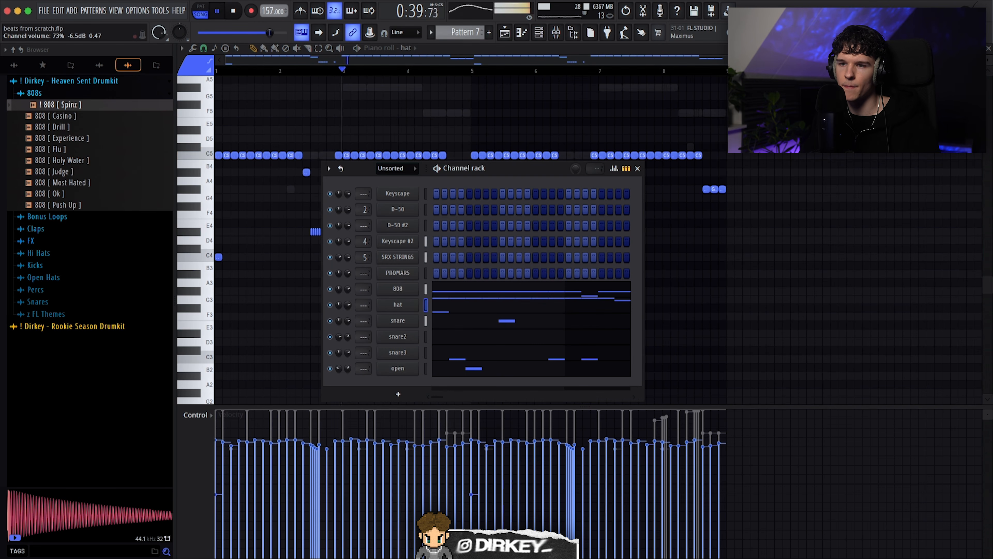
{"action": "left_click", "coordinate": [48, 291]}
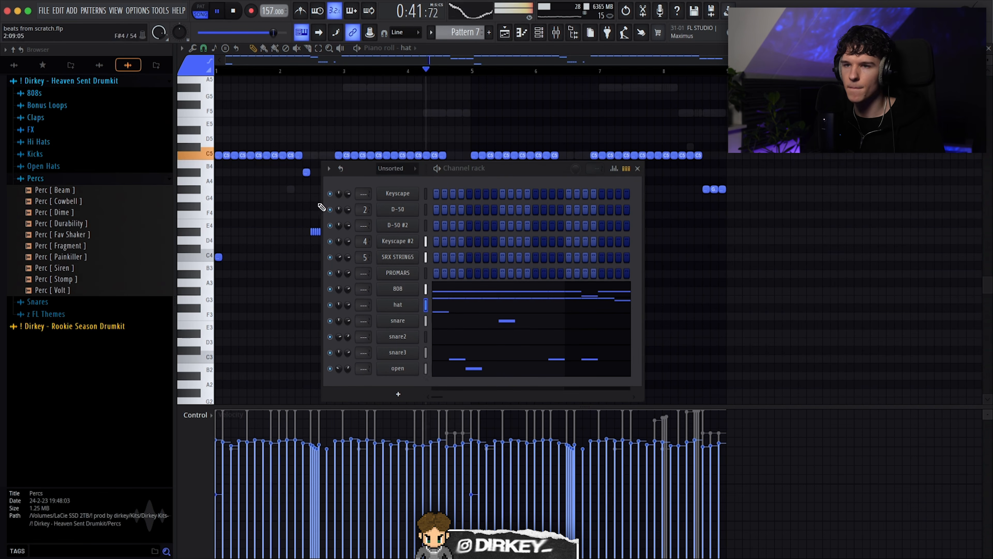
{"action": "key", "text": "F6"}
{"action": "left_click", "coordinate": [750, 238]}
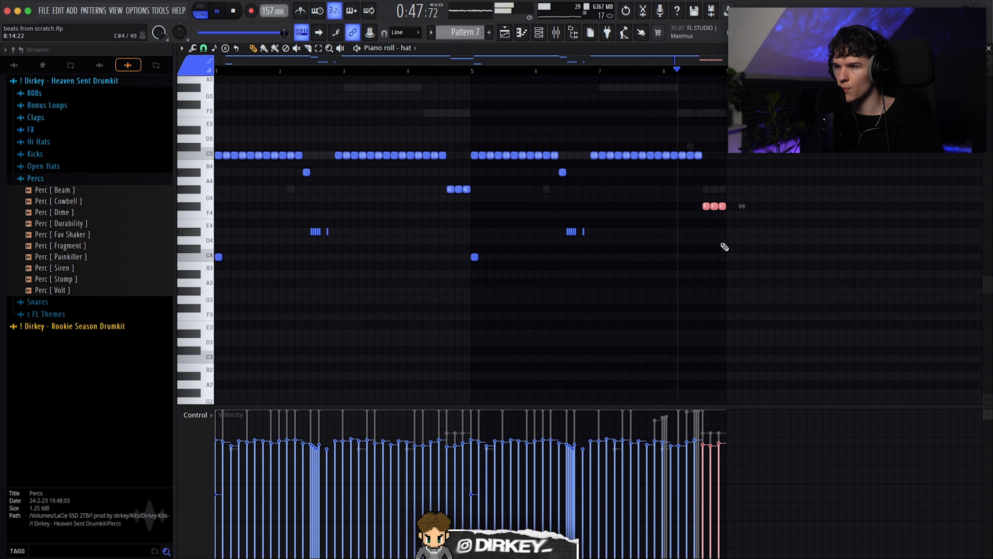
Preview the Heaven Sent percs and load Perc [ Cowbell ] into a new channel below open.
{"action": "left_click", "coordinate": [541, 33]}
{"action": "left_click", "coordinate": [62, 283]}
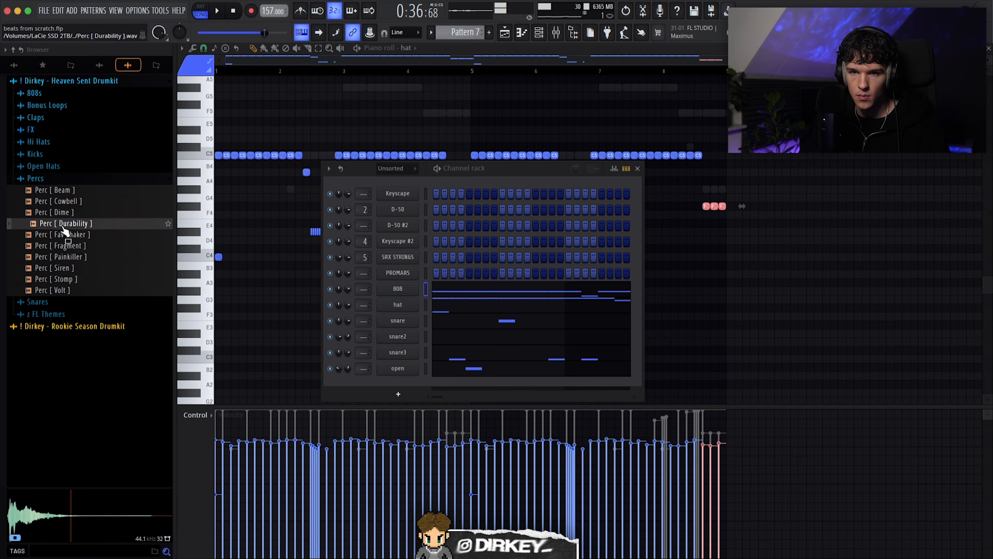
{"action": "left_click_drag", "start_coordinate": [397, 371], "coordinate": [396, 373]}
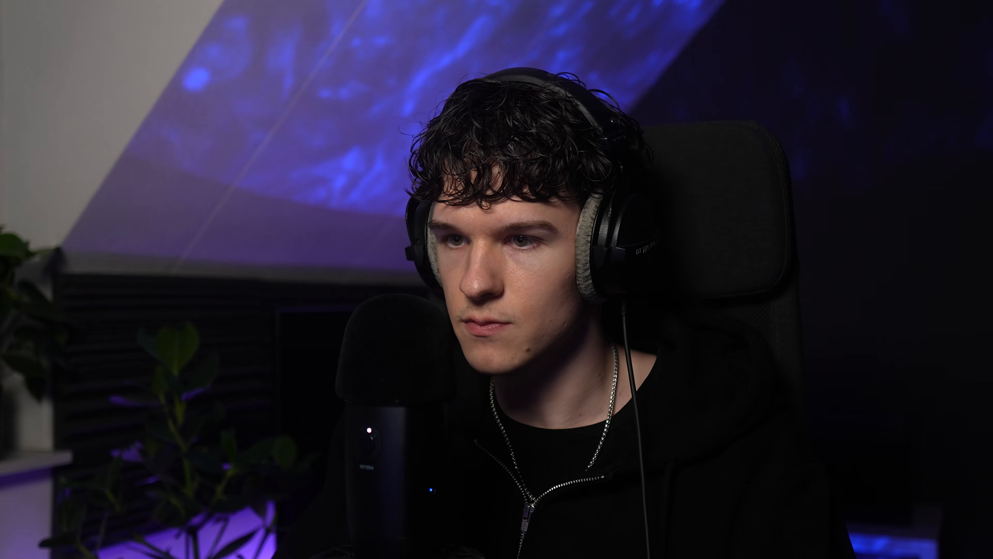
Set the Perc [ Cowbell ] channel's volume to 68% and rename it cowbell.
{"action": "key", "text": "space"}
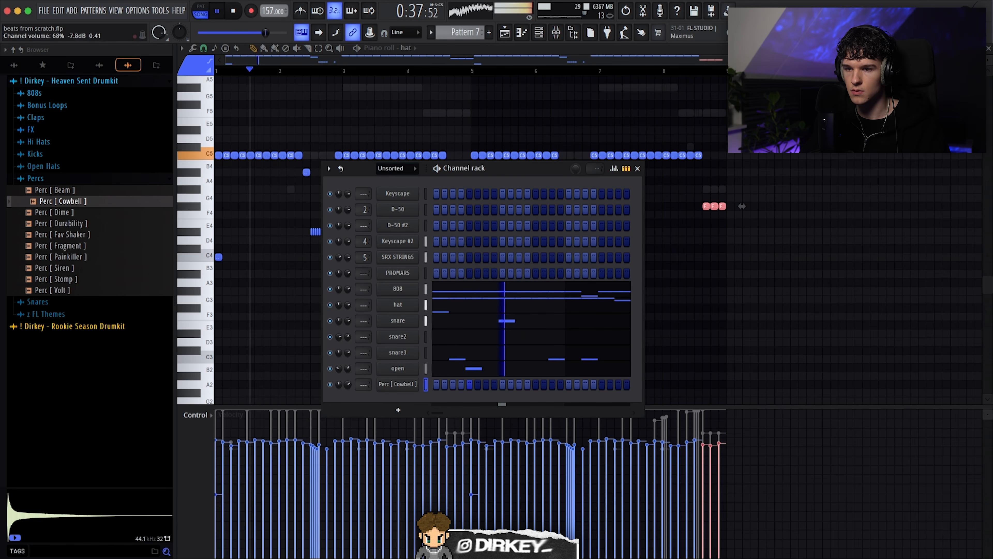
{"action": "key", "text": "F2"}
{"action": "type", "text": "cowbell"}
{"action": "key", "text": "Return"}
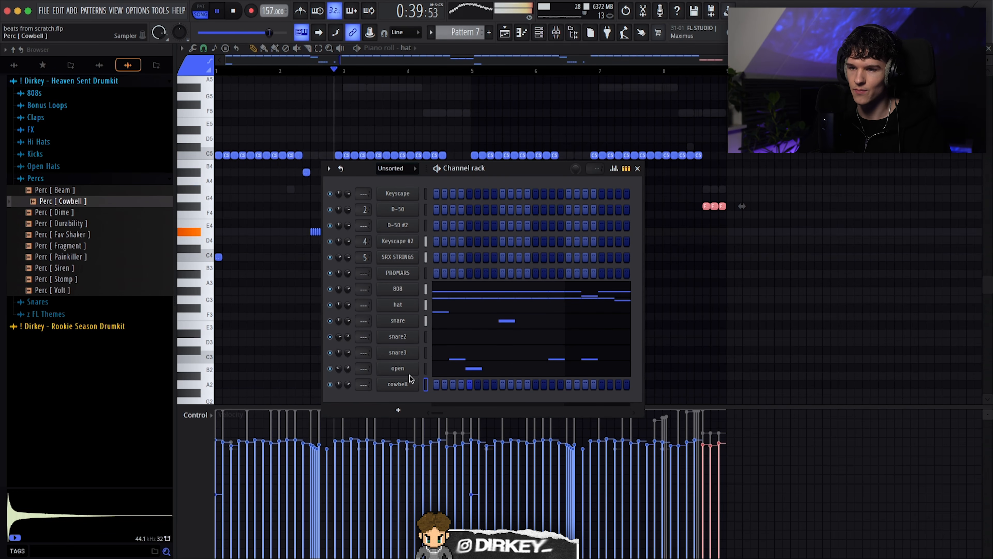